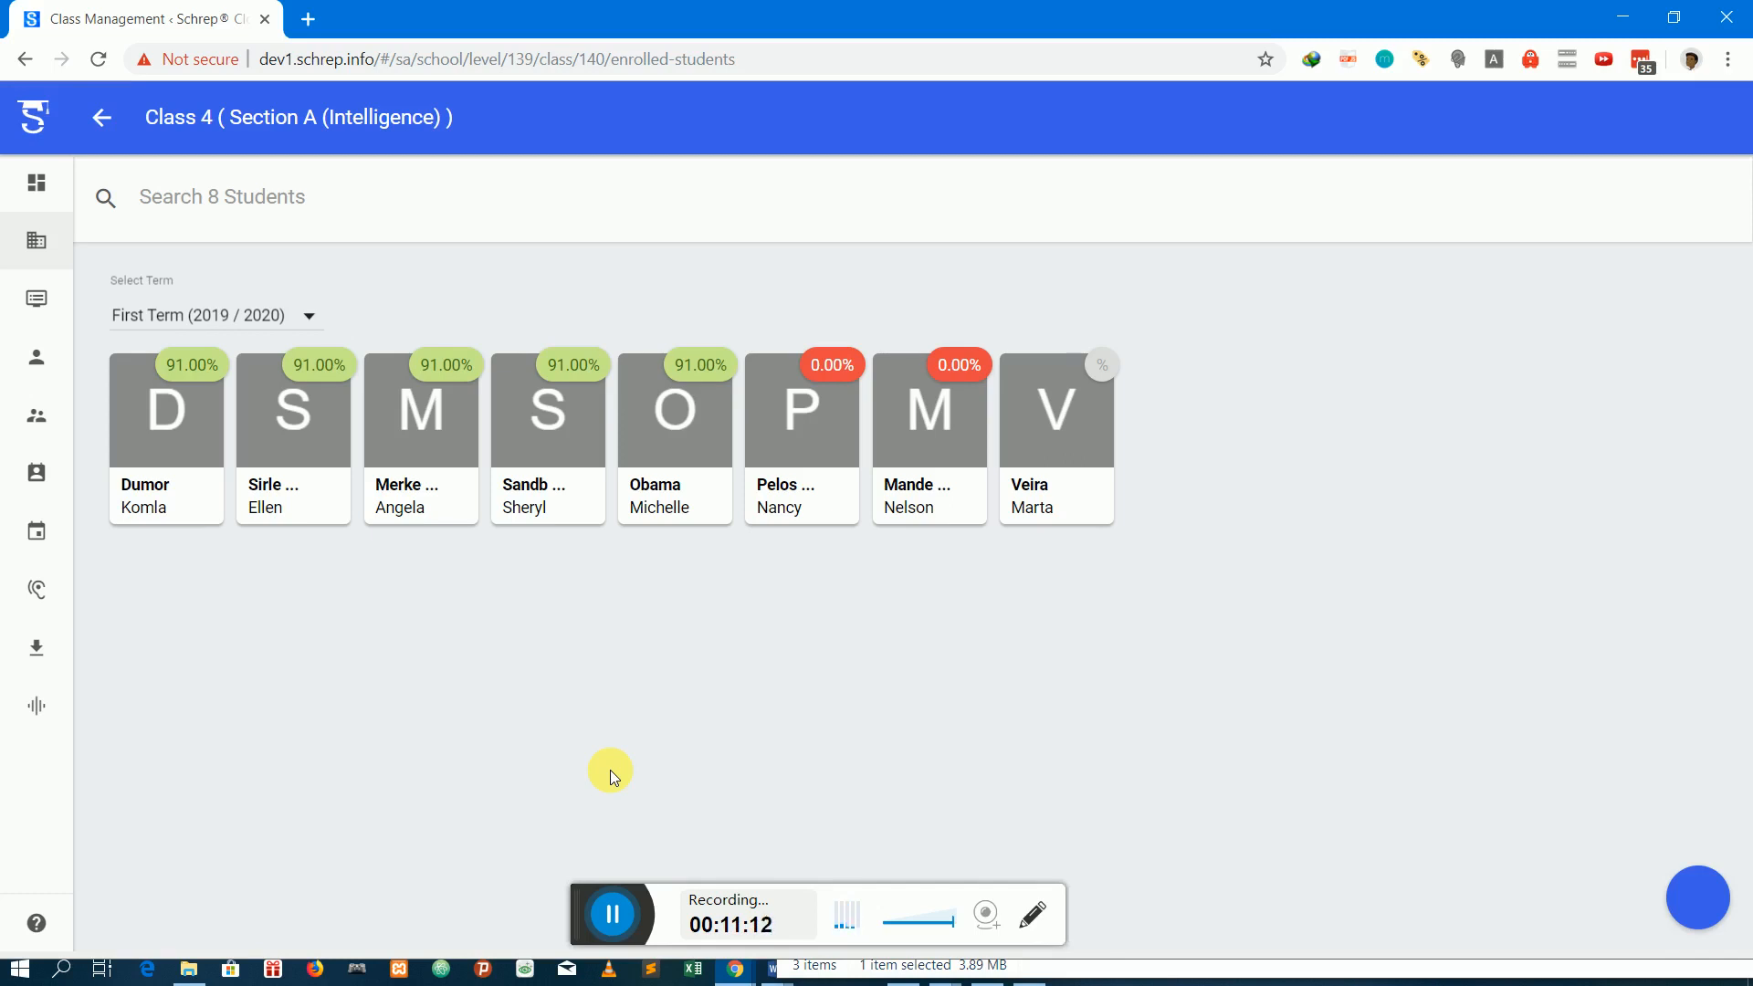
Open the enrolled students of Section A (Intelligence) under Class 4 from the school's class levels
mouse_move(4, 338)
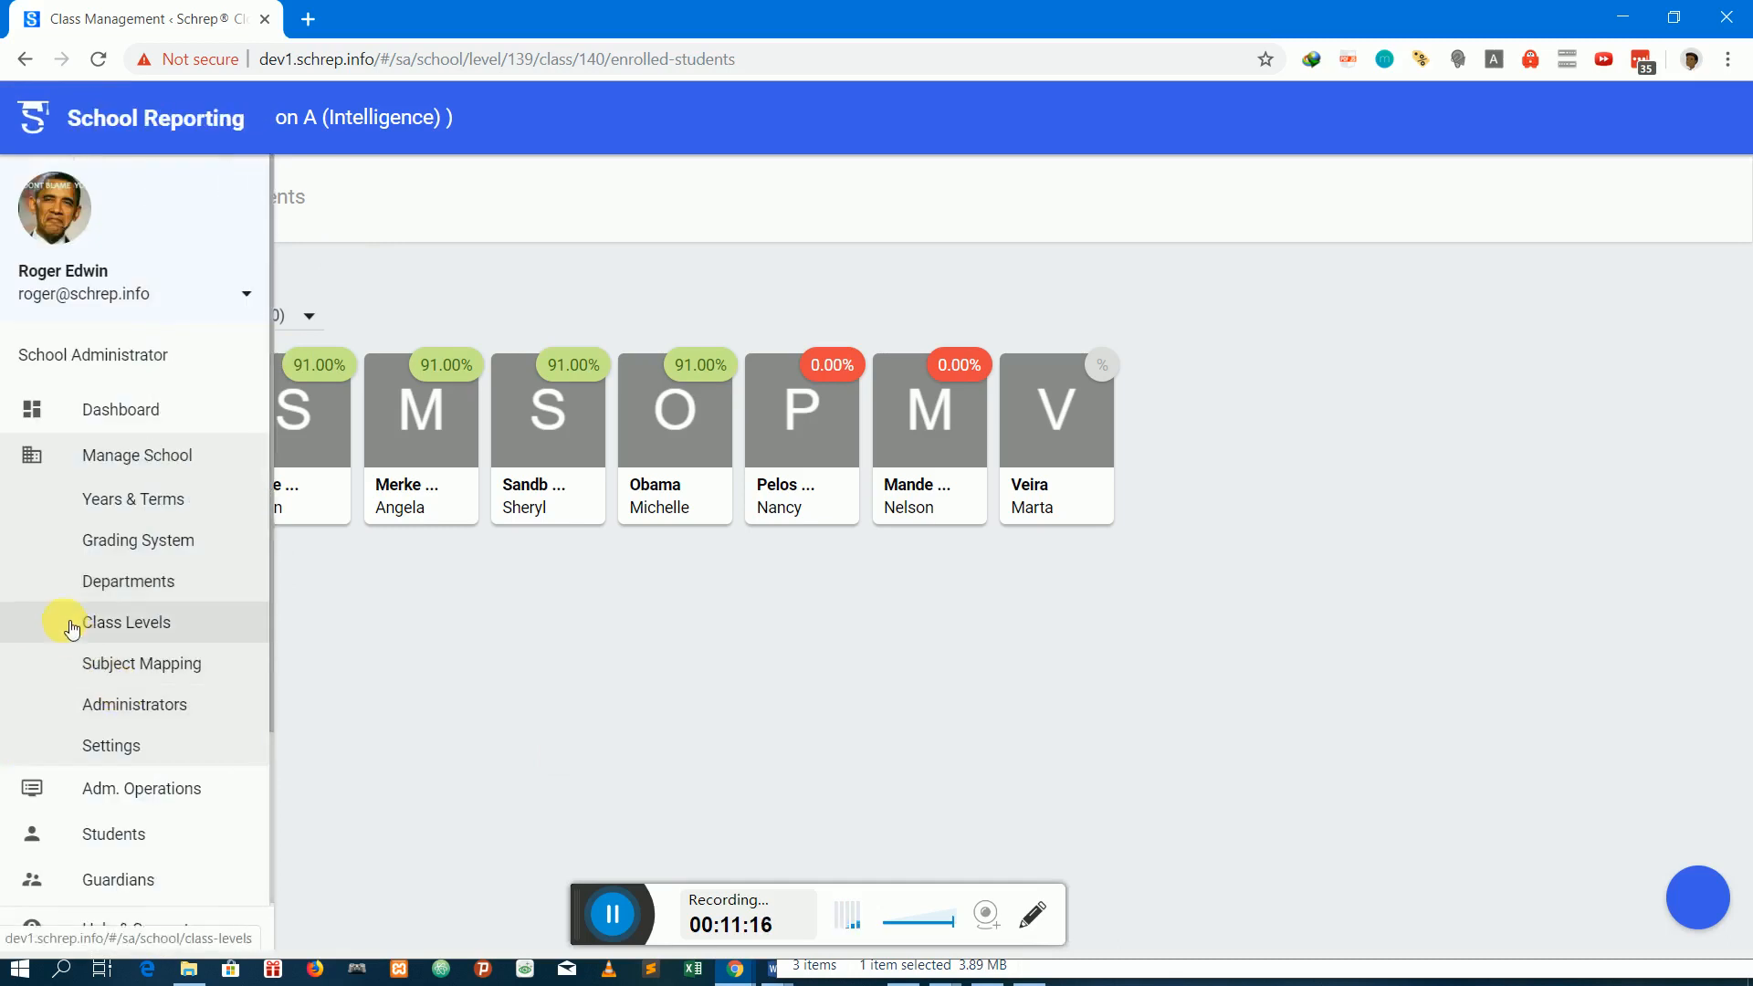
left_click(120, 629)
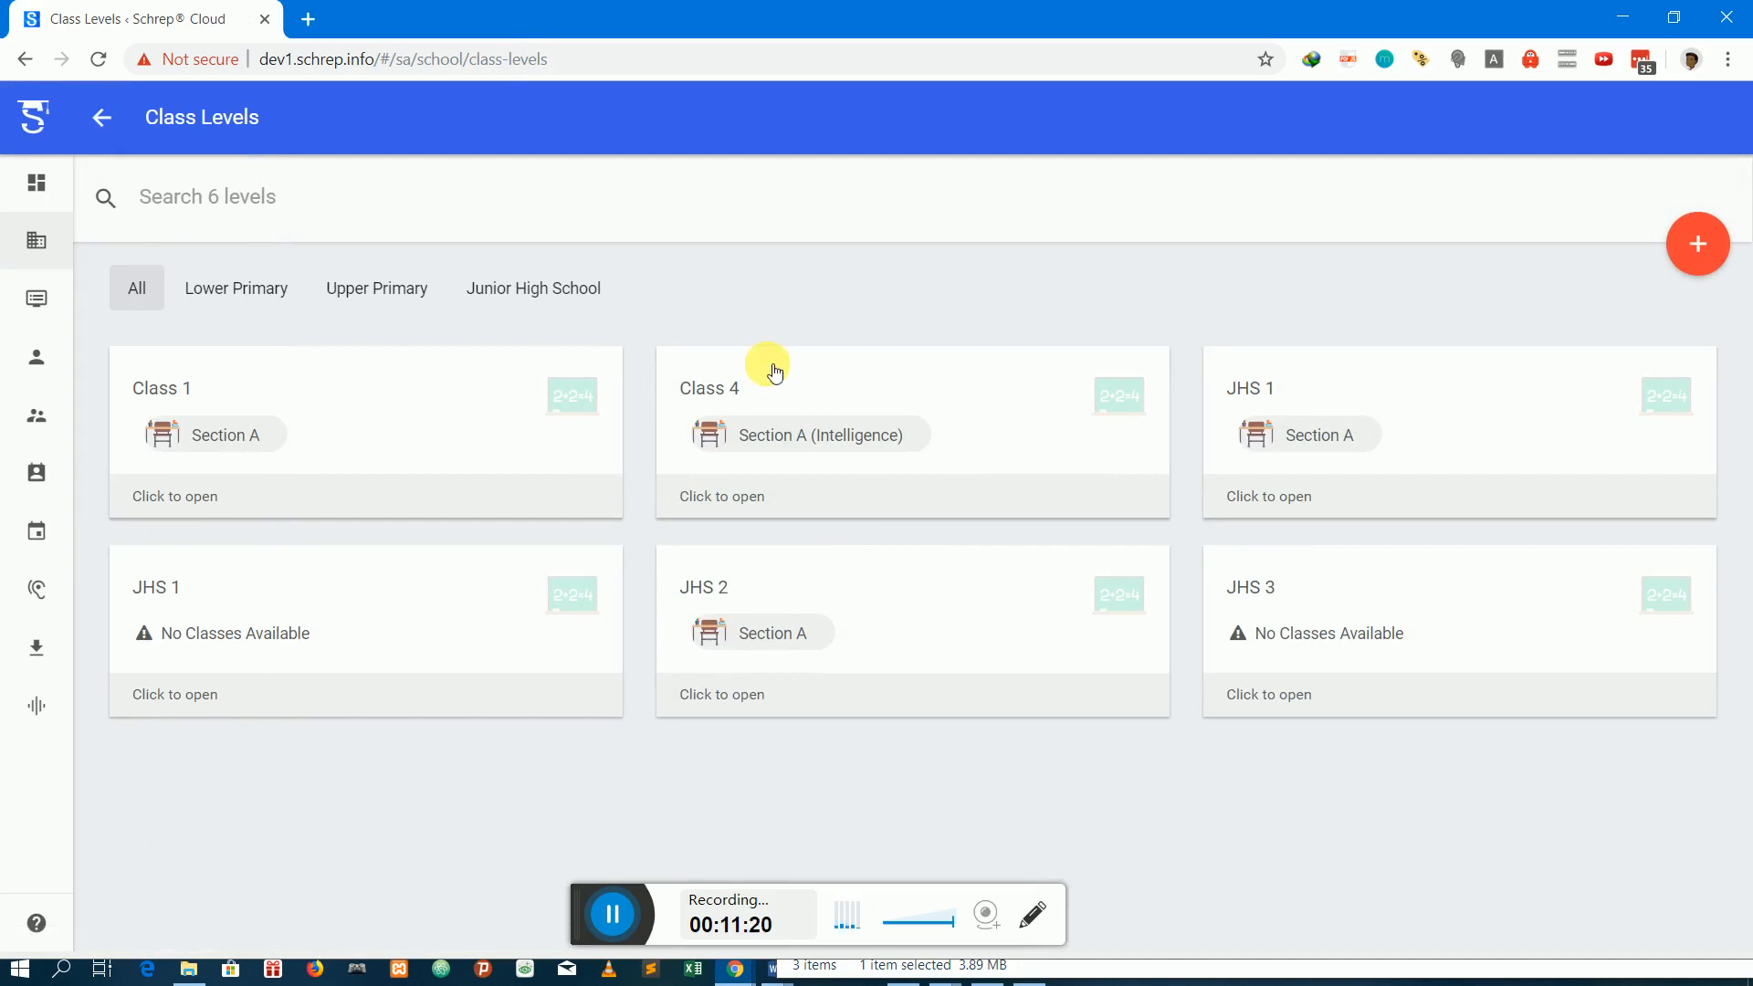
left_click(925, 415)
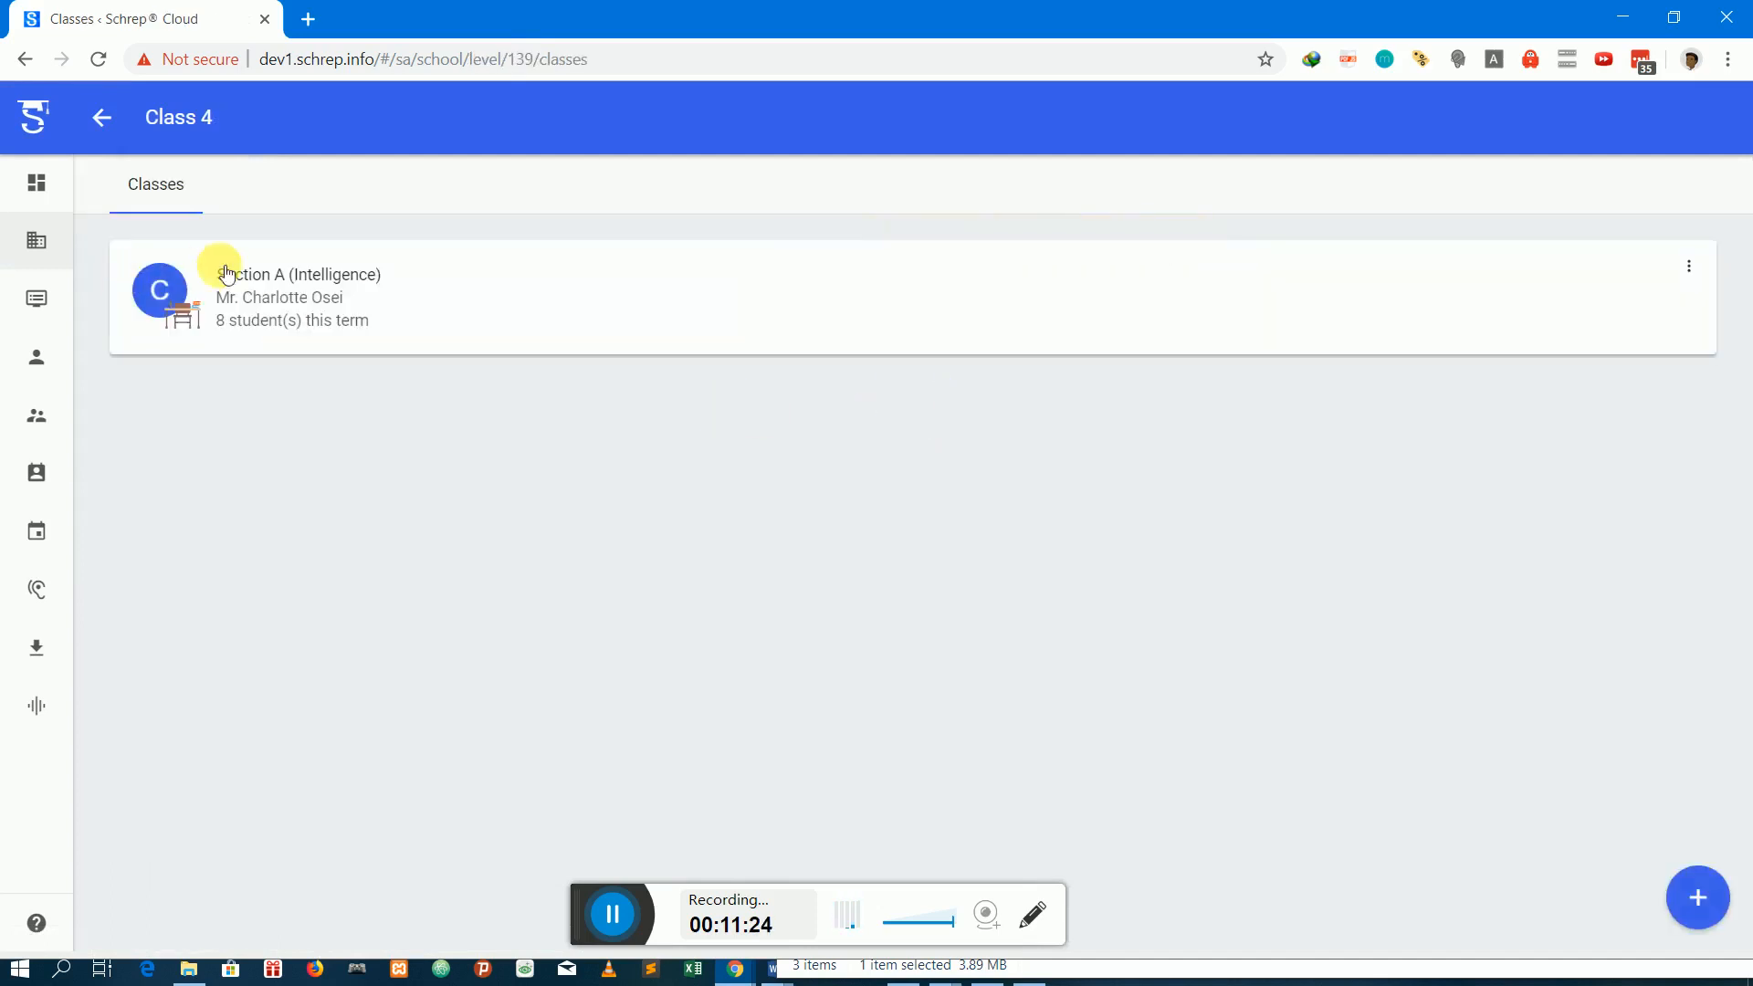
left_click(287, 270)
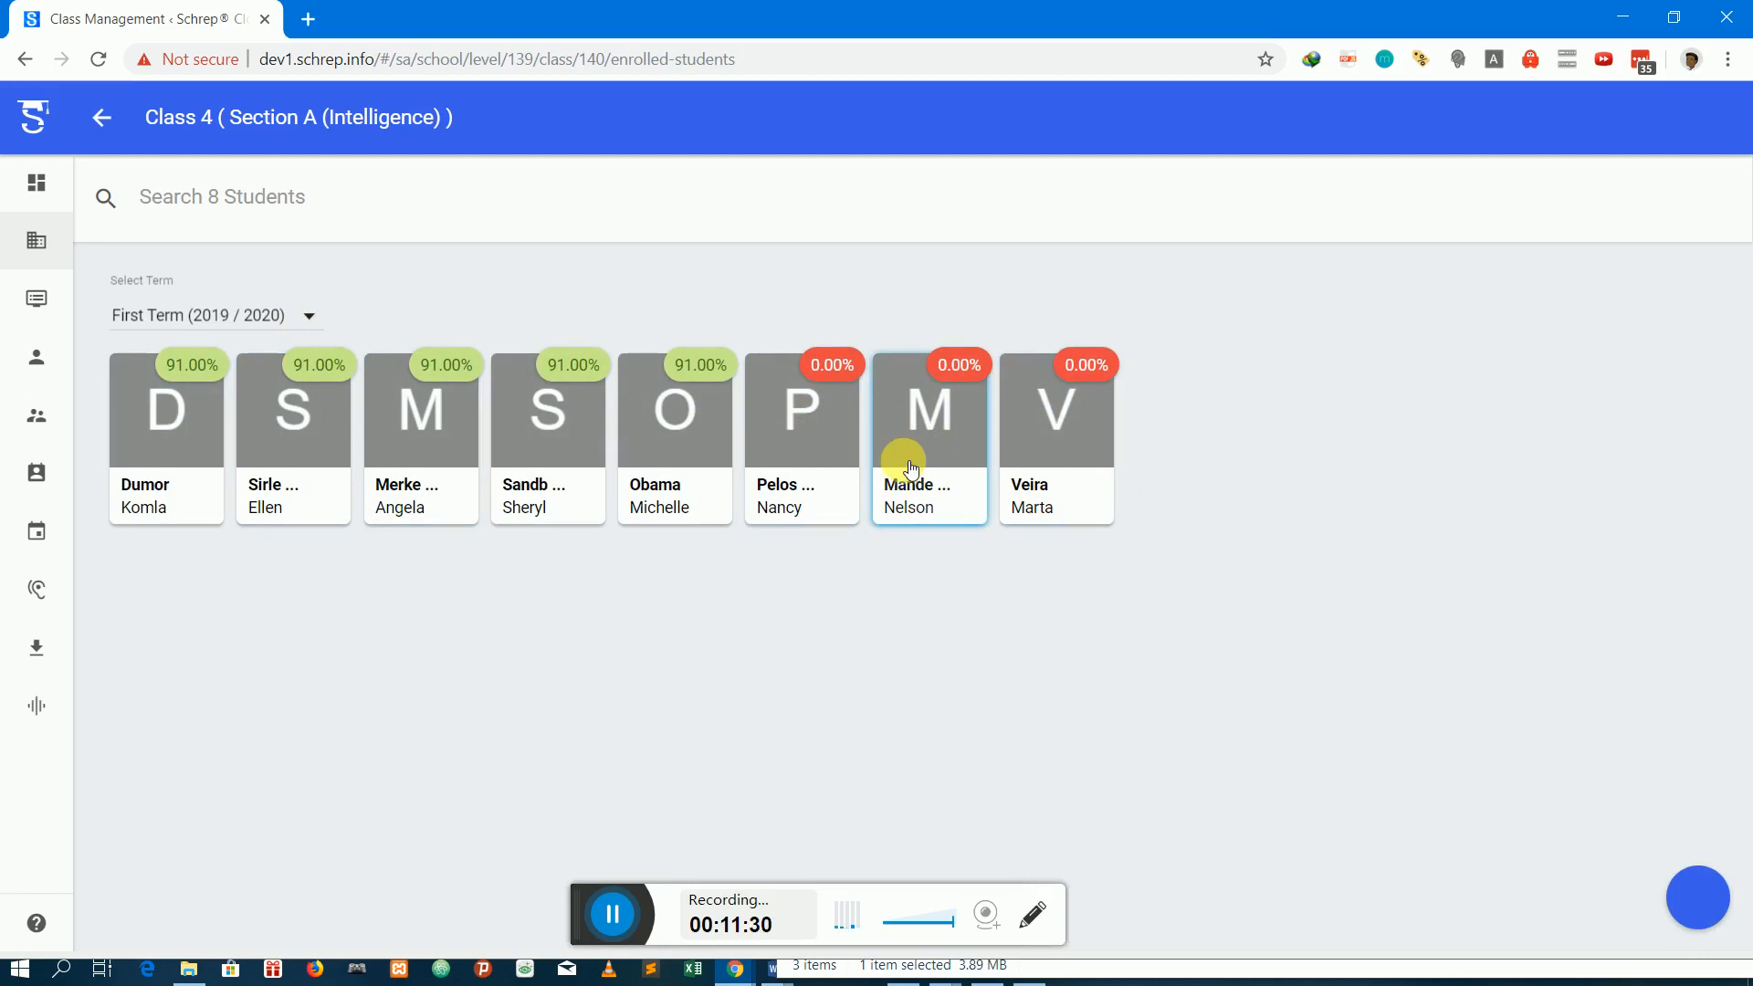
Open the transfer form for the sixth student in the class and choose Section A (JHS 1) as the destination class
left_click(812, 442)
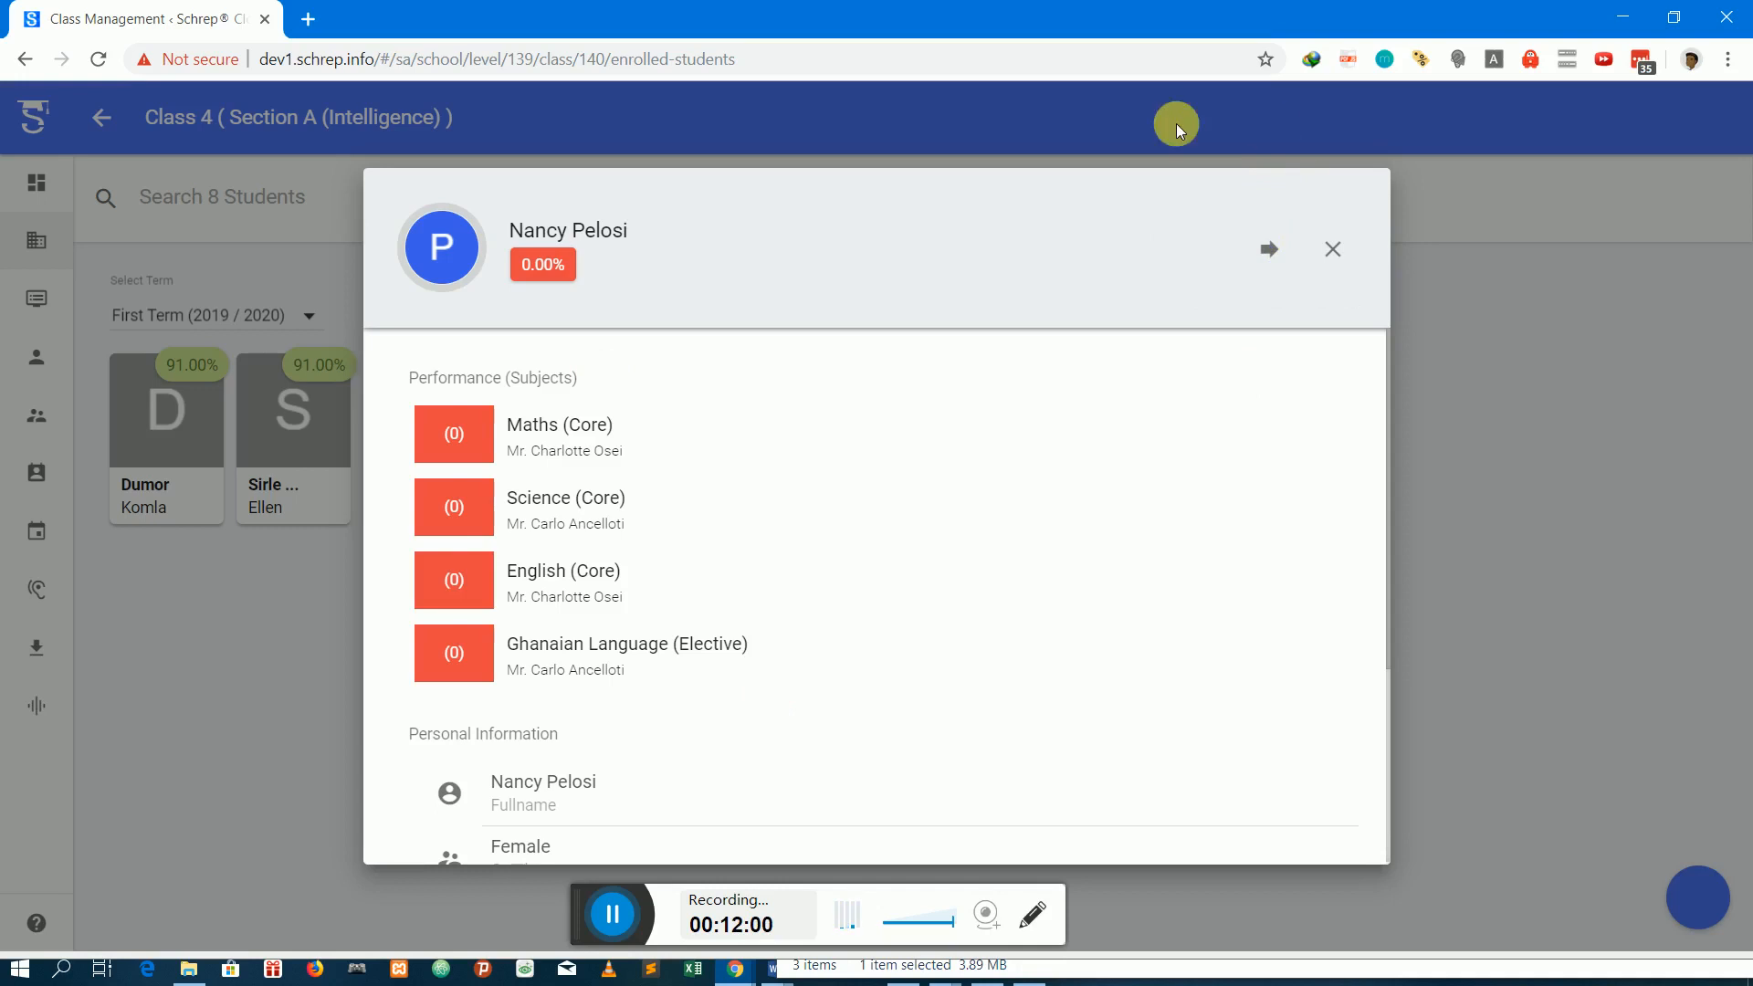
left_click(1264, 259)
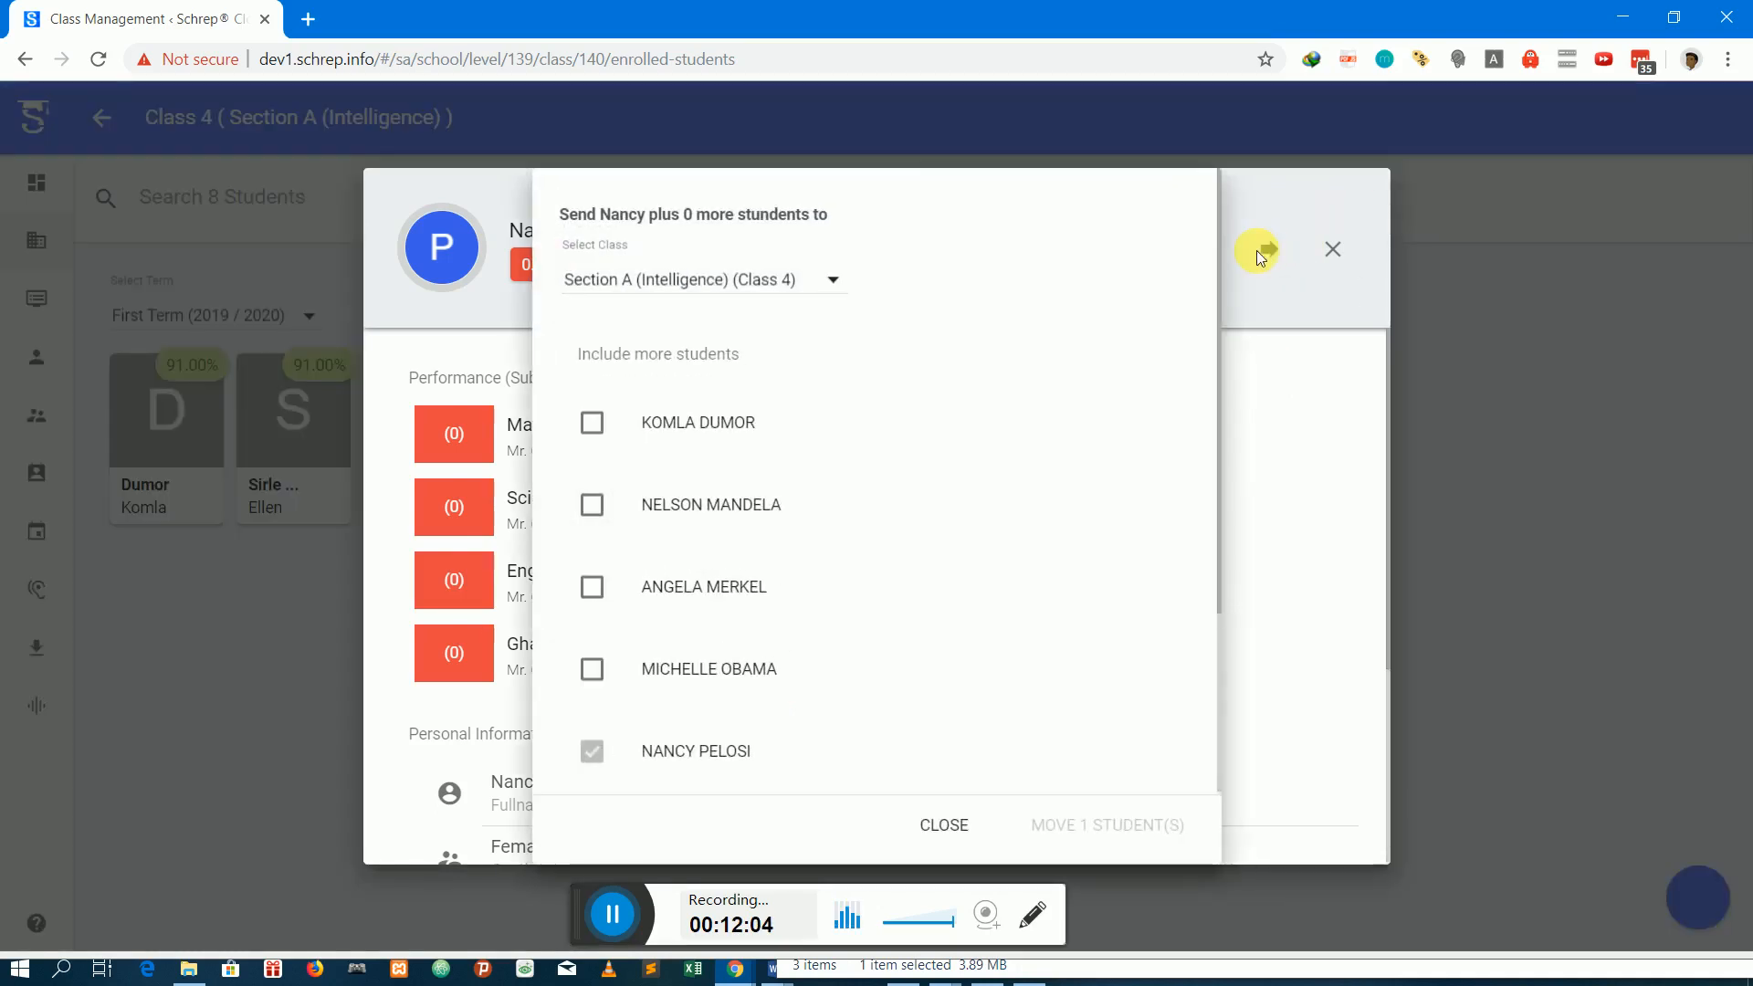
scroll(877, 598, "down", 3)
scroll(876, 598, "up", 3)
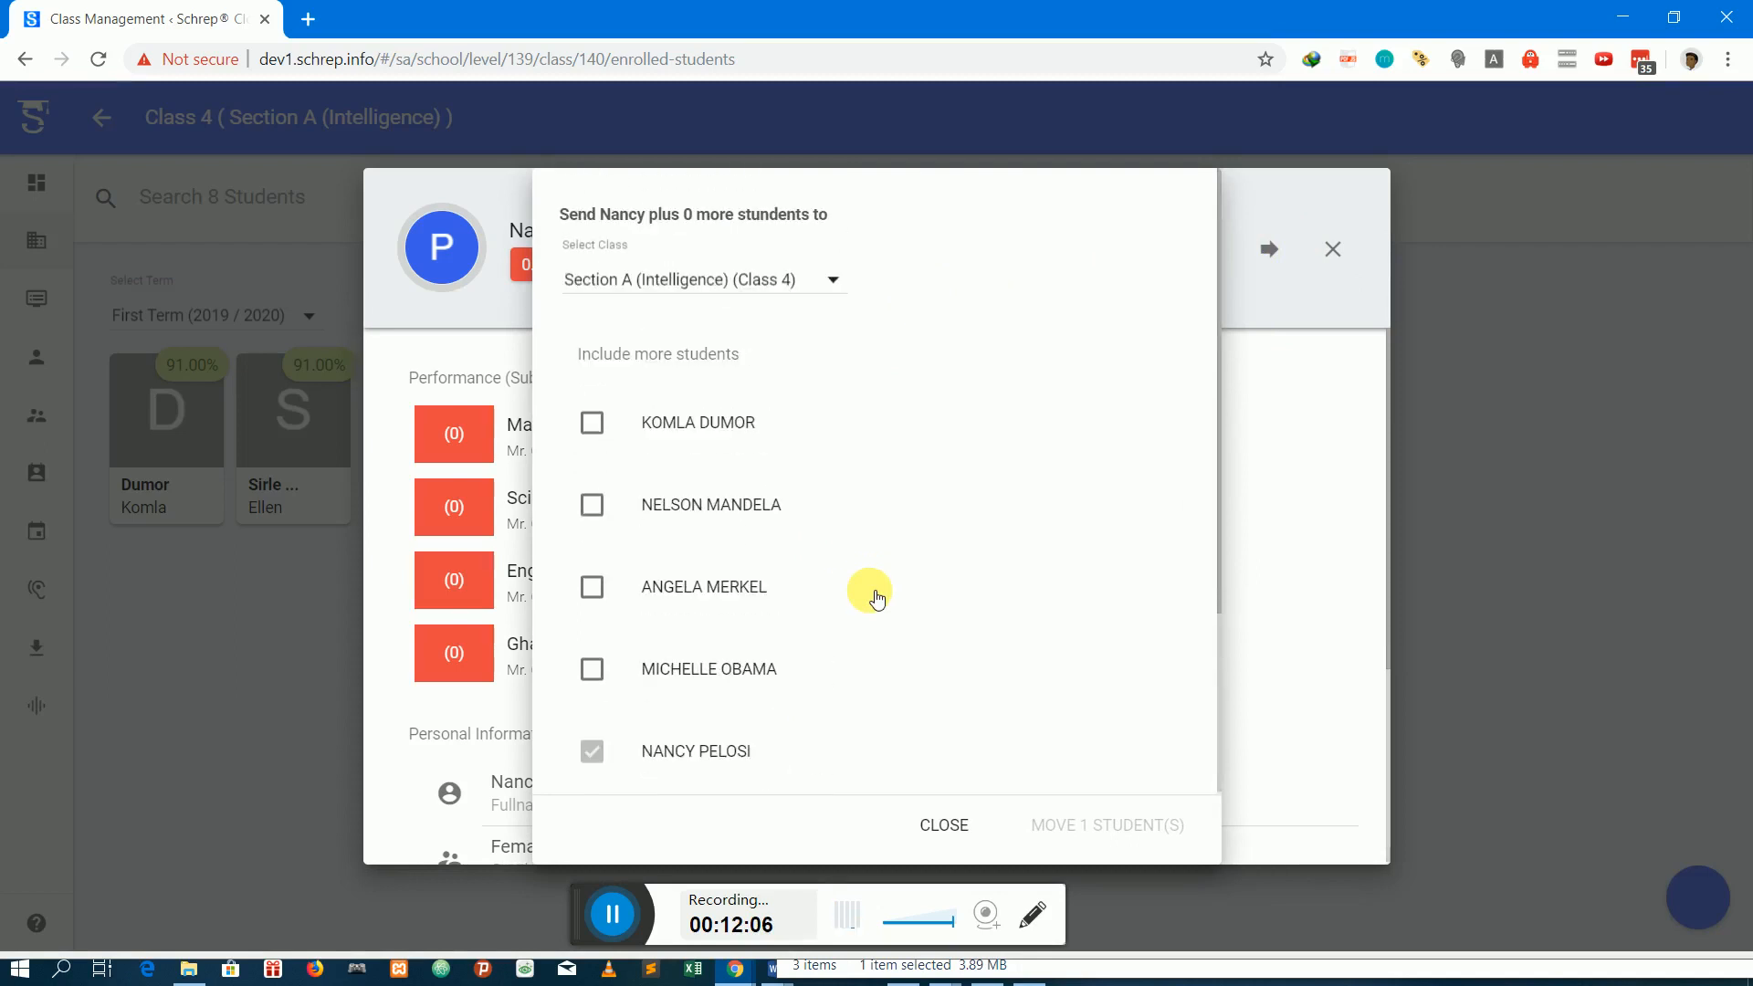
left_click(686, 287)
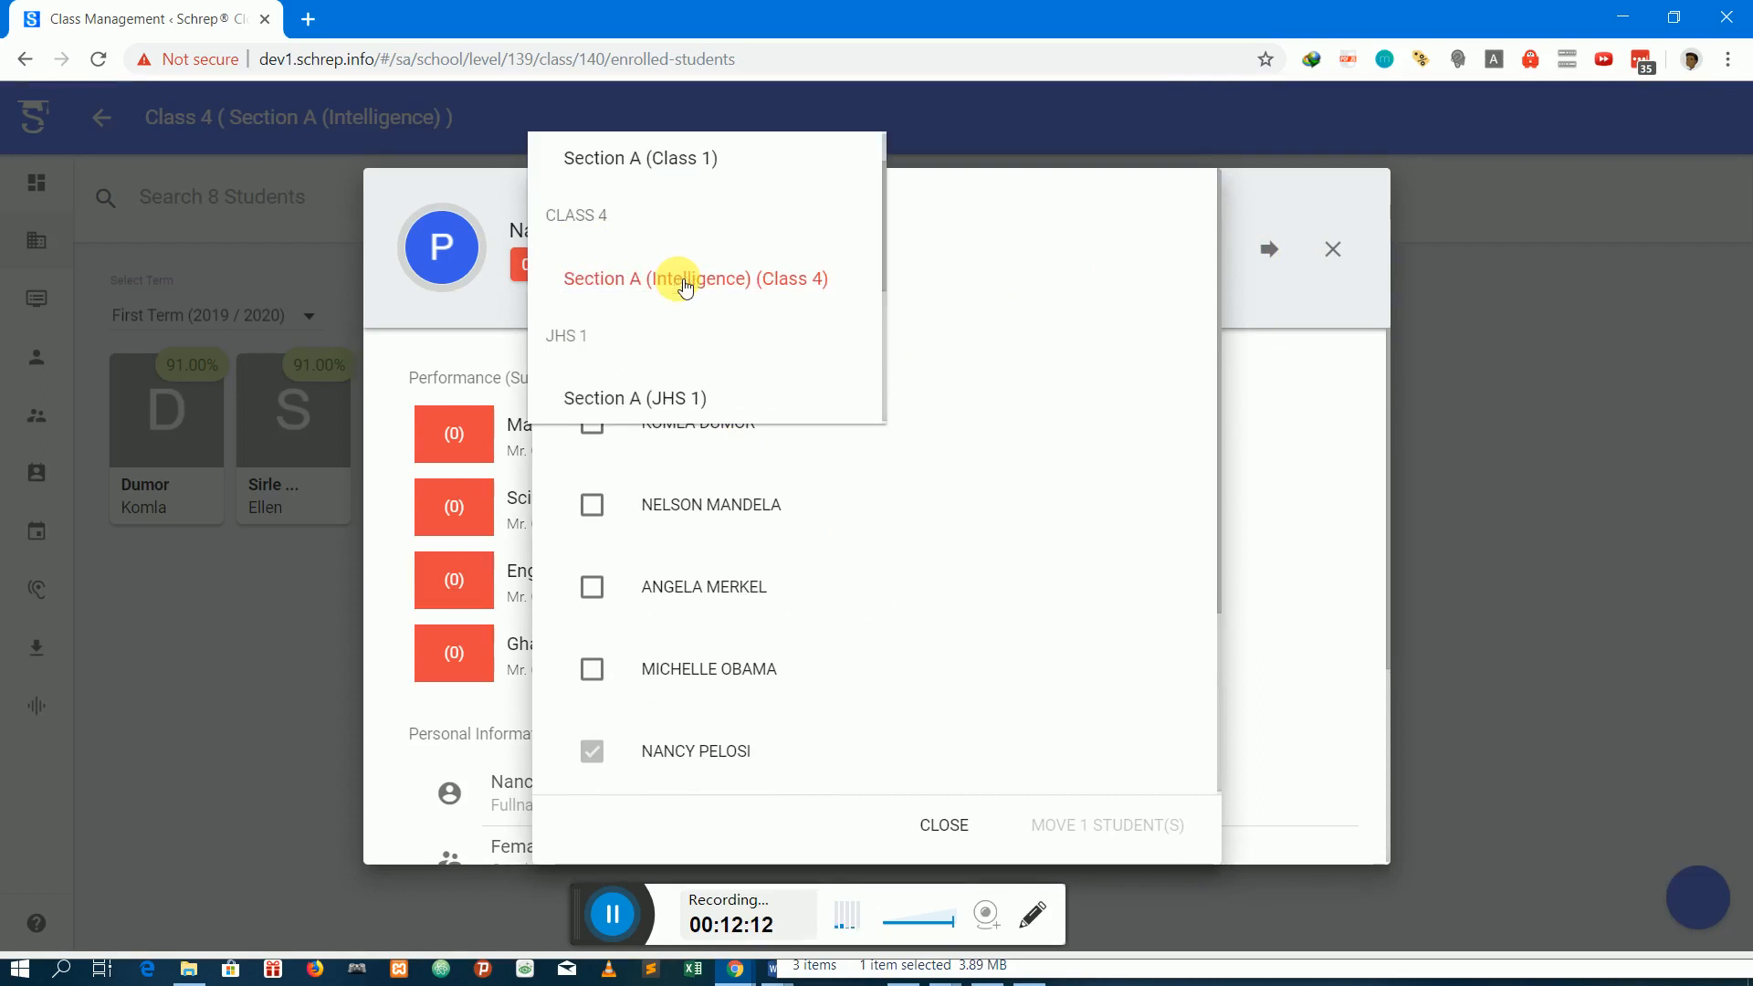
scroll(685, 286, "down", 2)
scroll(685, 286, "up", 3)
scroll(683, 287, "down", 4)
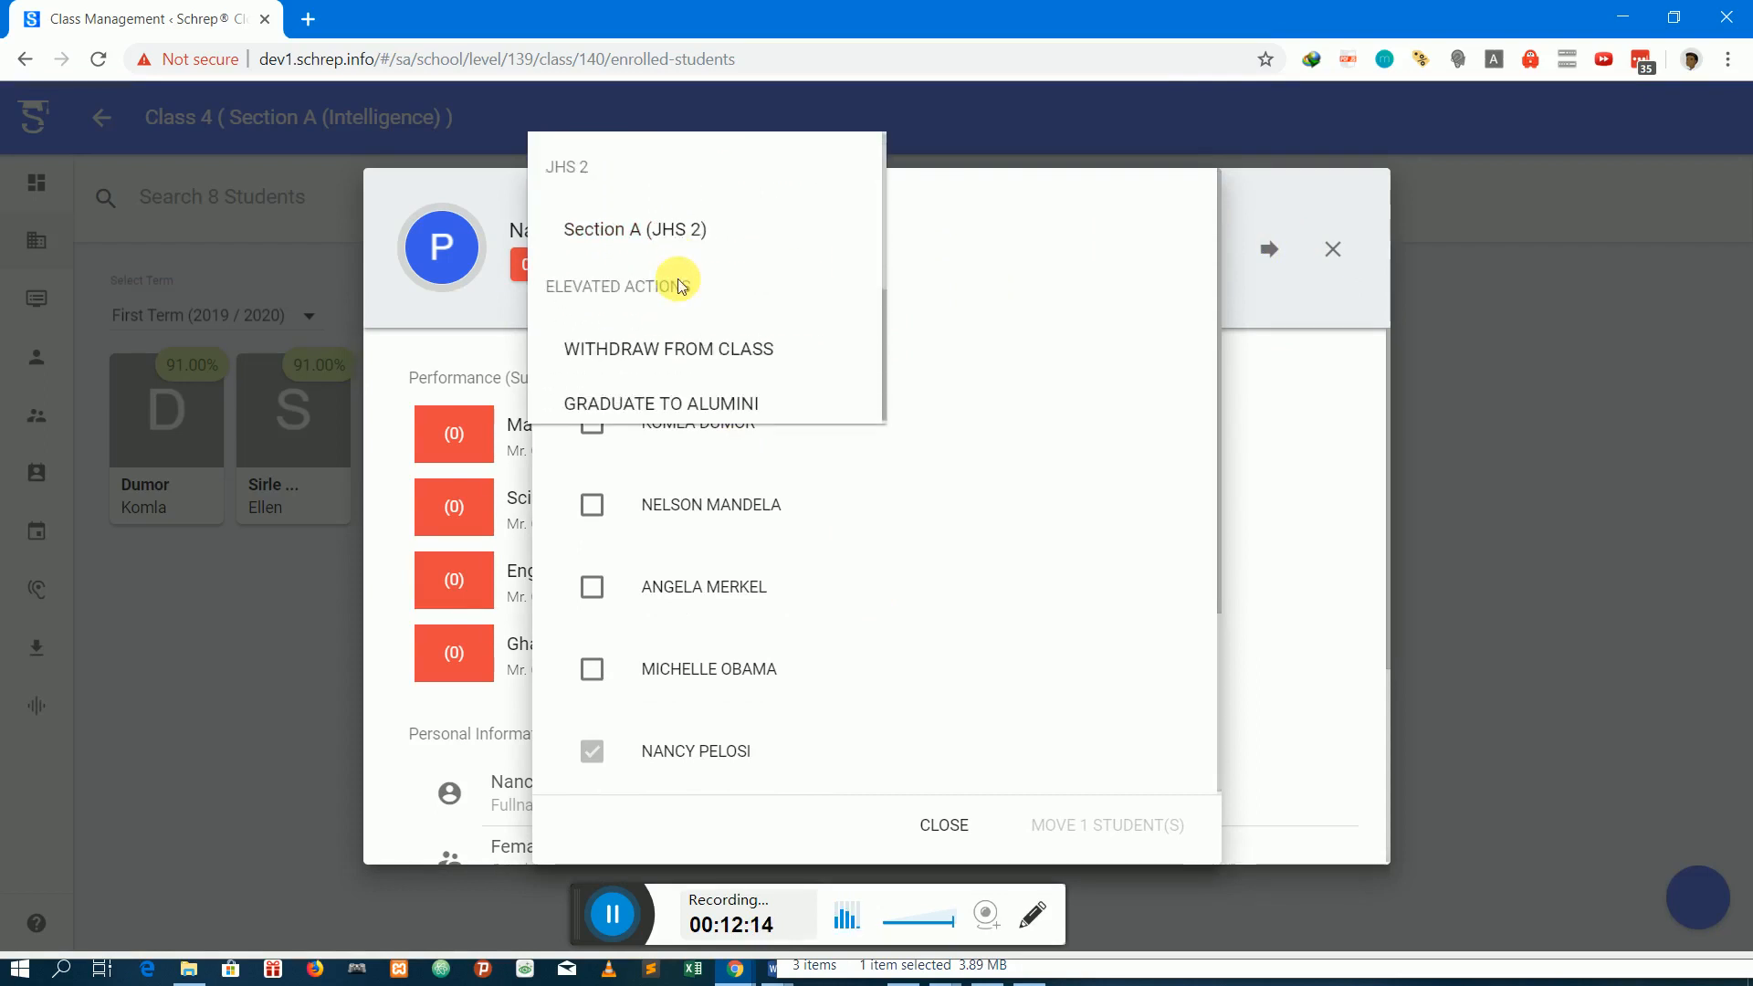
scroll(680, 286, "up", 3)
scroll(677, 284, "up", 2)
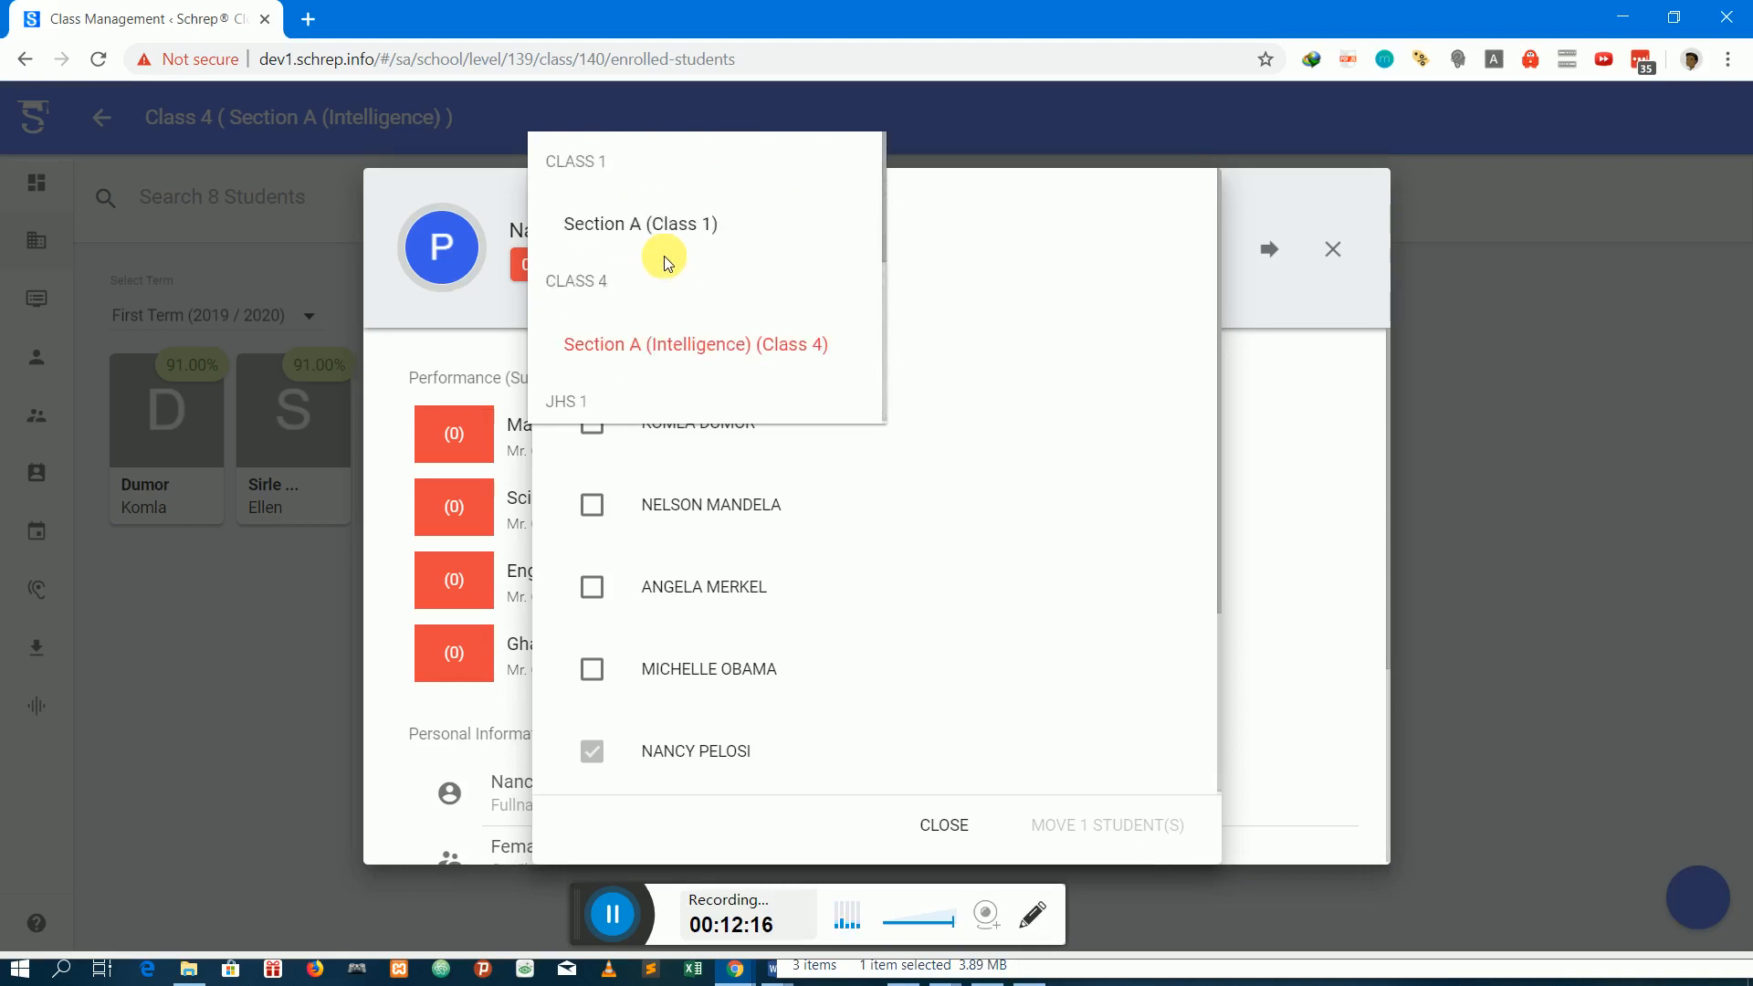
scroll(665, 243, "down", 3)
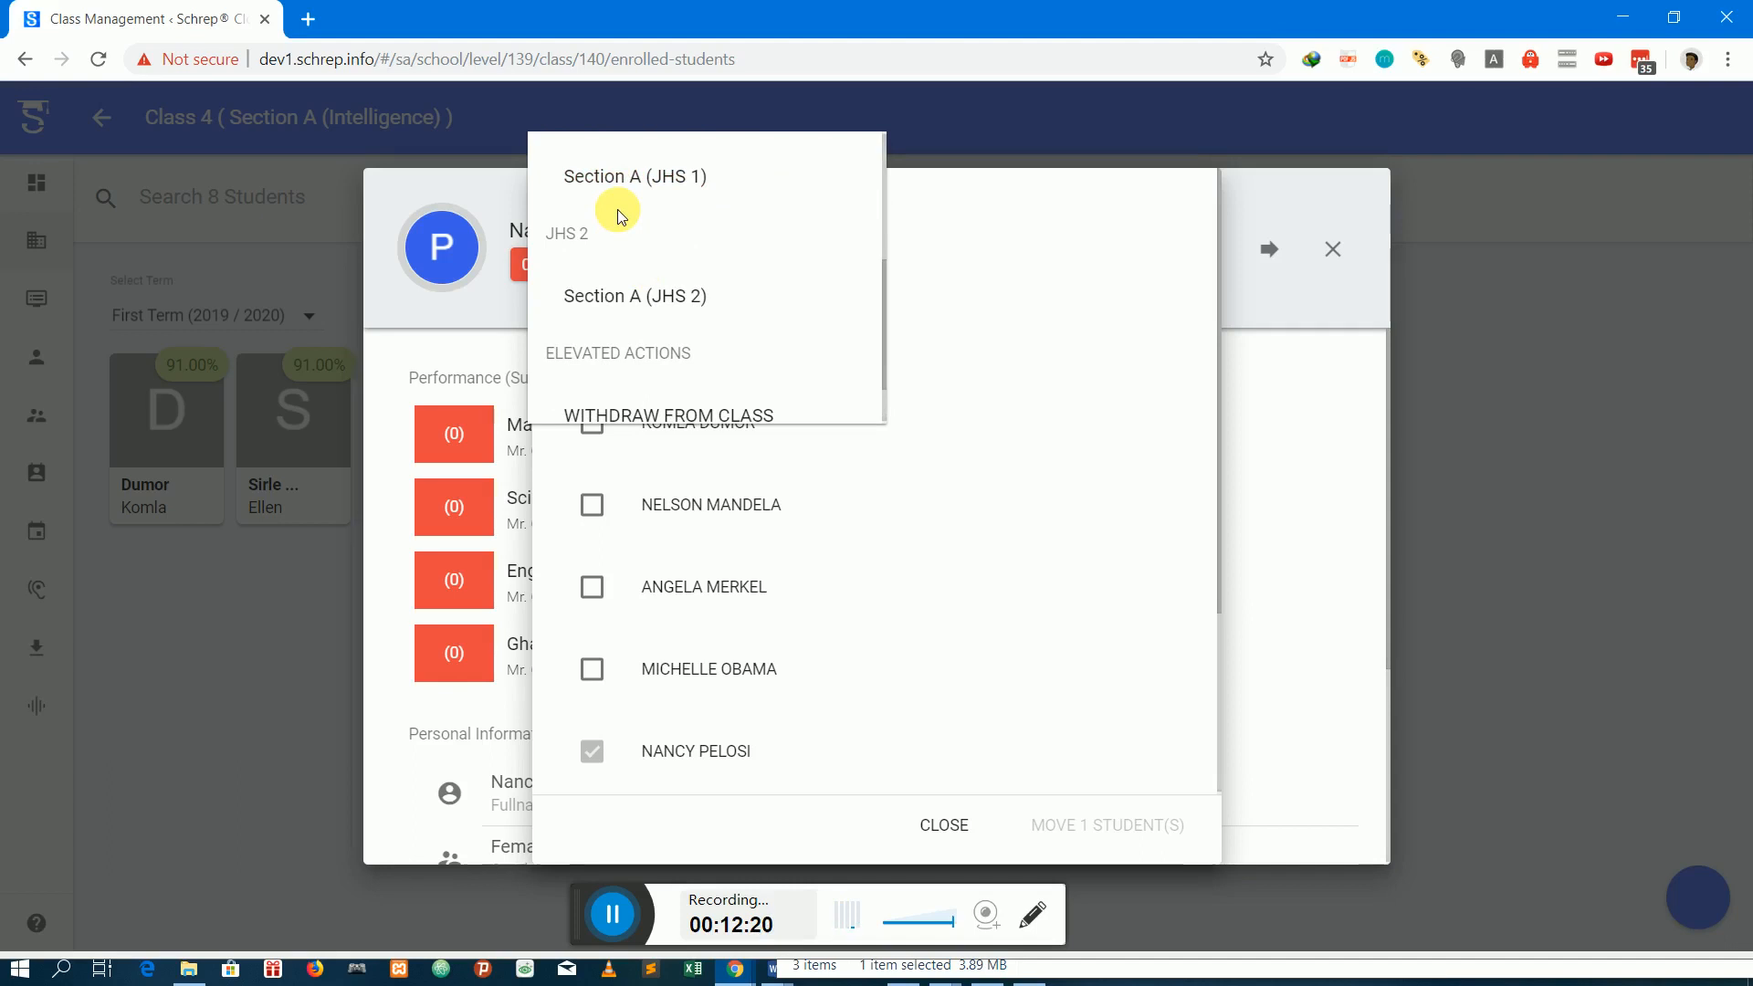
scroll(621, 217, "down", 1)
scroll(694, 216, "up", 2)
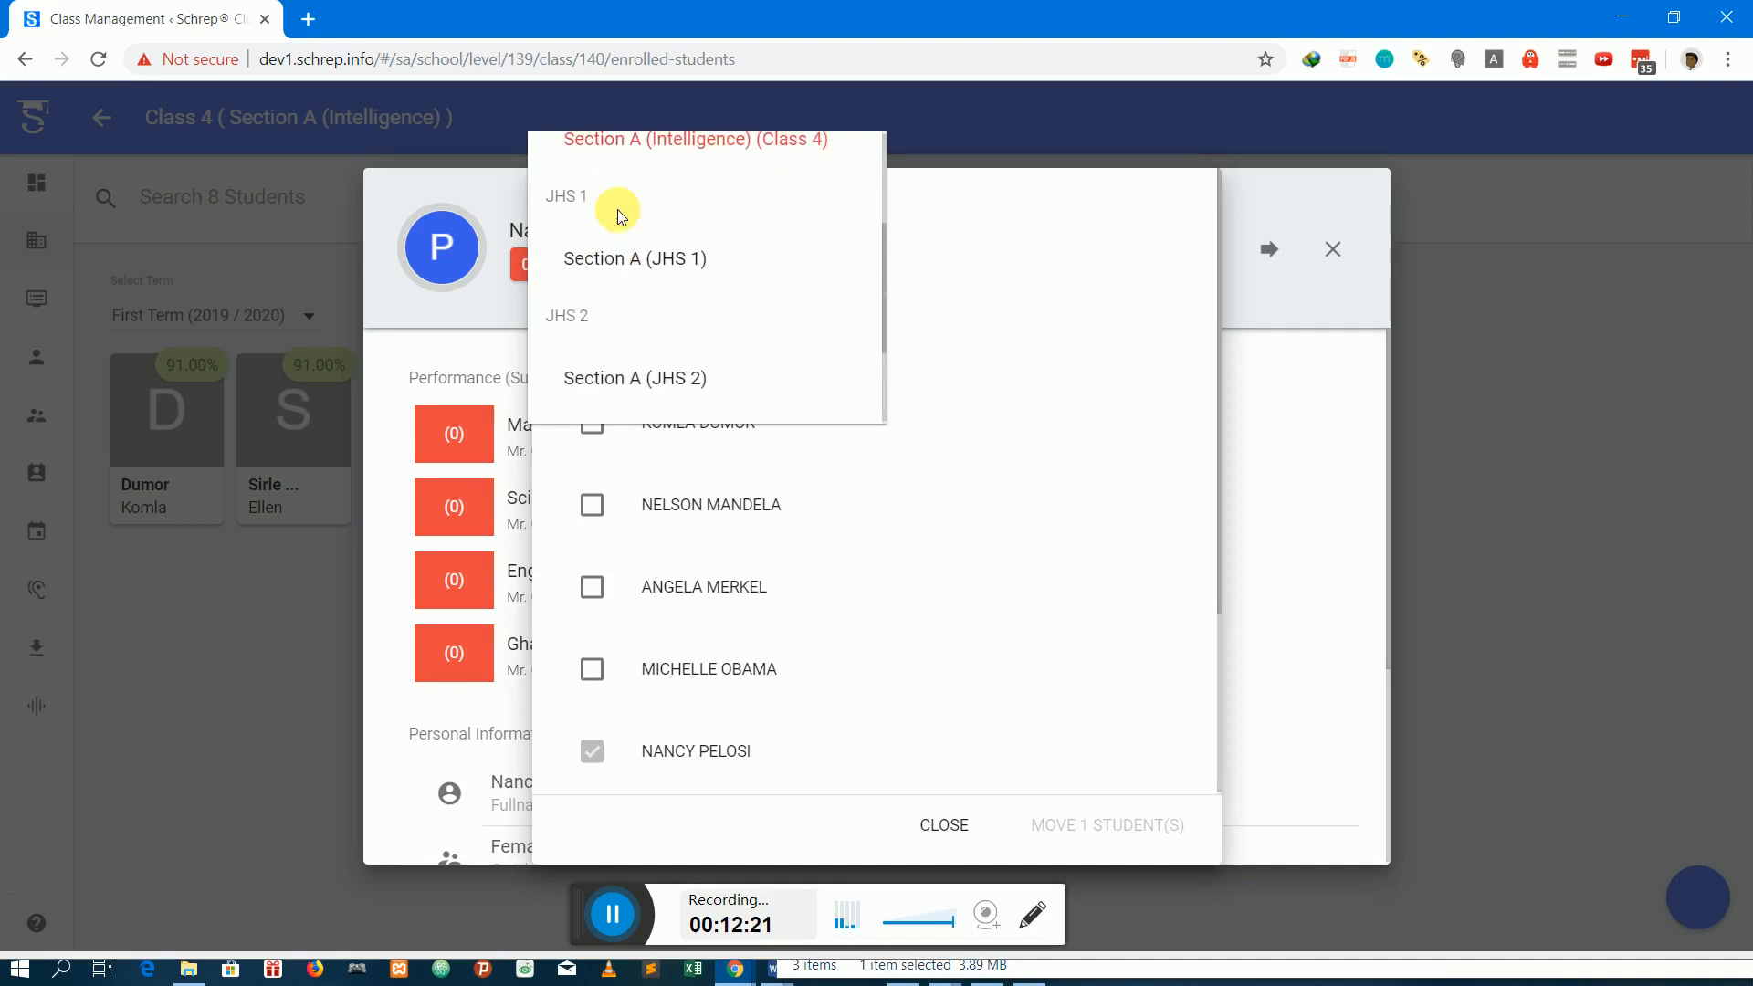
left_click(657, 260)
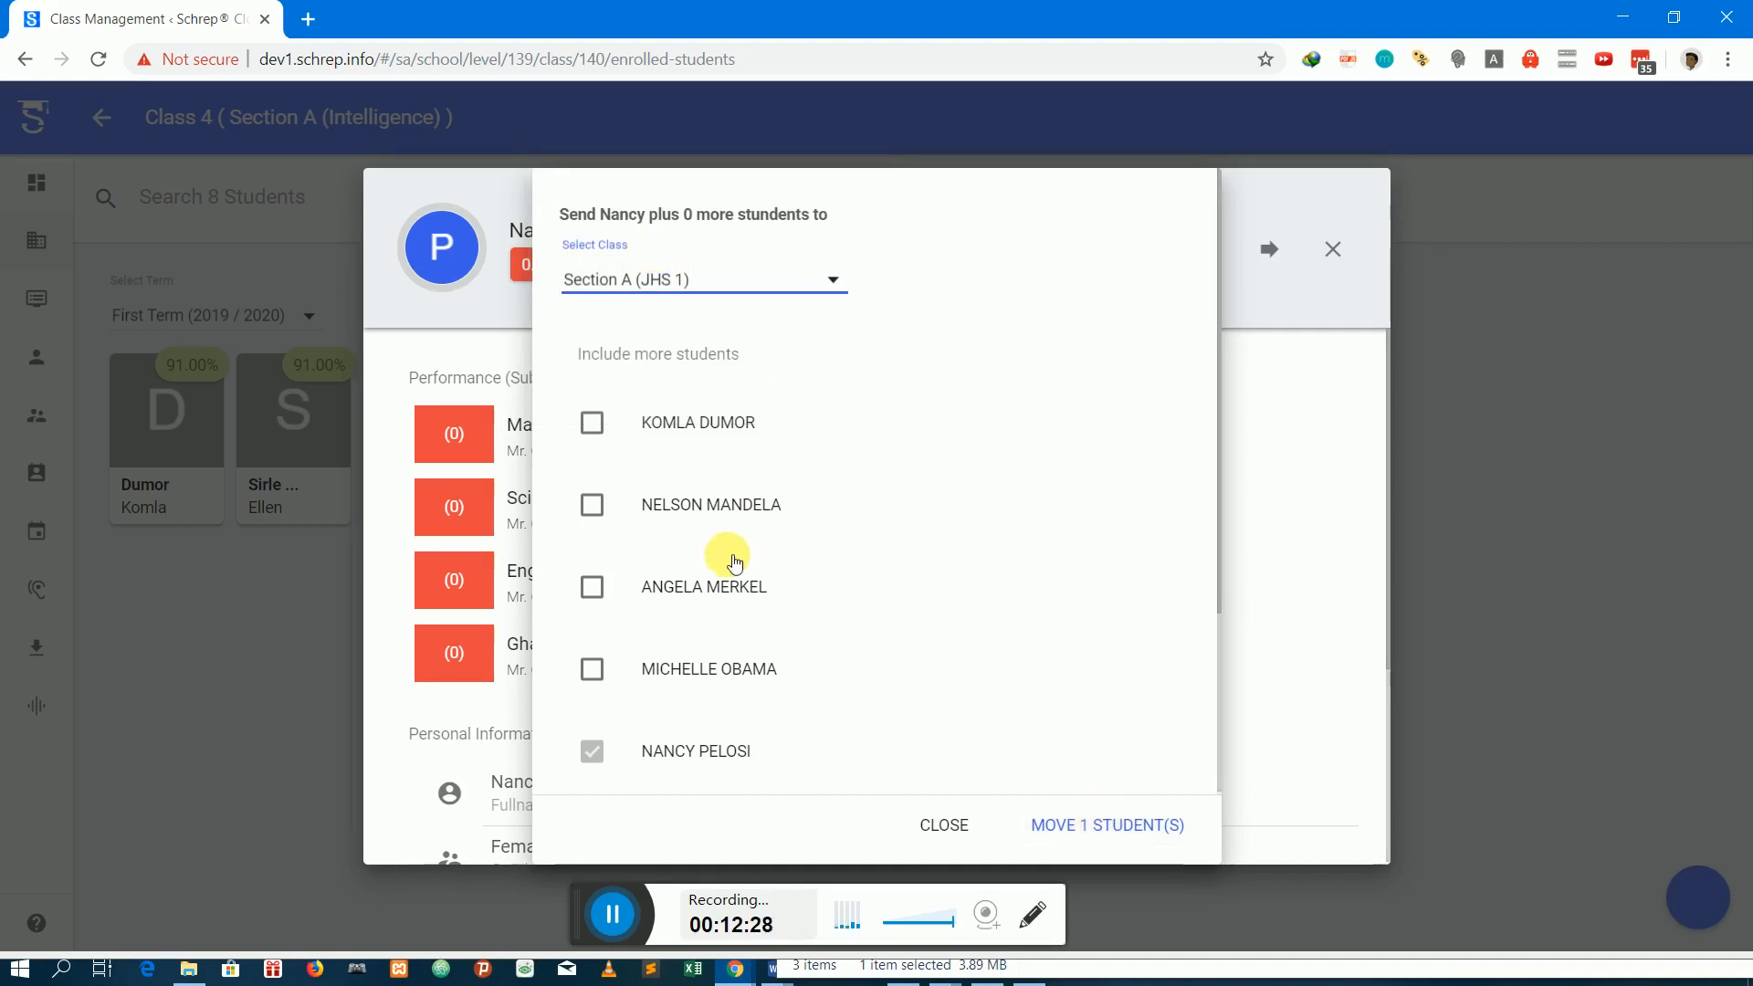
Include the second and last listed students in the transfer, move all three students, and dismiss the notification
left_click(645, 519)
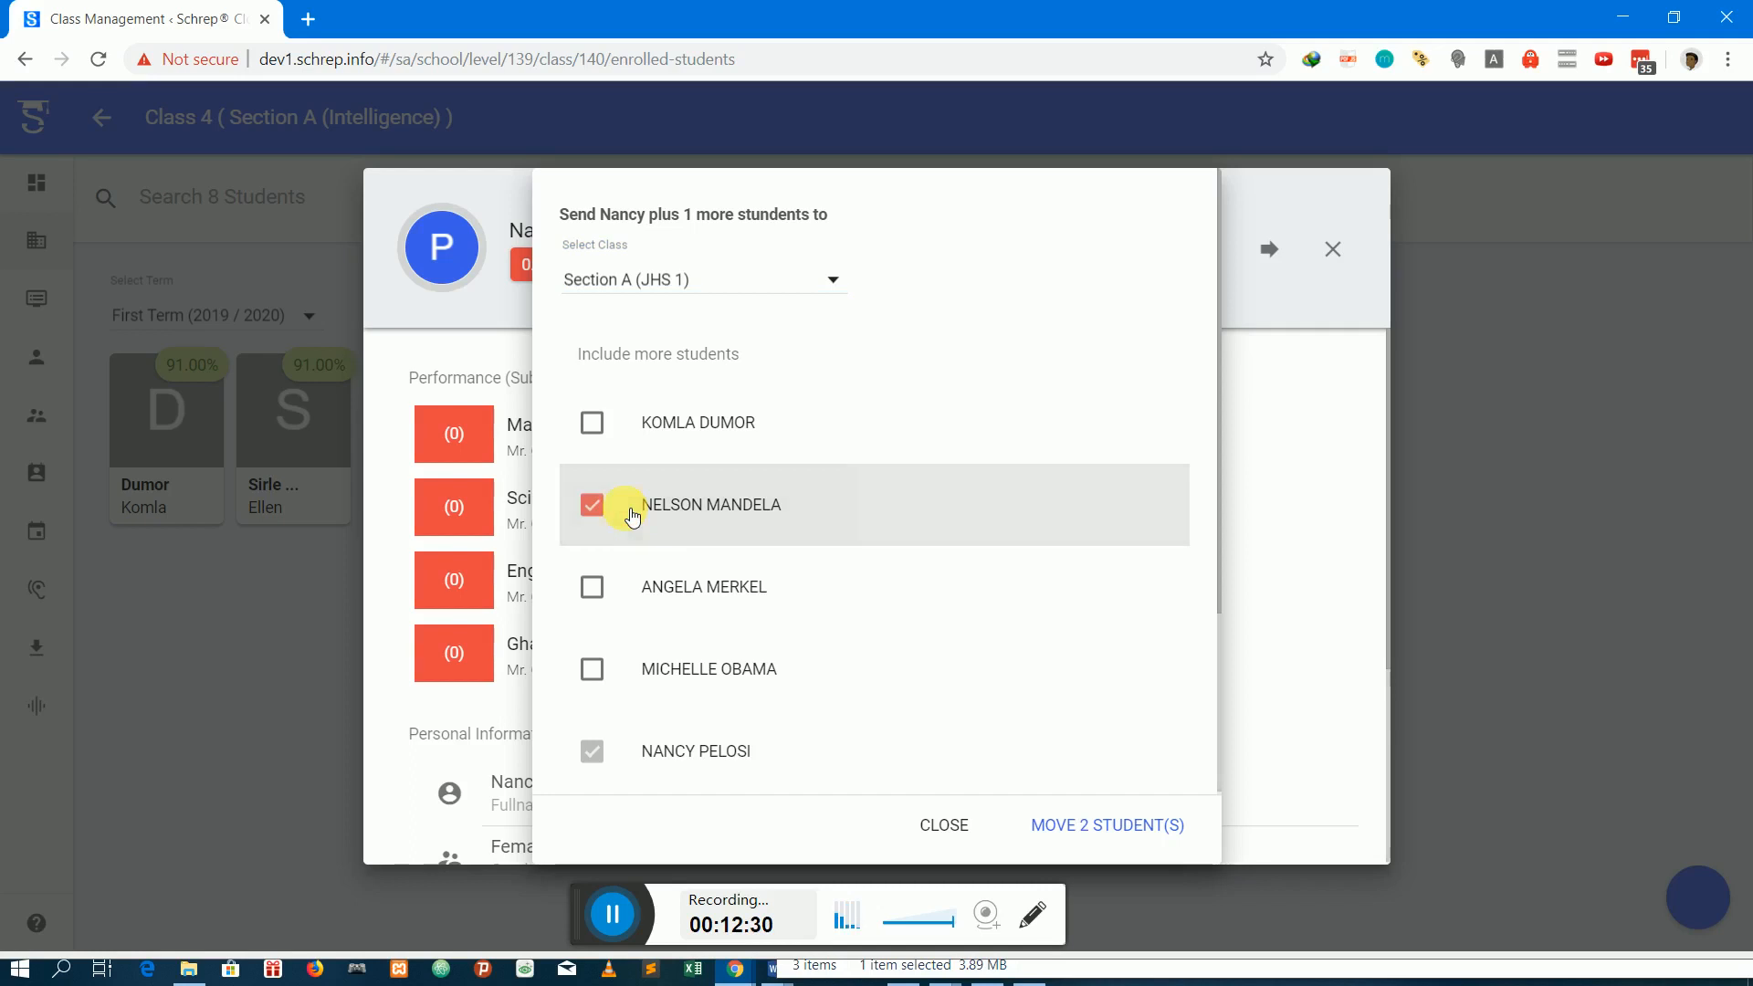
scroll(739, 540, "down", 2)
scroll(745, 538, "down", 1)
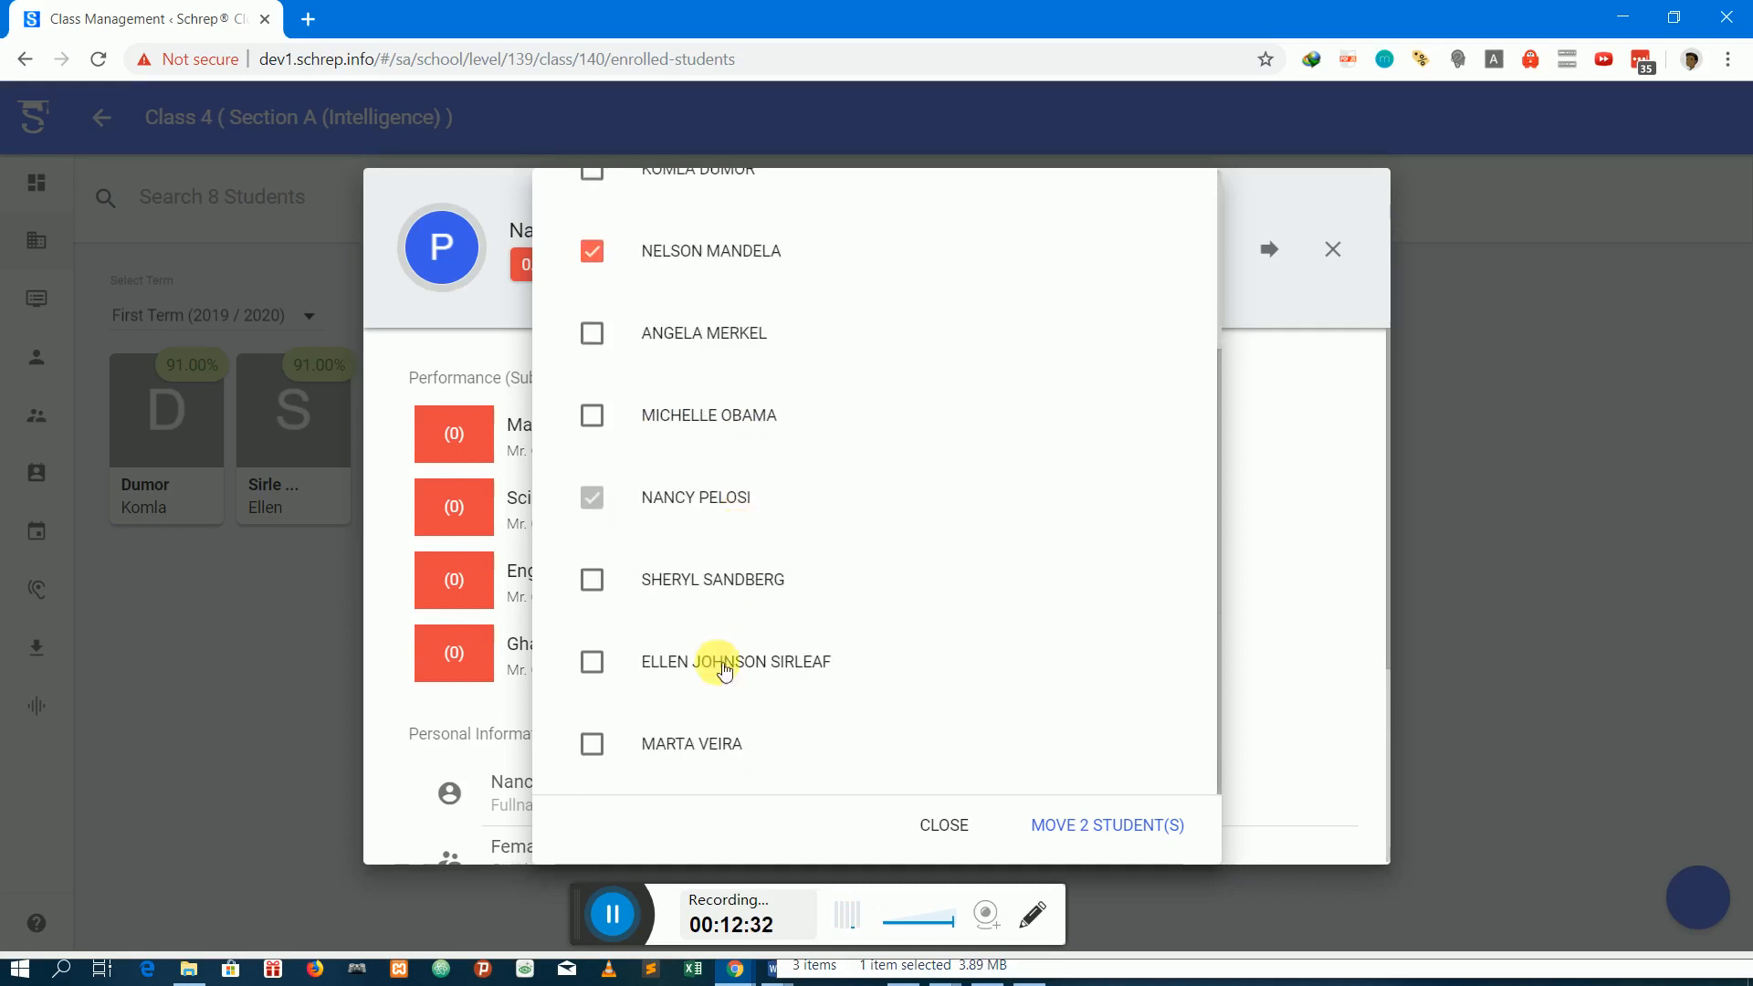
left_click(682, 736)
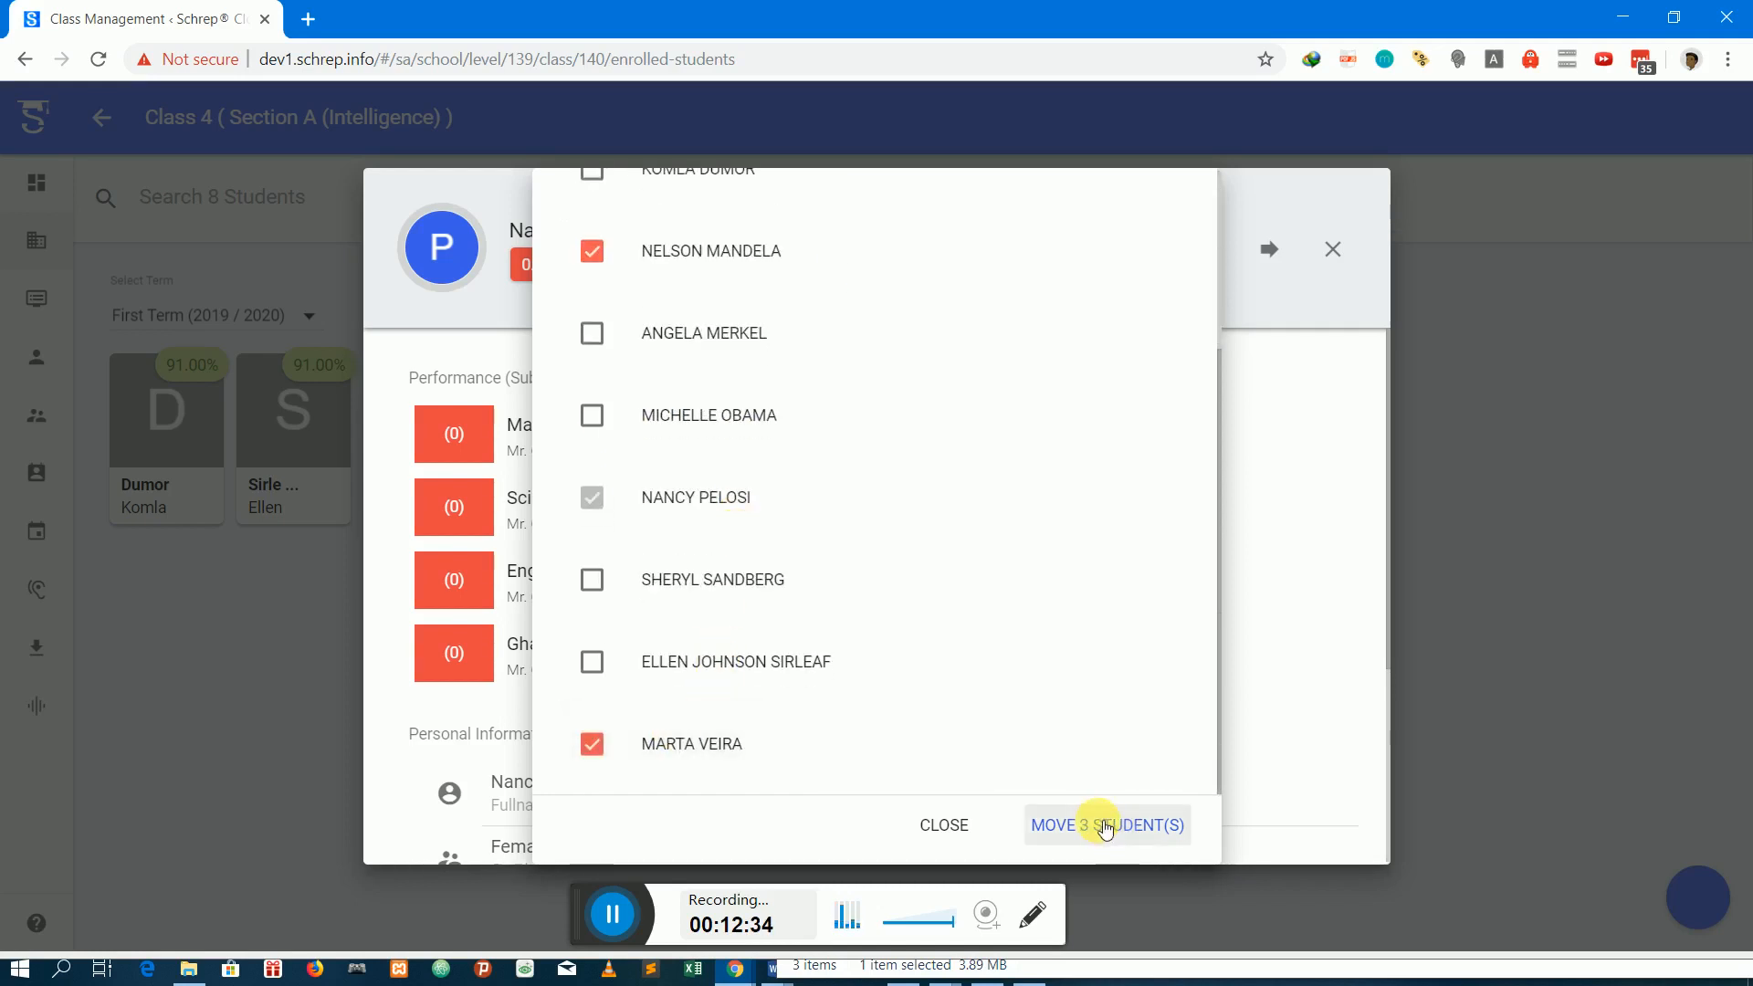
left_click(1097, 825)
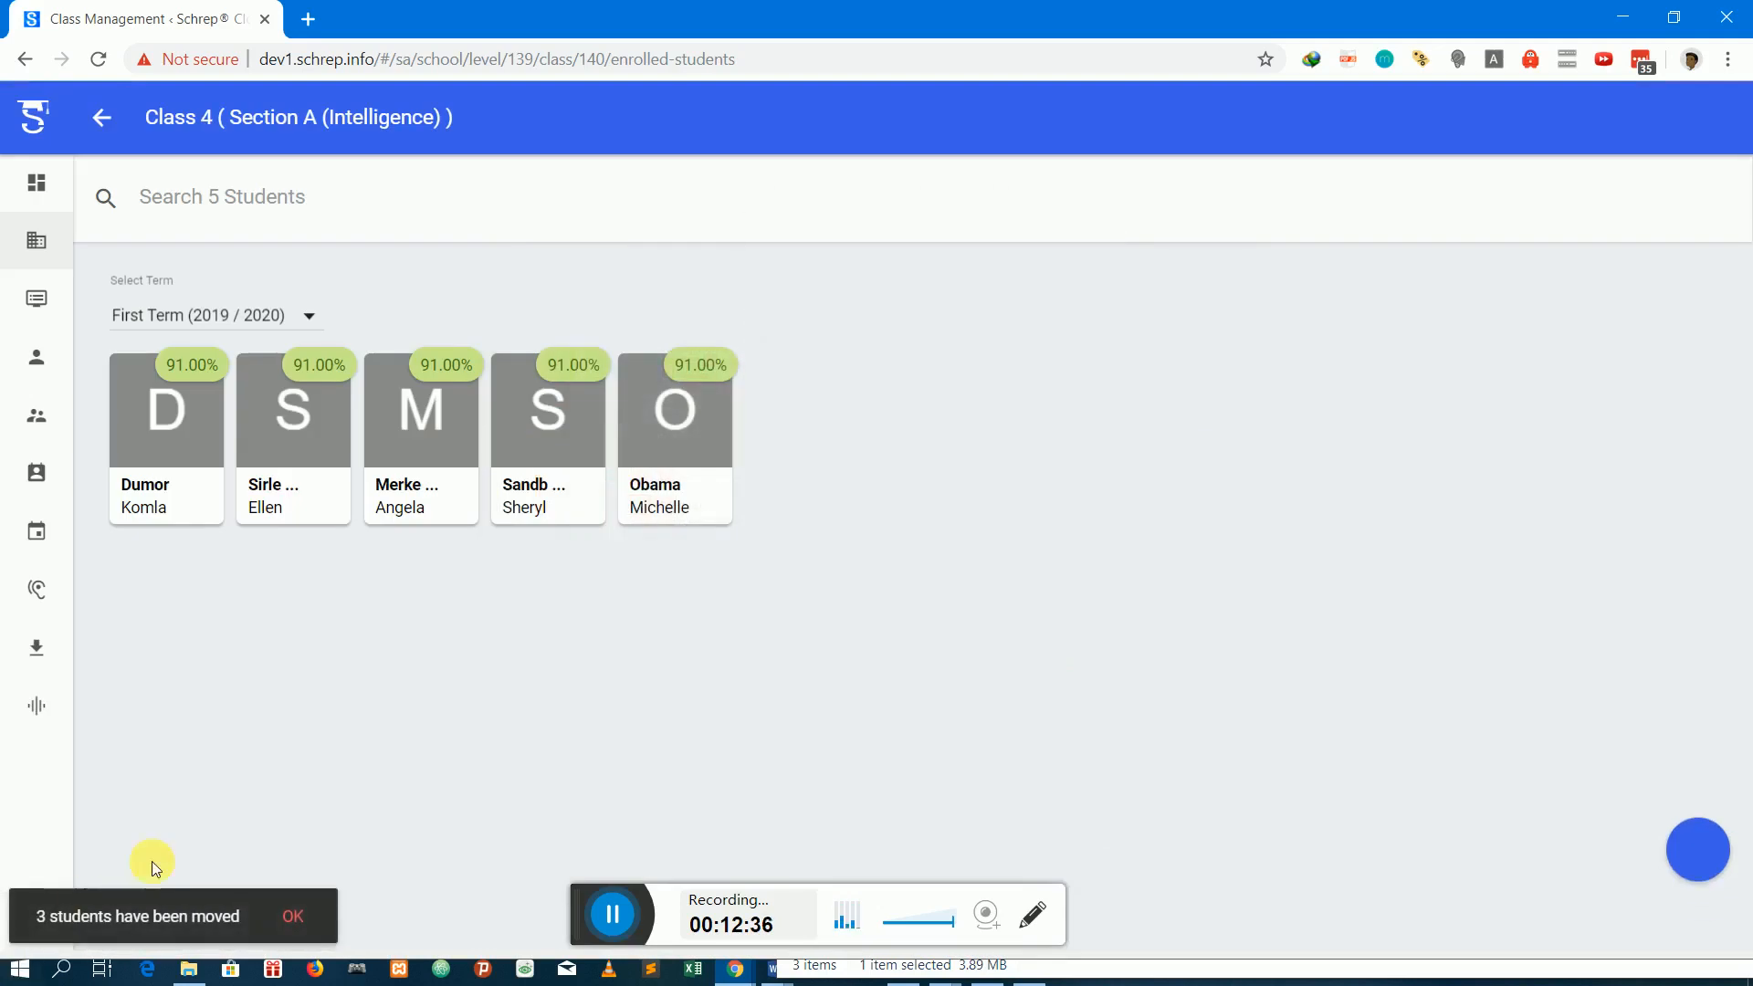
left_click(292, 922)
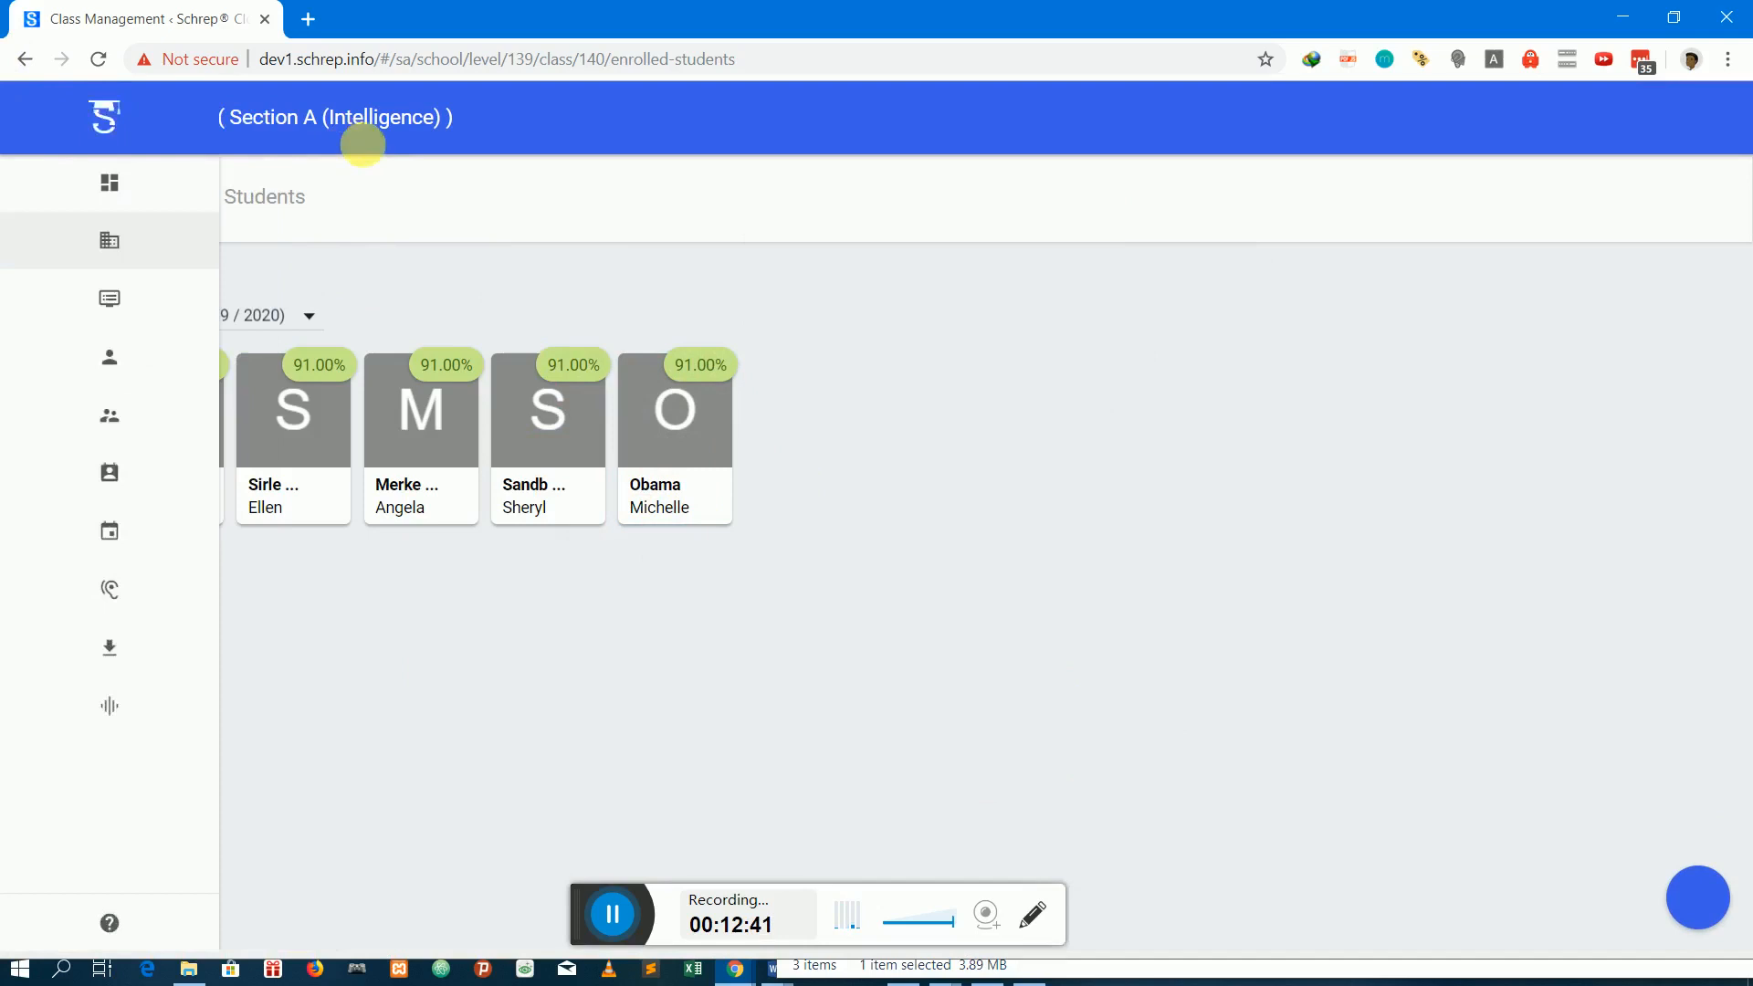
Return to the class levels and open the enrolled students of Section A under JHS 1
left_click(110, 126)
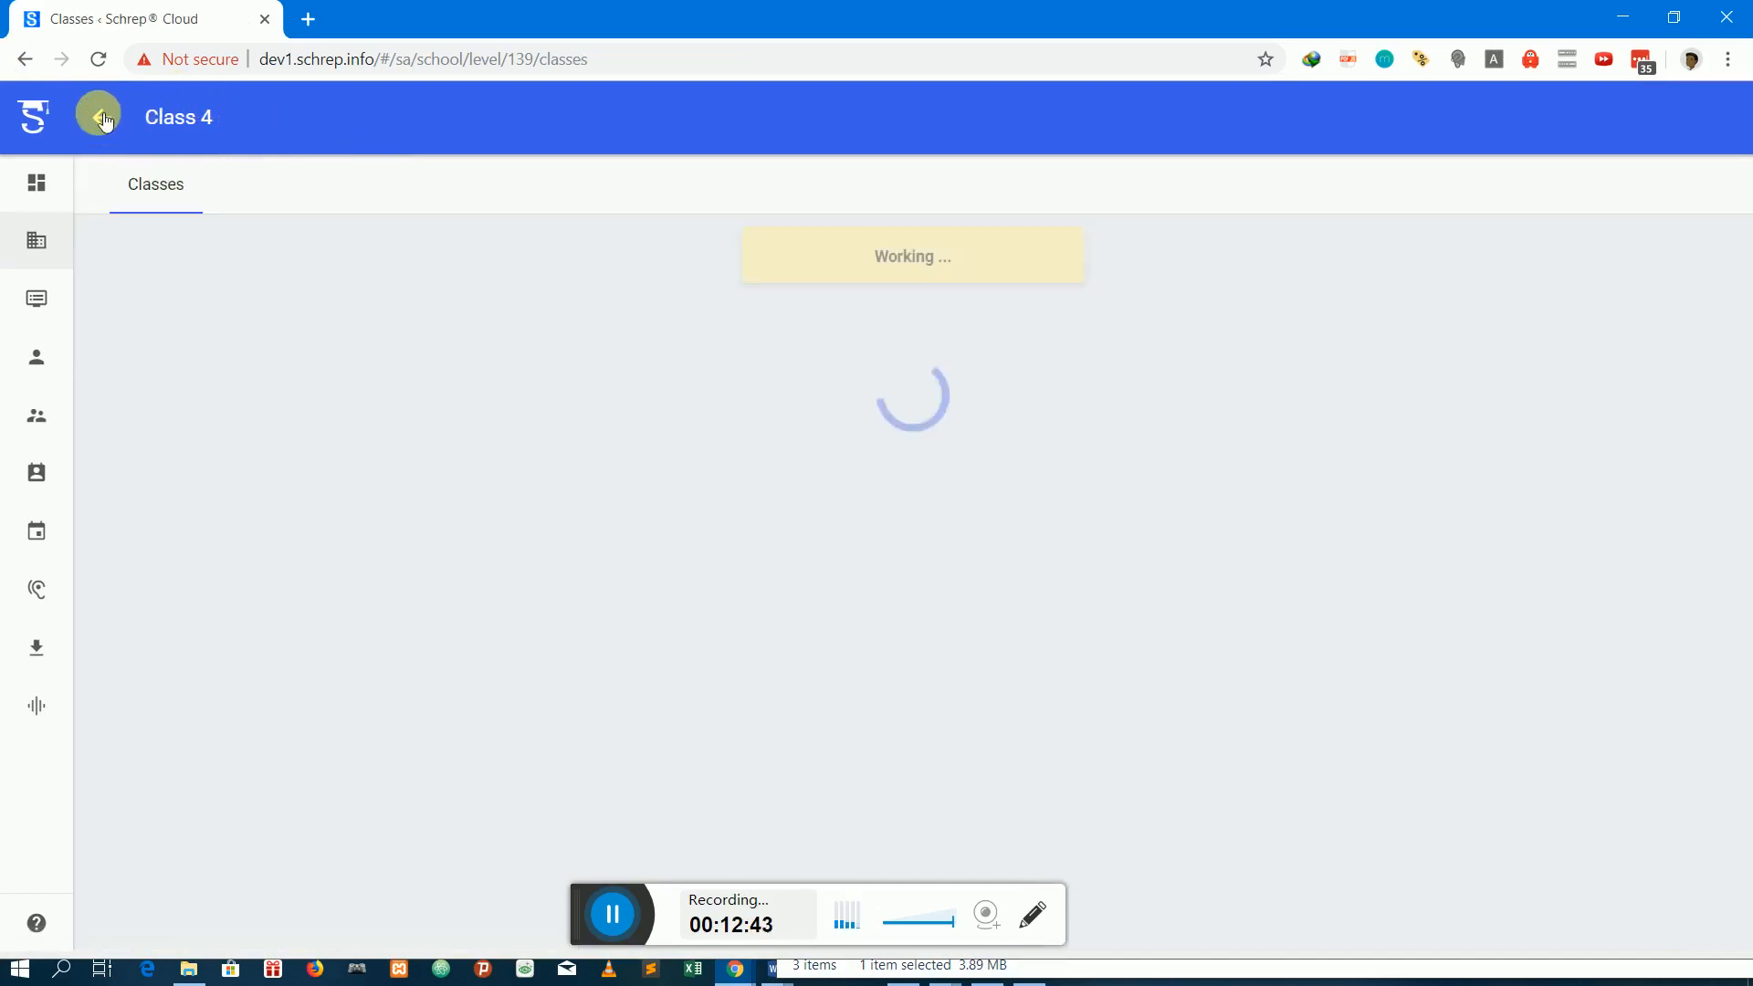
left_click(103, 119)
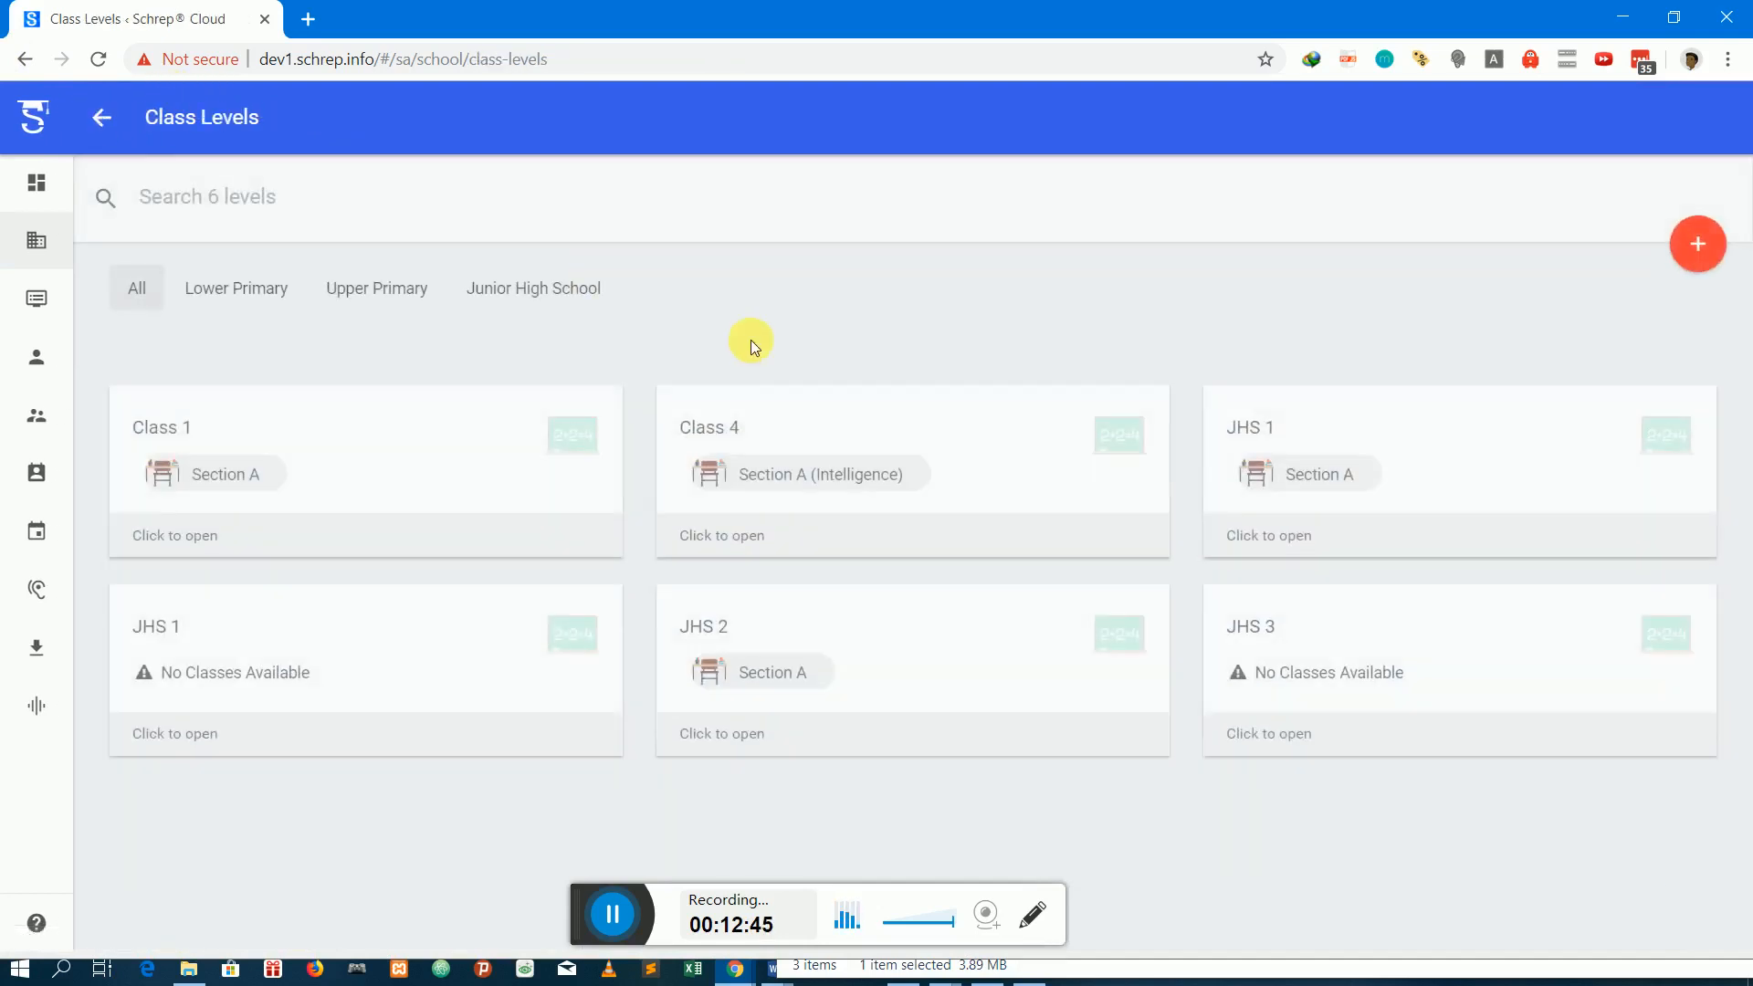
left_click(1308, 446)
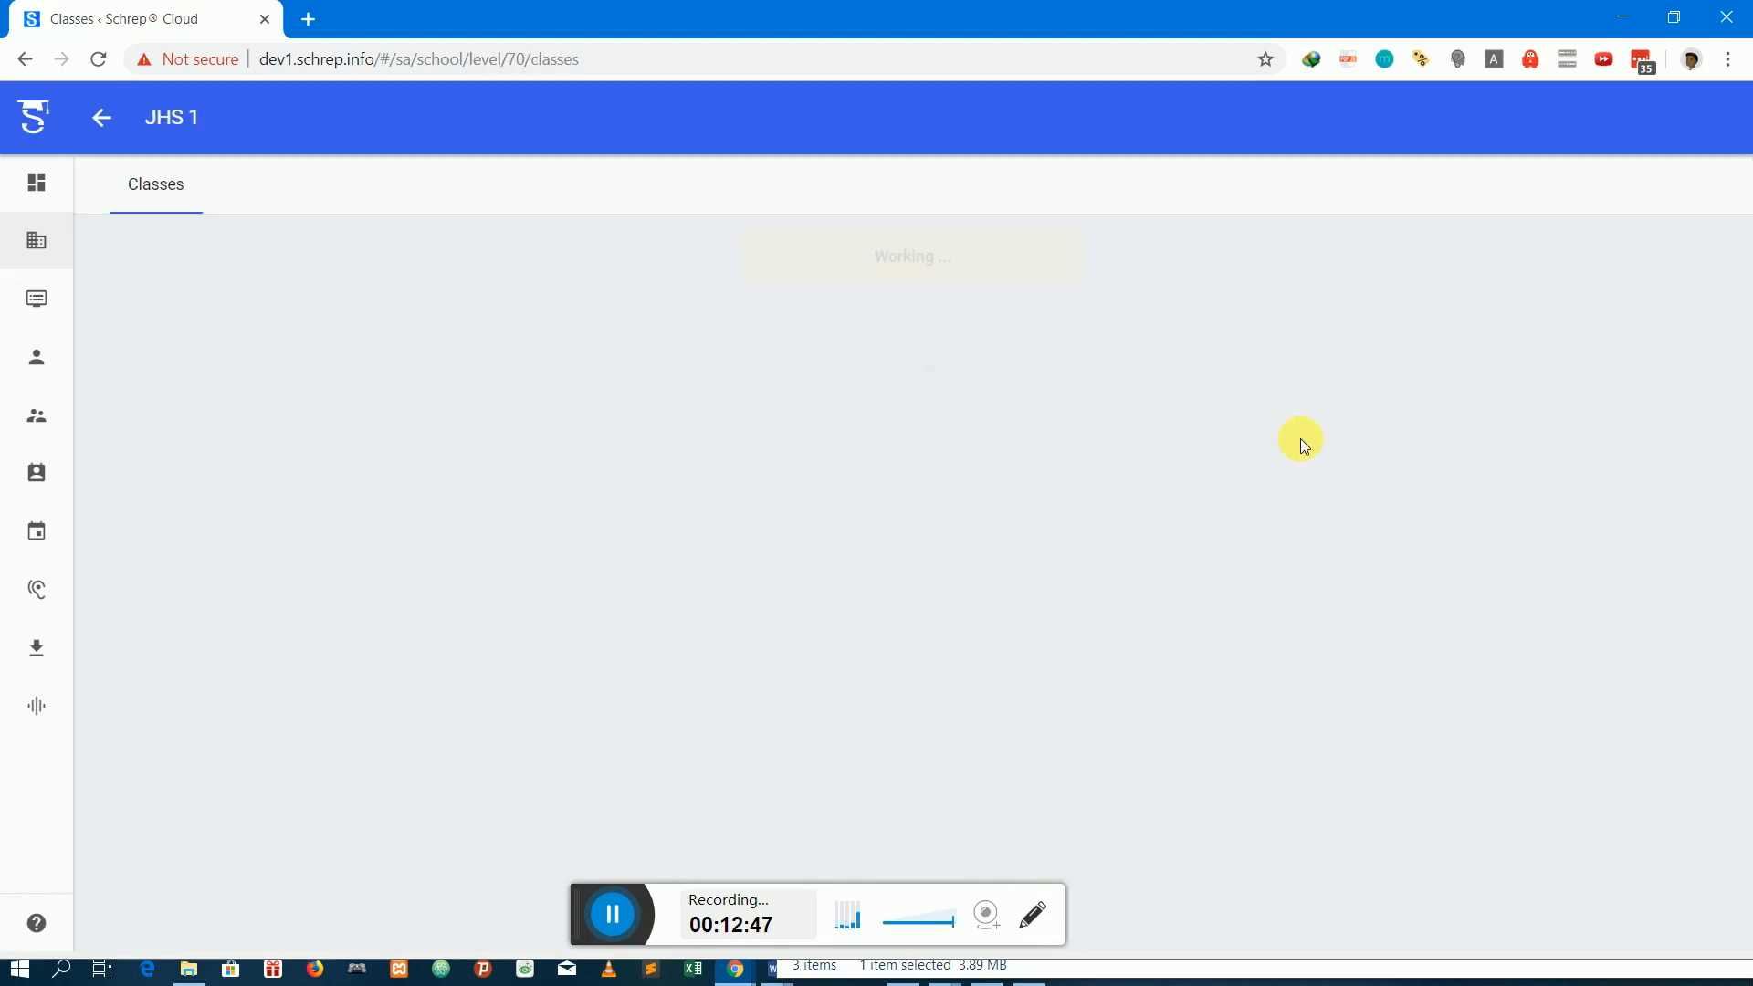
left_click(249, 277)
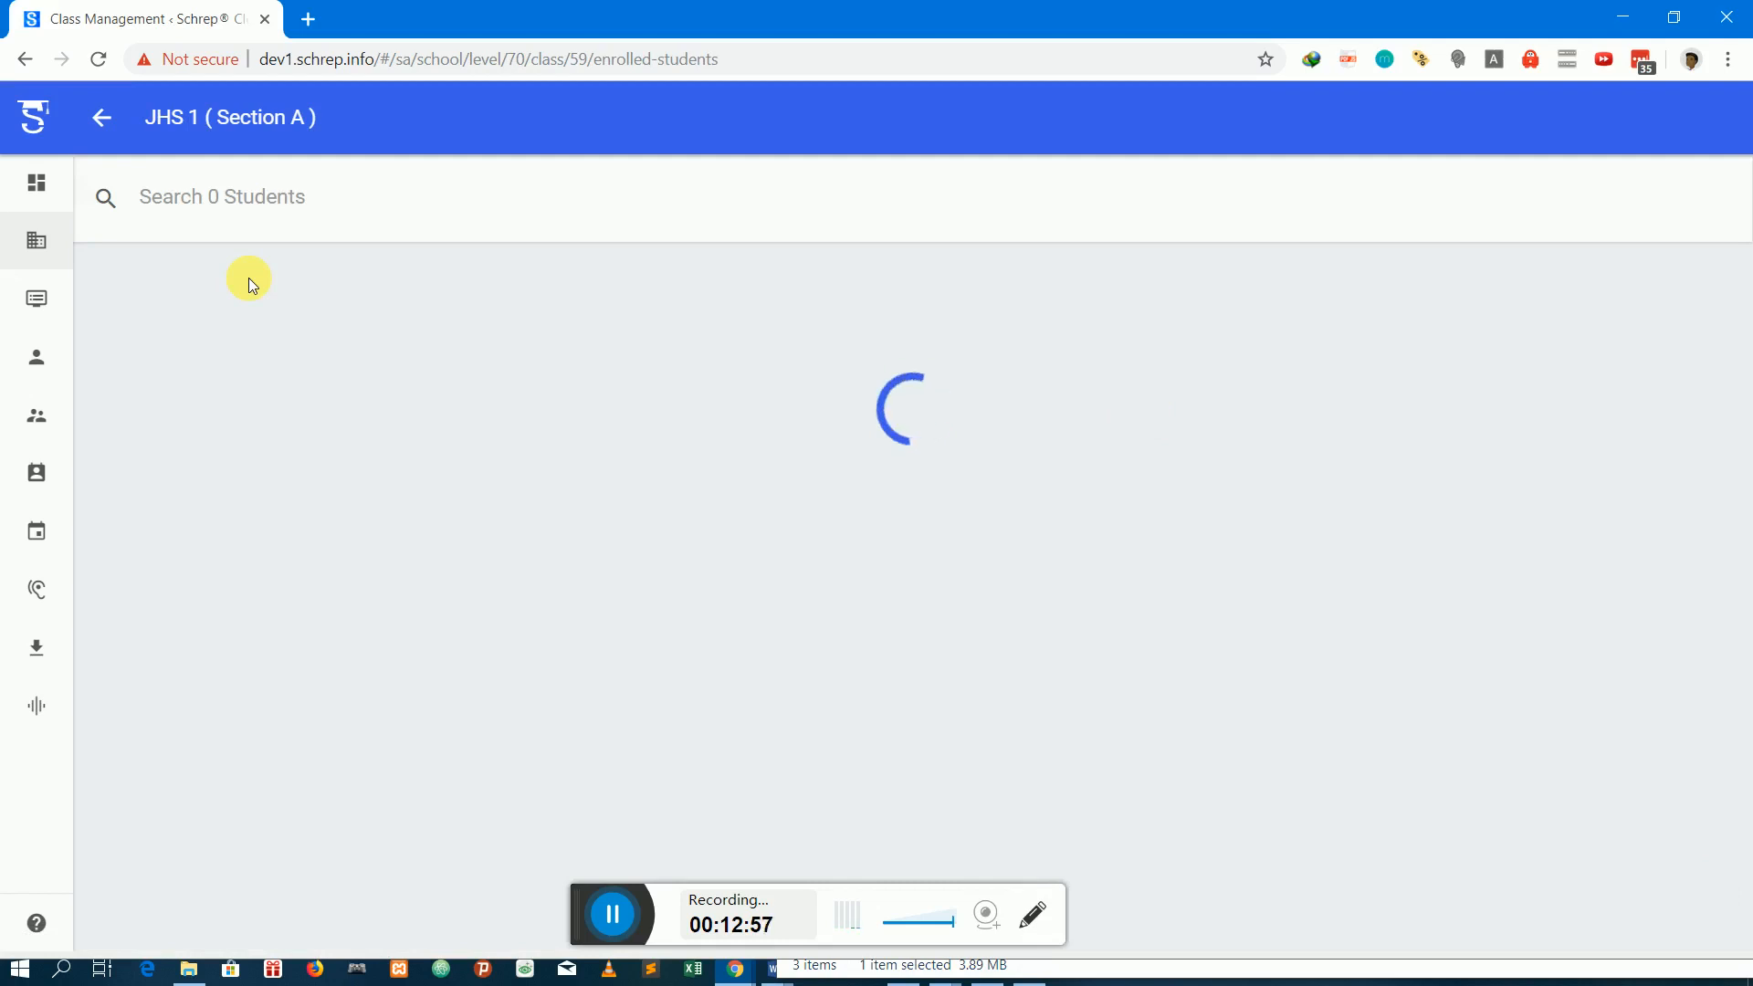
left_click_drag(578, 912, 621, 827)
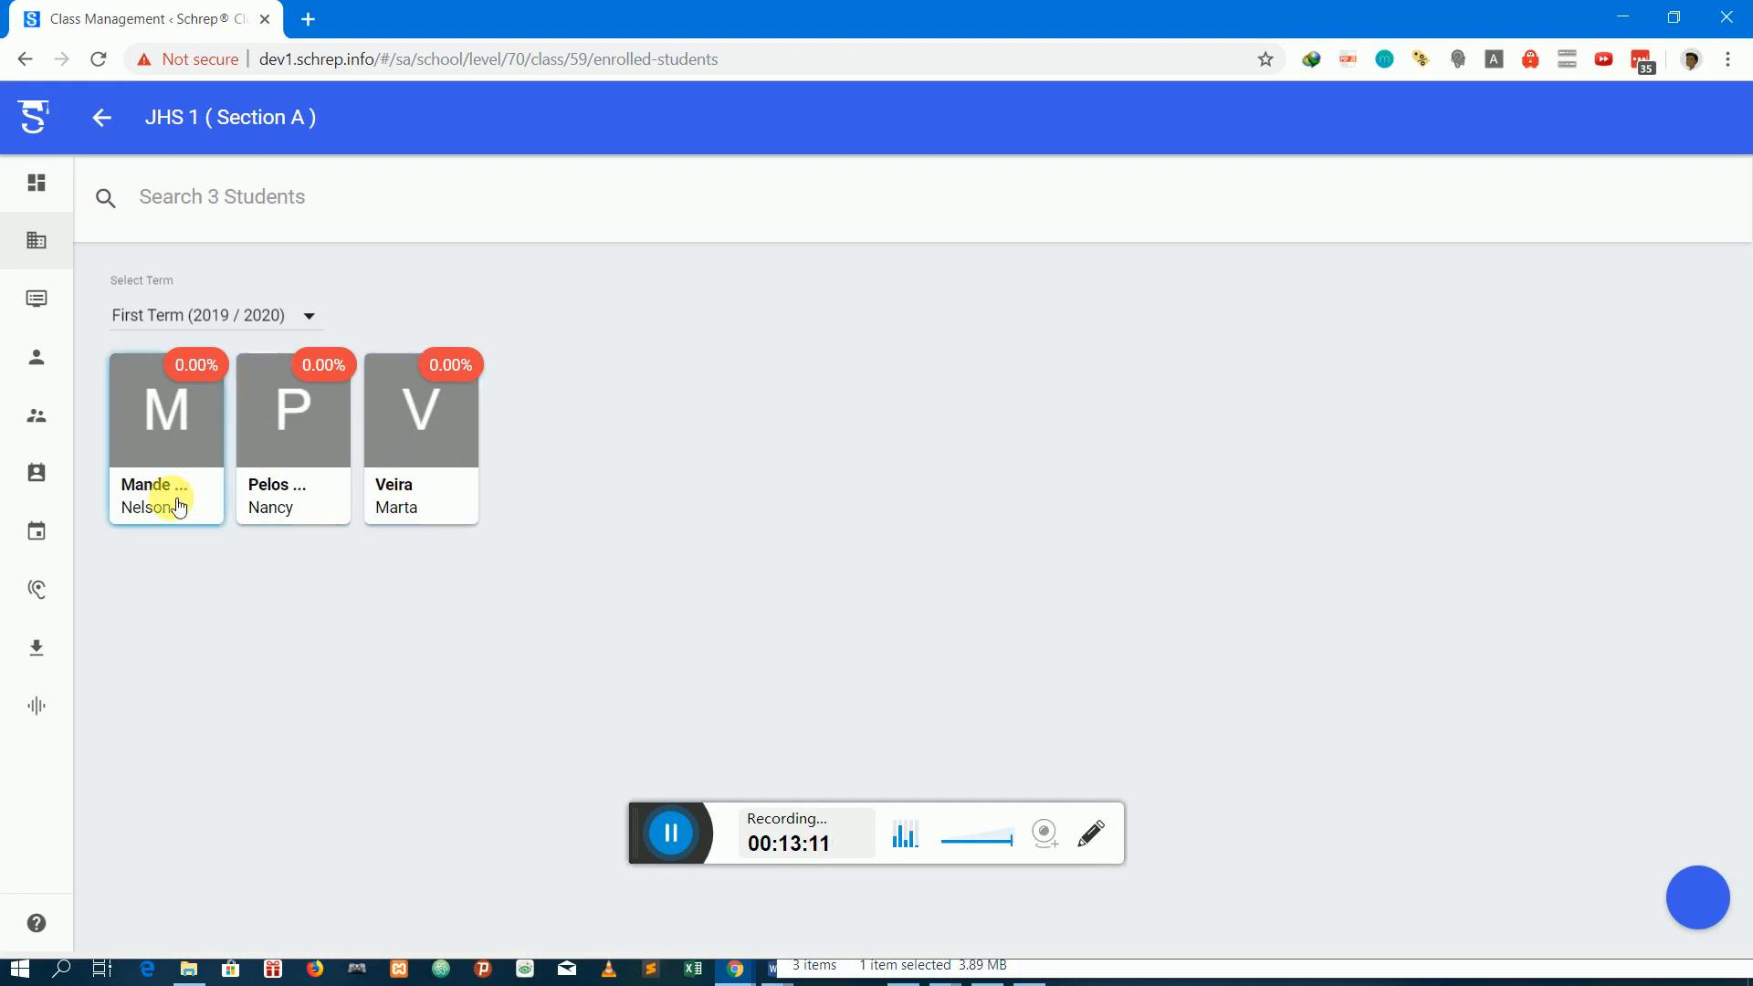
Withdraw the first and last listed students of JHS 1 Section A from the class, confirming the operation with "proceed"
left_click(181, 452)
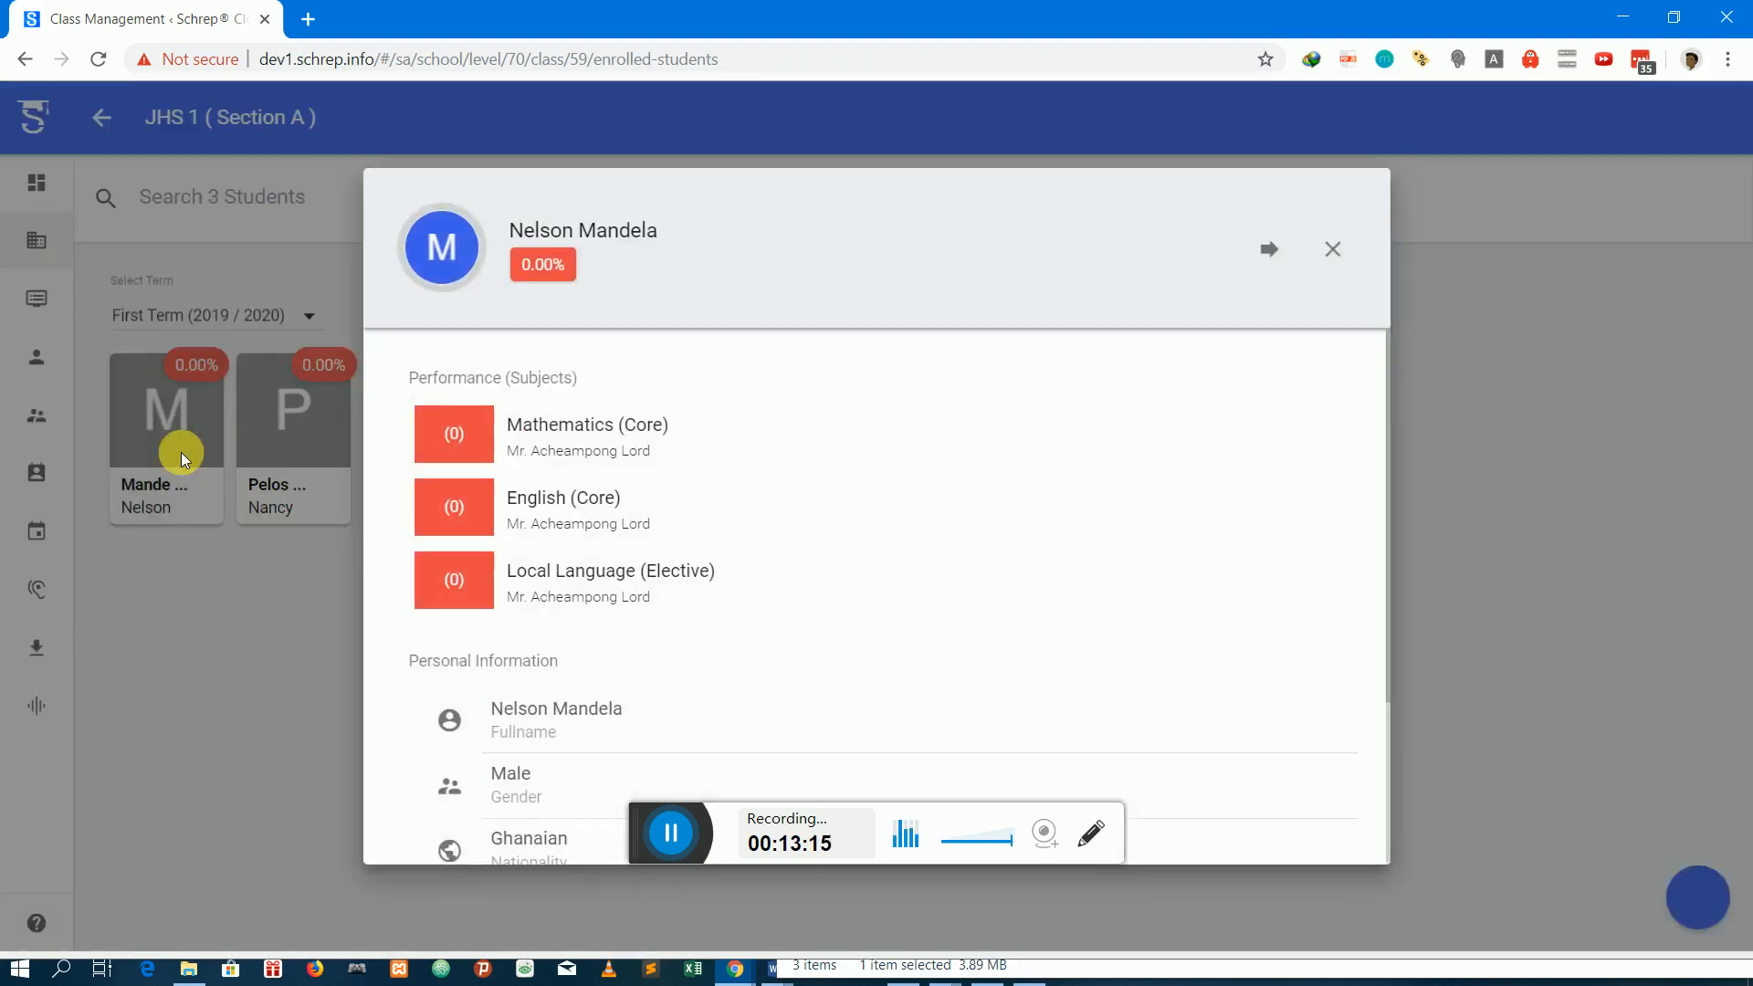
left_click(1278, 252)
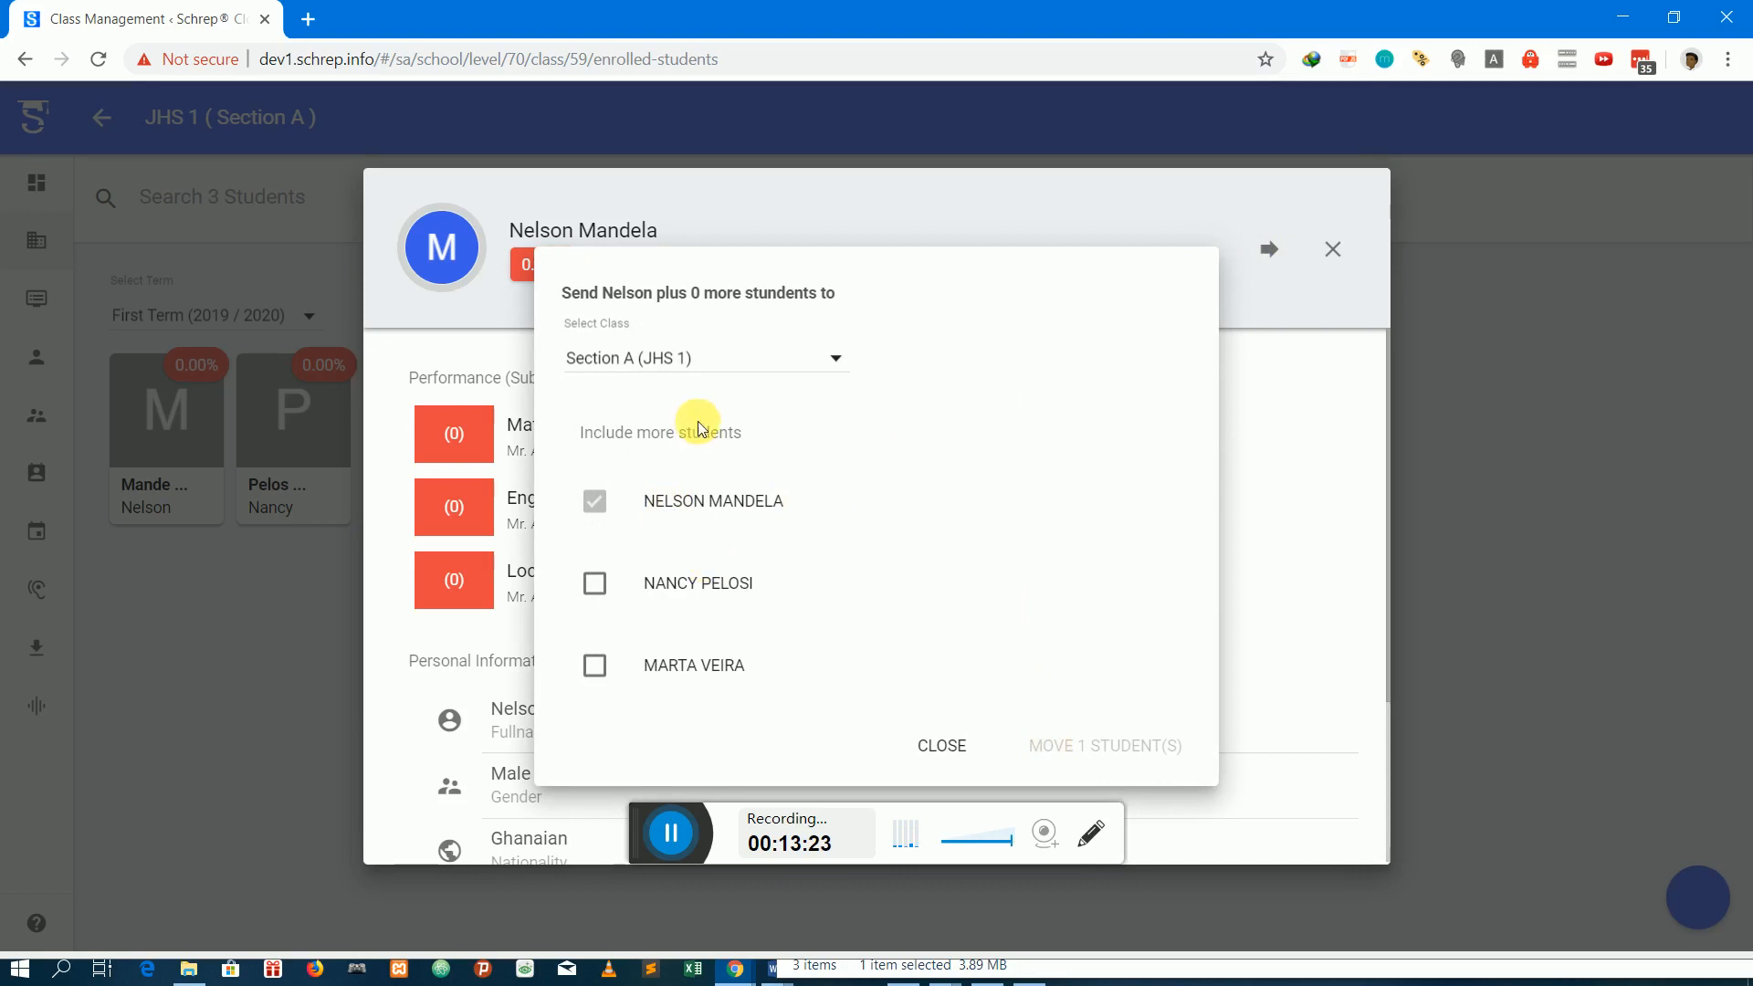
left_click(769, 345)
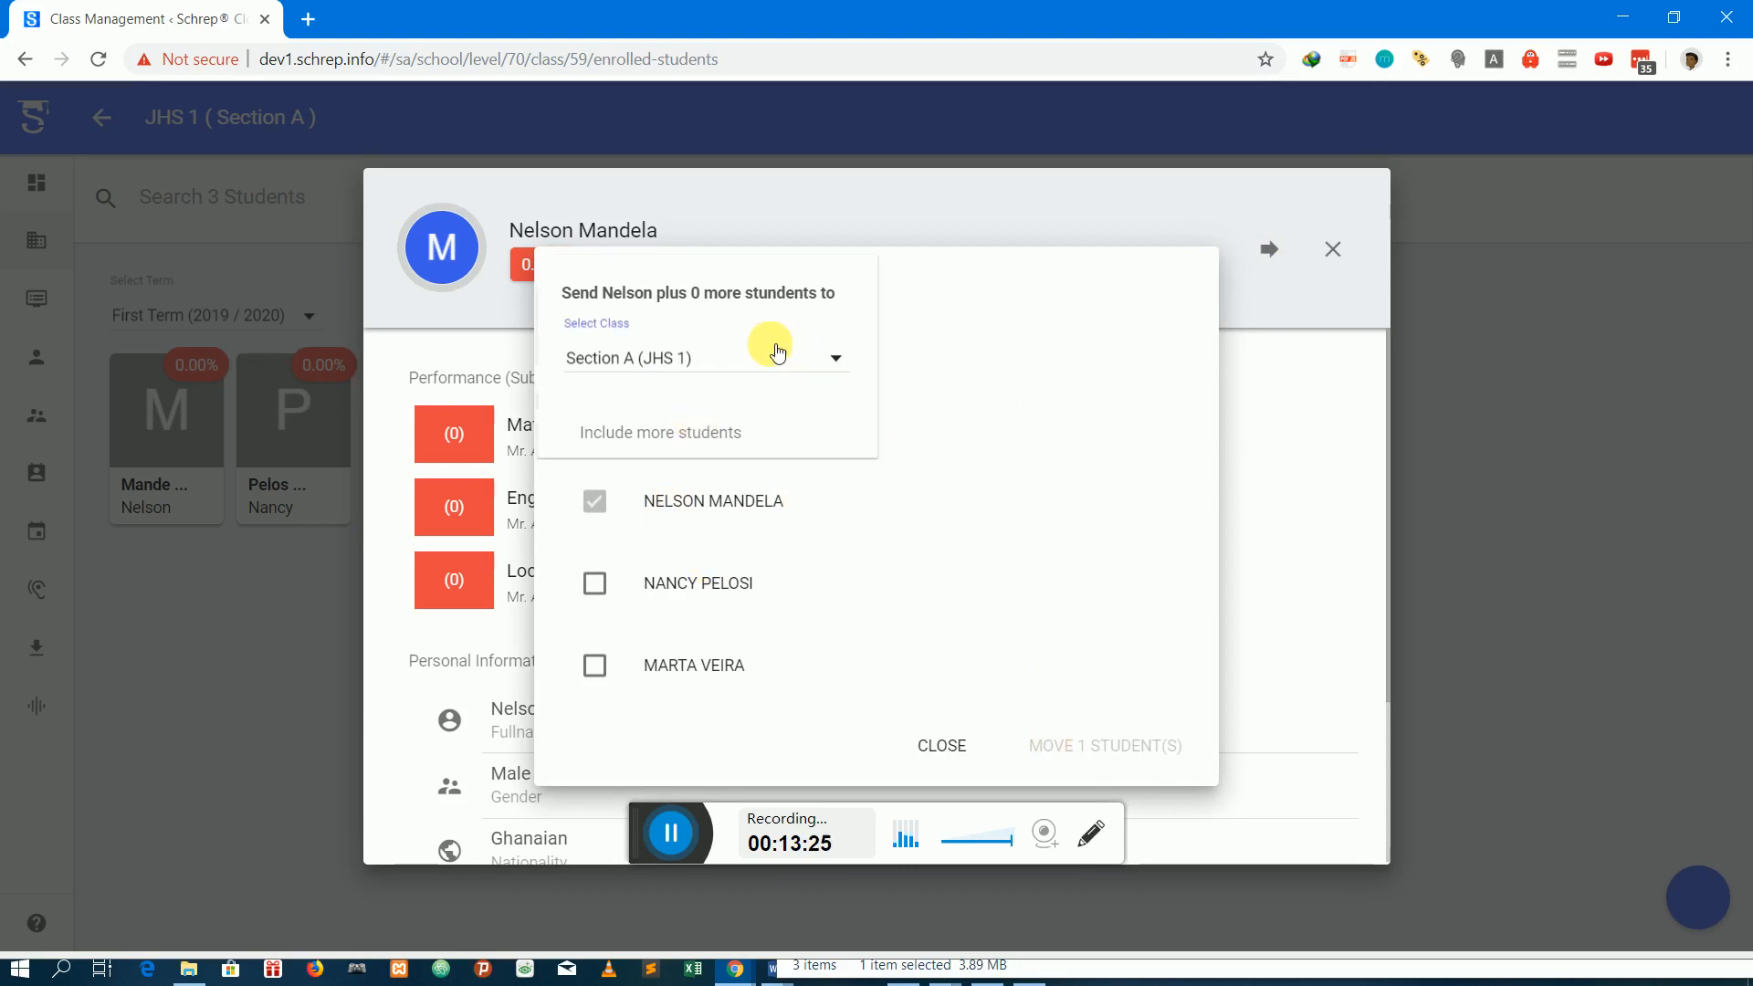
scroll(724, 354, "down", 2)
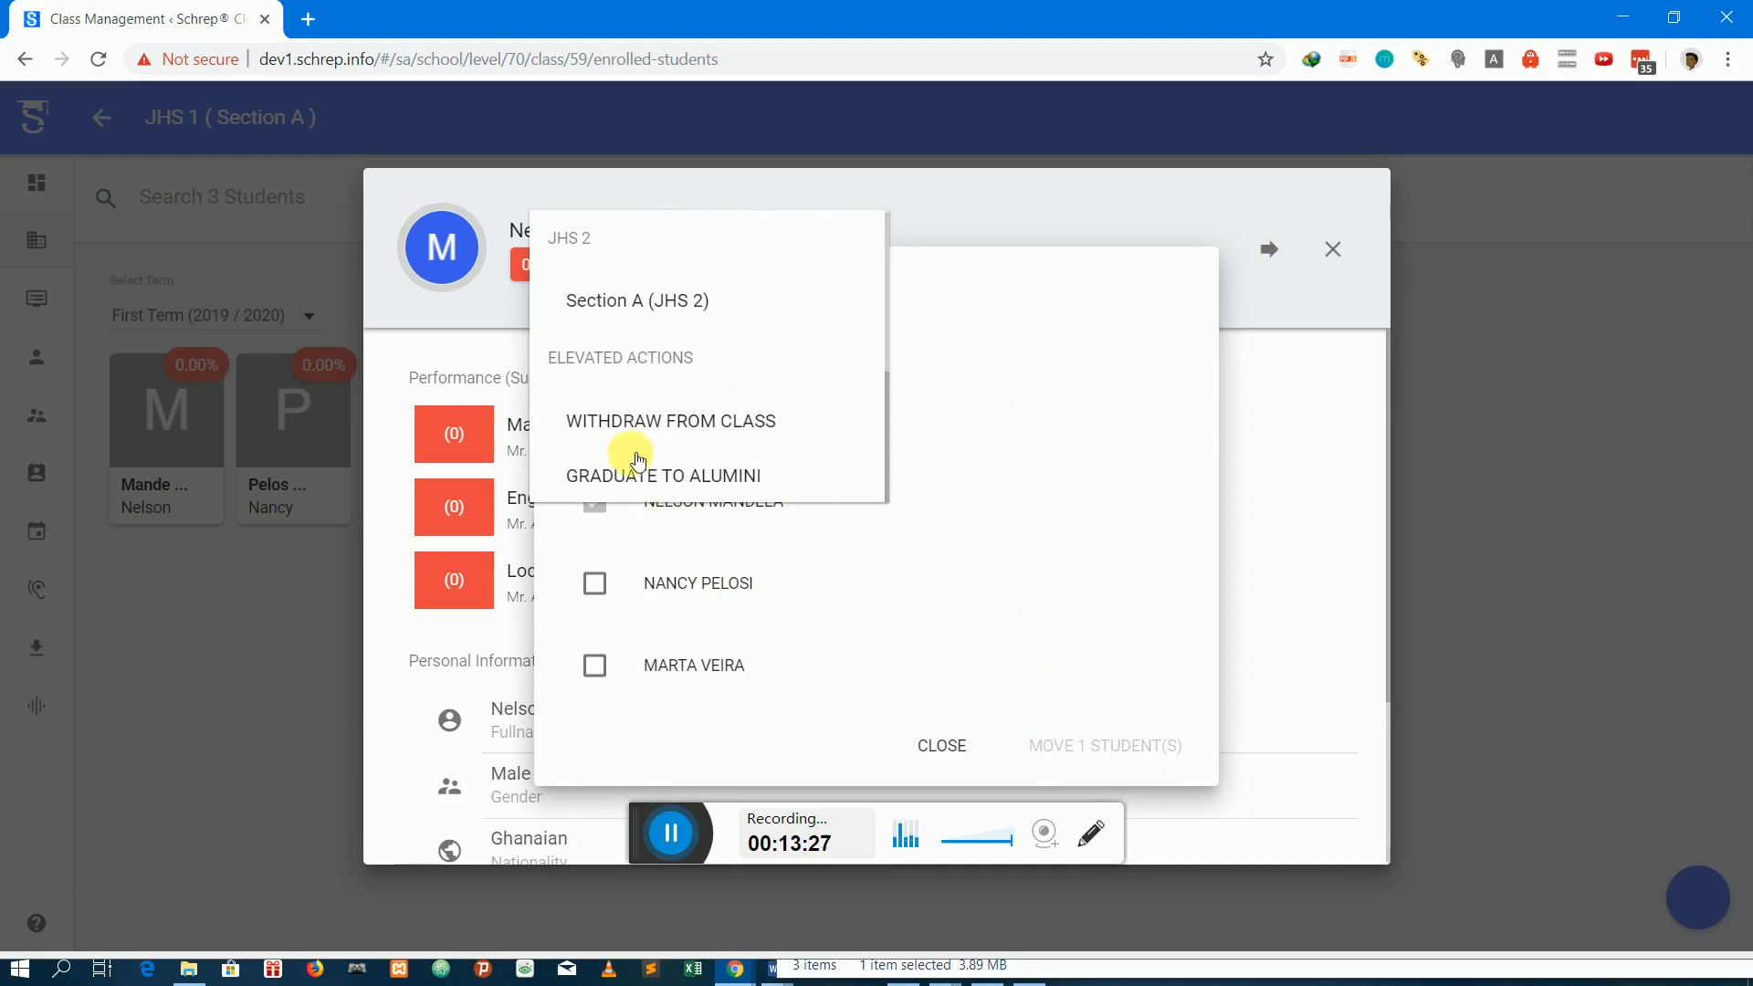
left_click(704, 425)
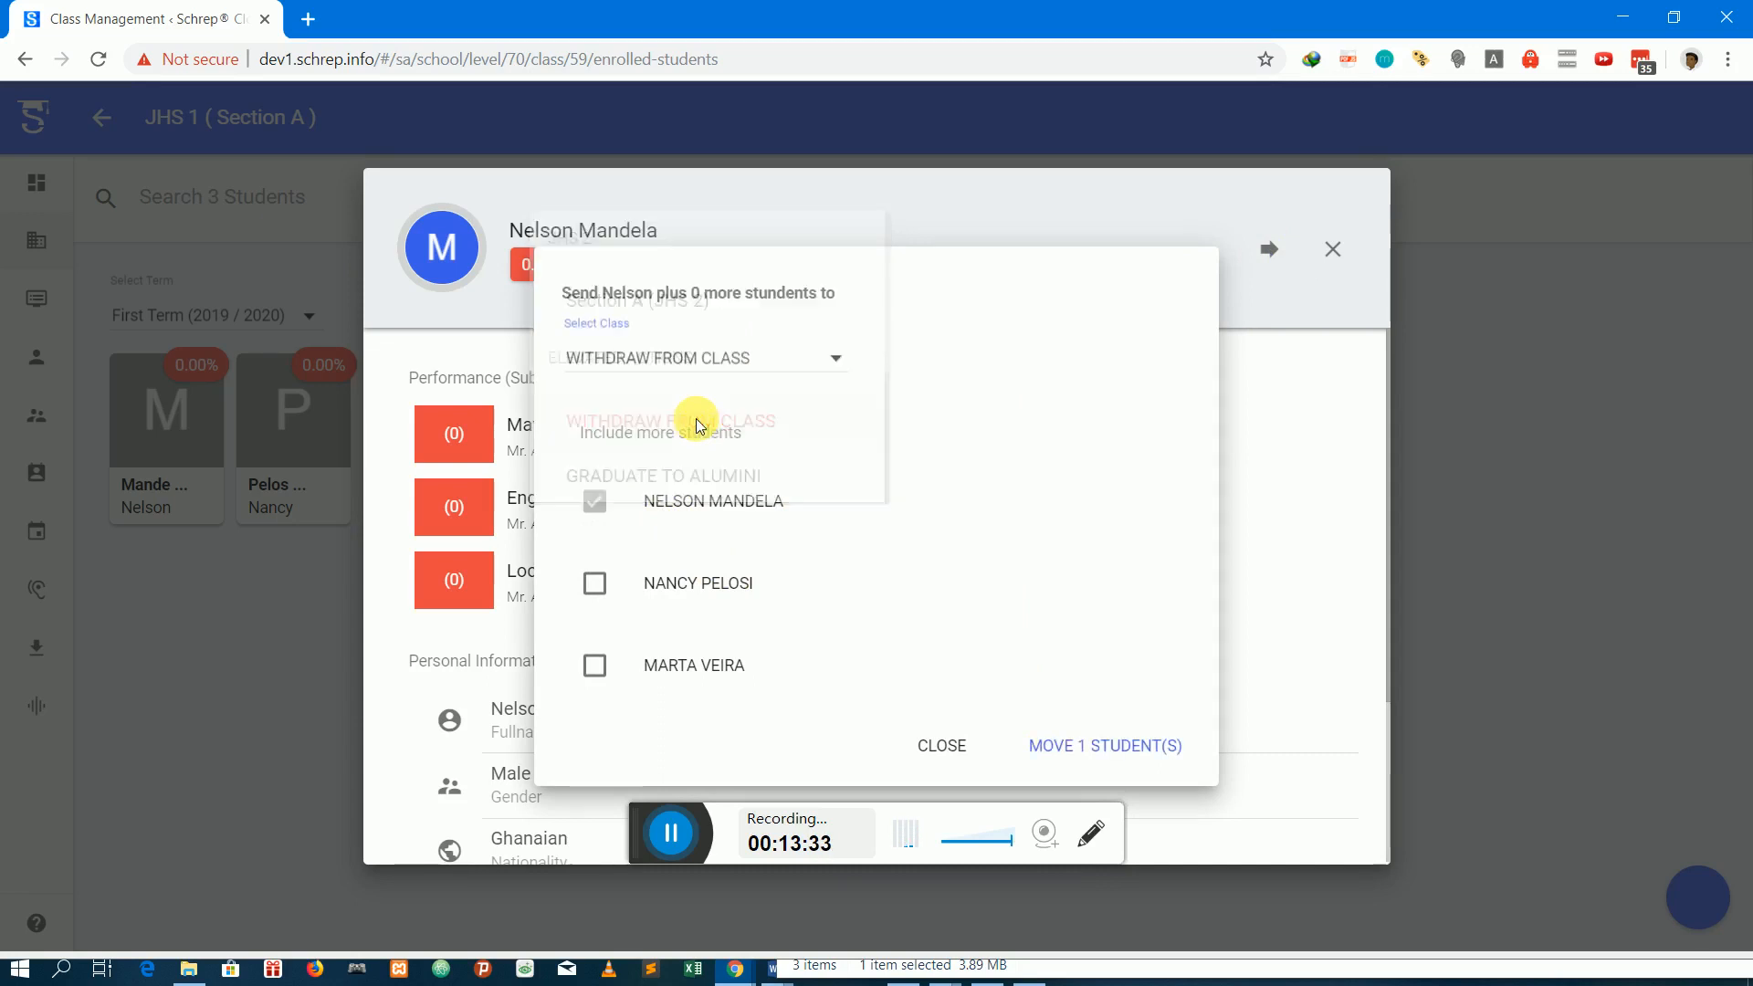
left_click(674, 665)
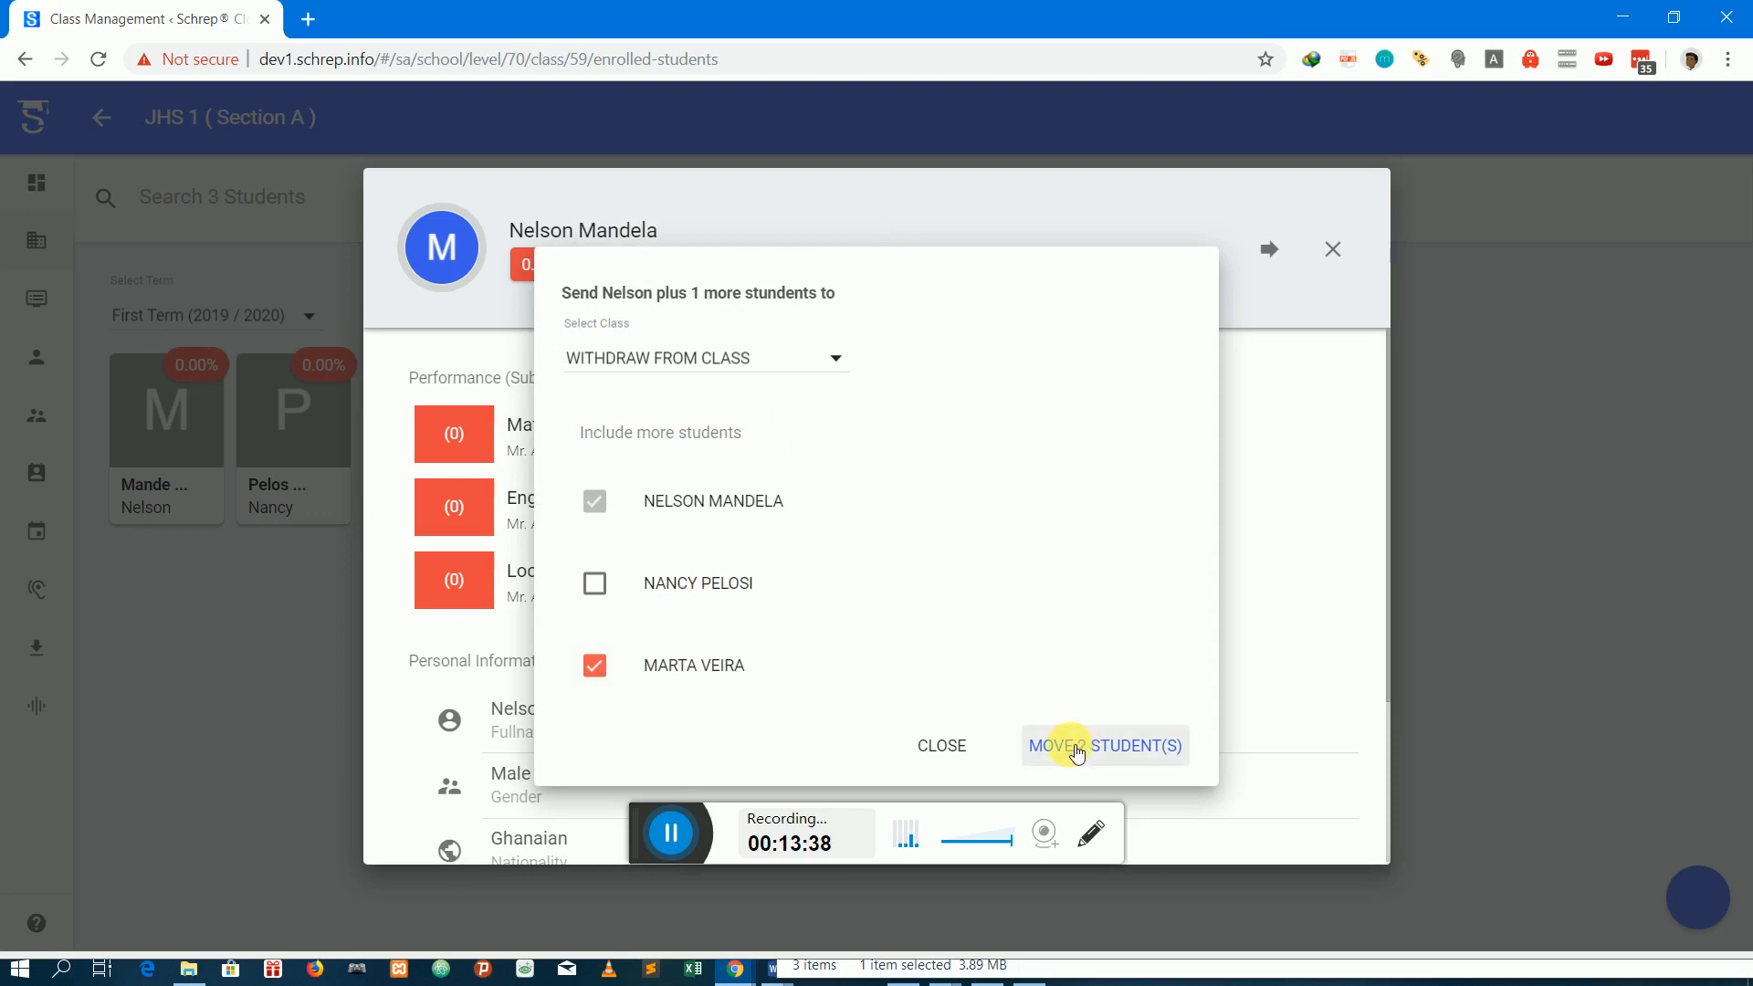
left_click(1122, 741)
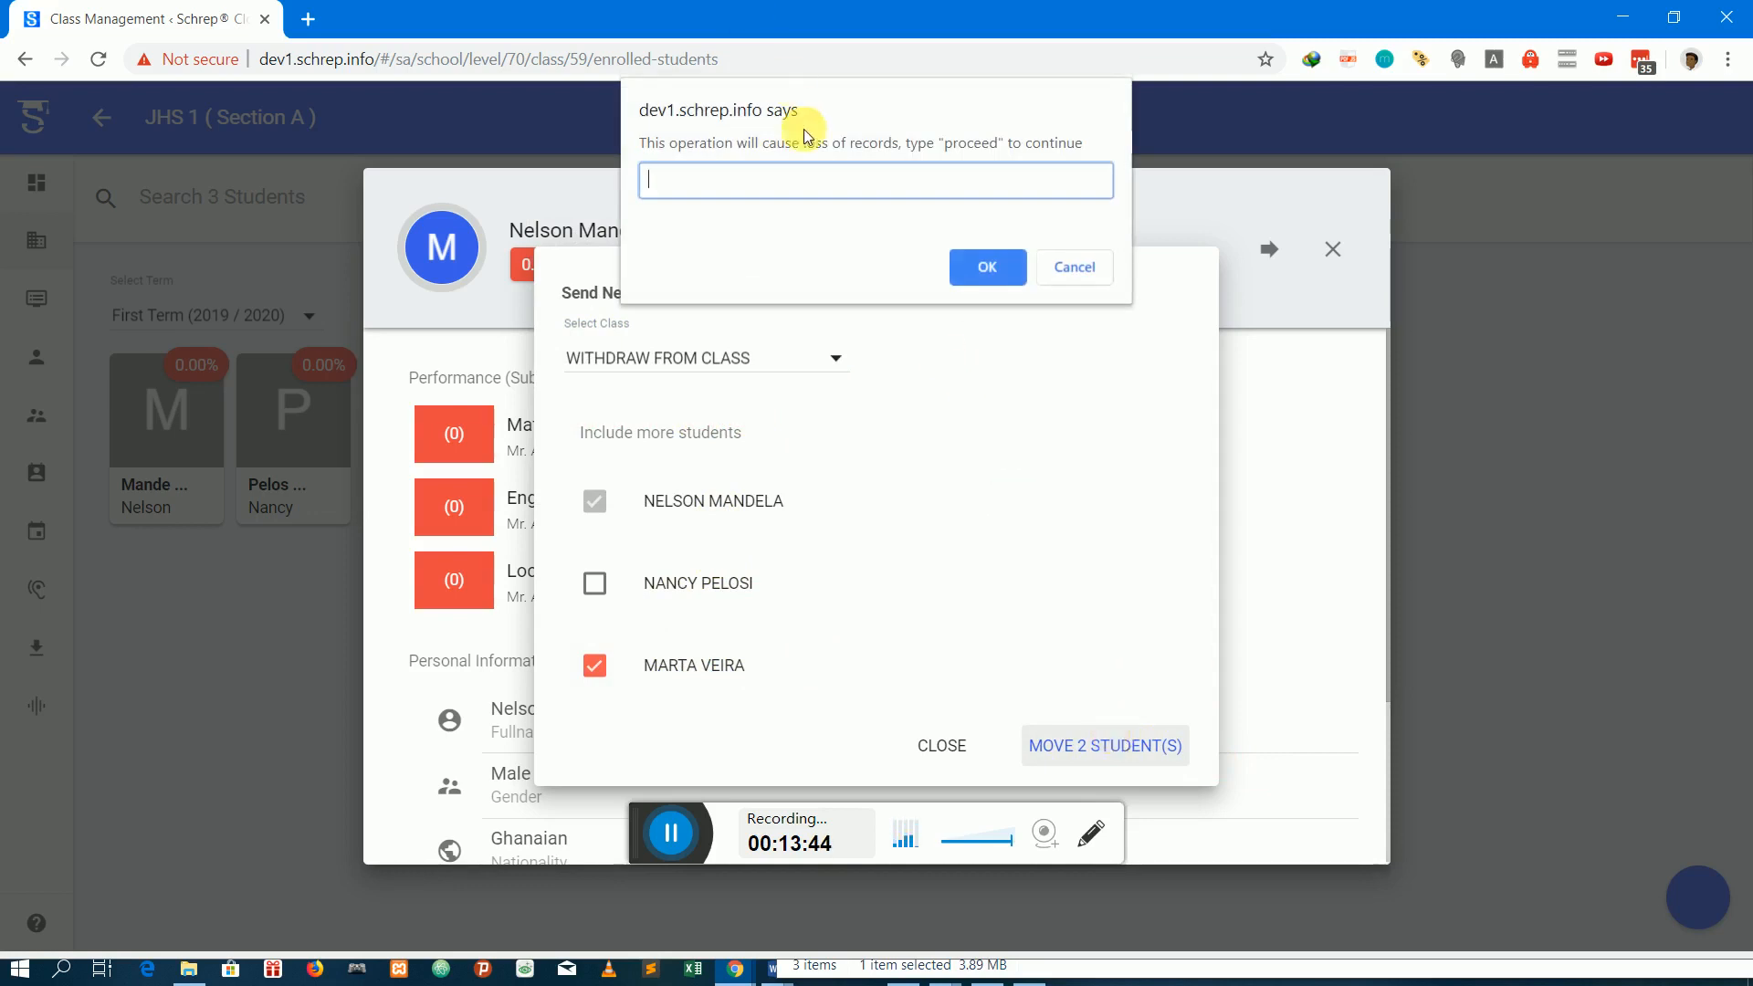
type("proceed")
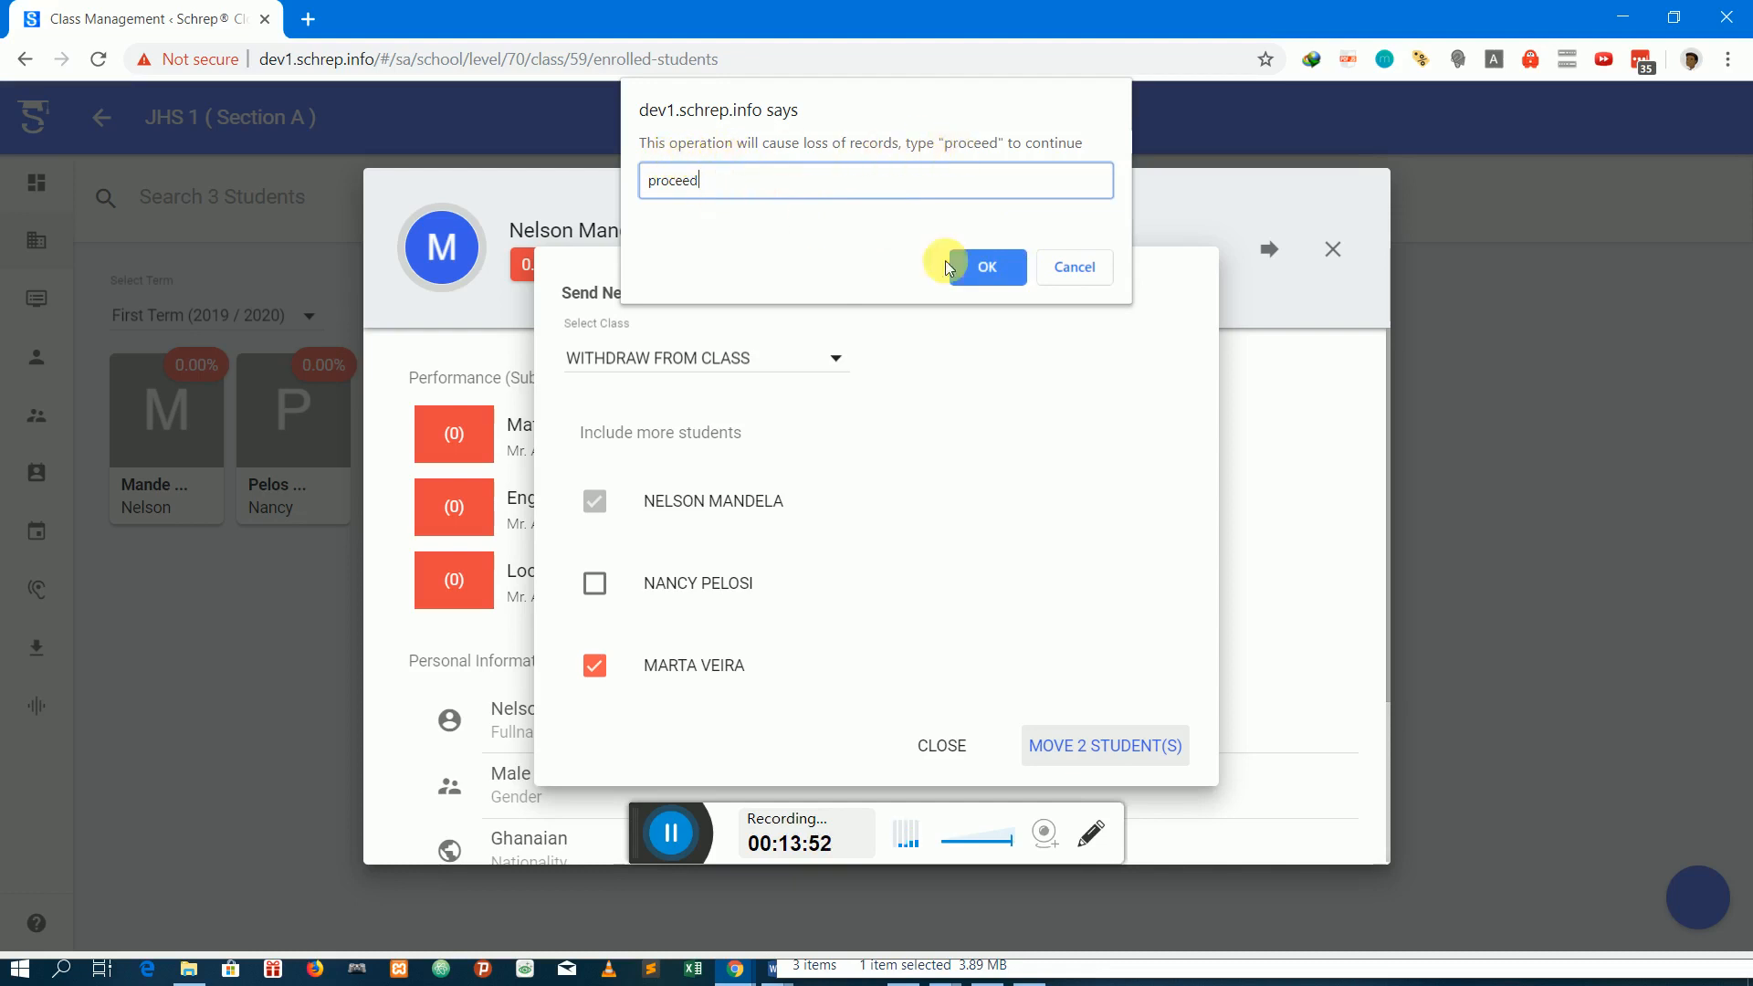
left_click(1000, 265)
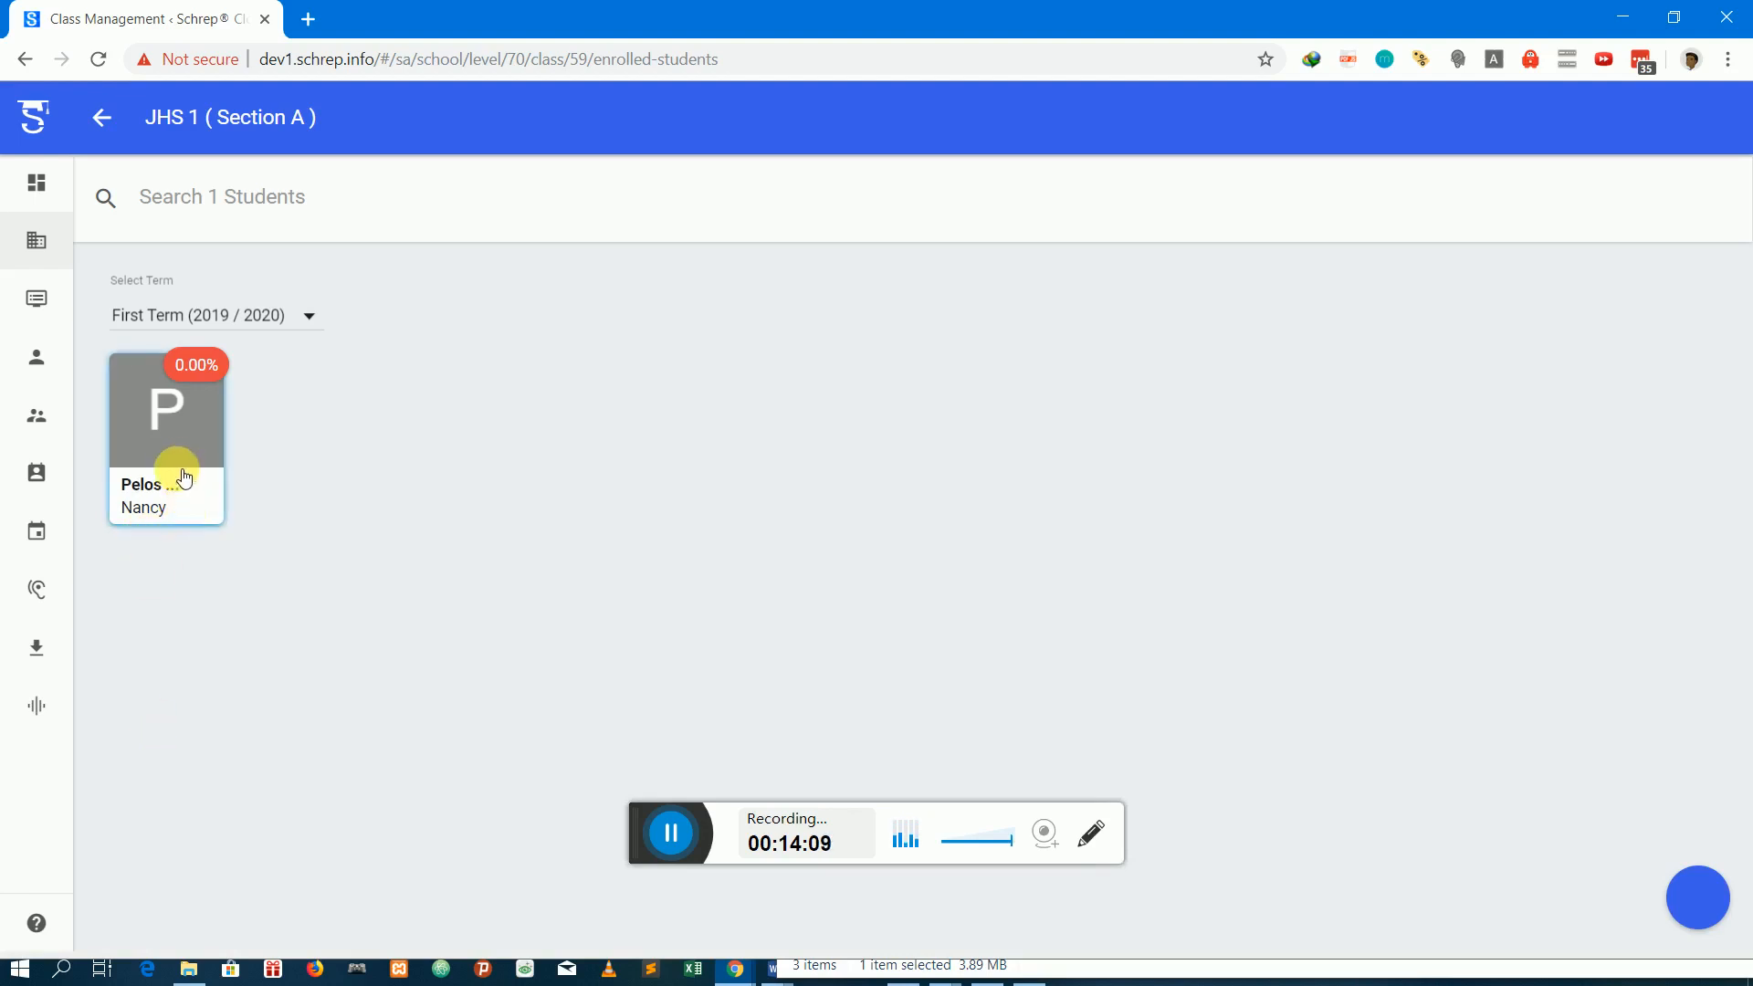
Graduate the only student left in JHS 1 Section A to alumni, confirming the operation with "proceed"
left_click(189, 425)
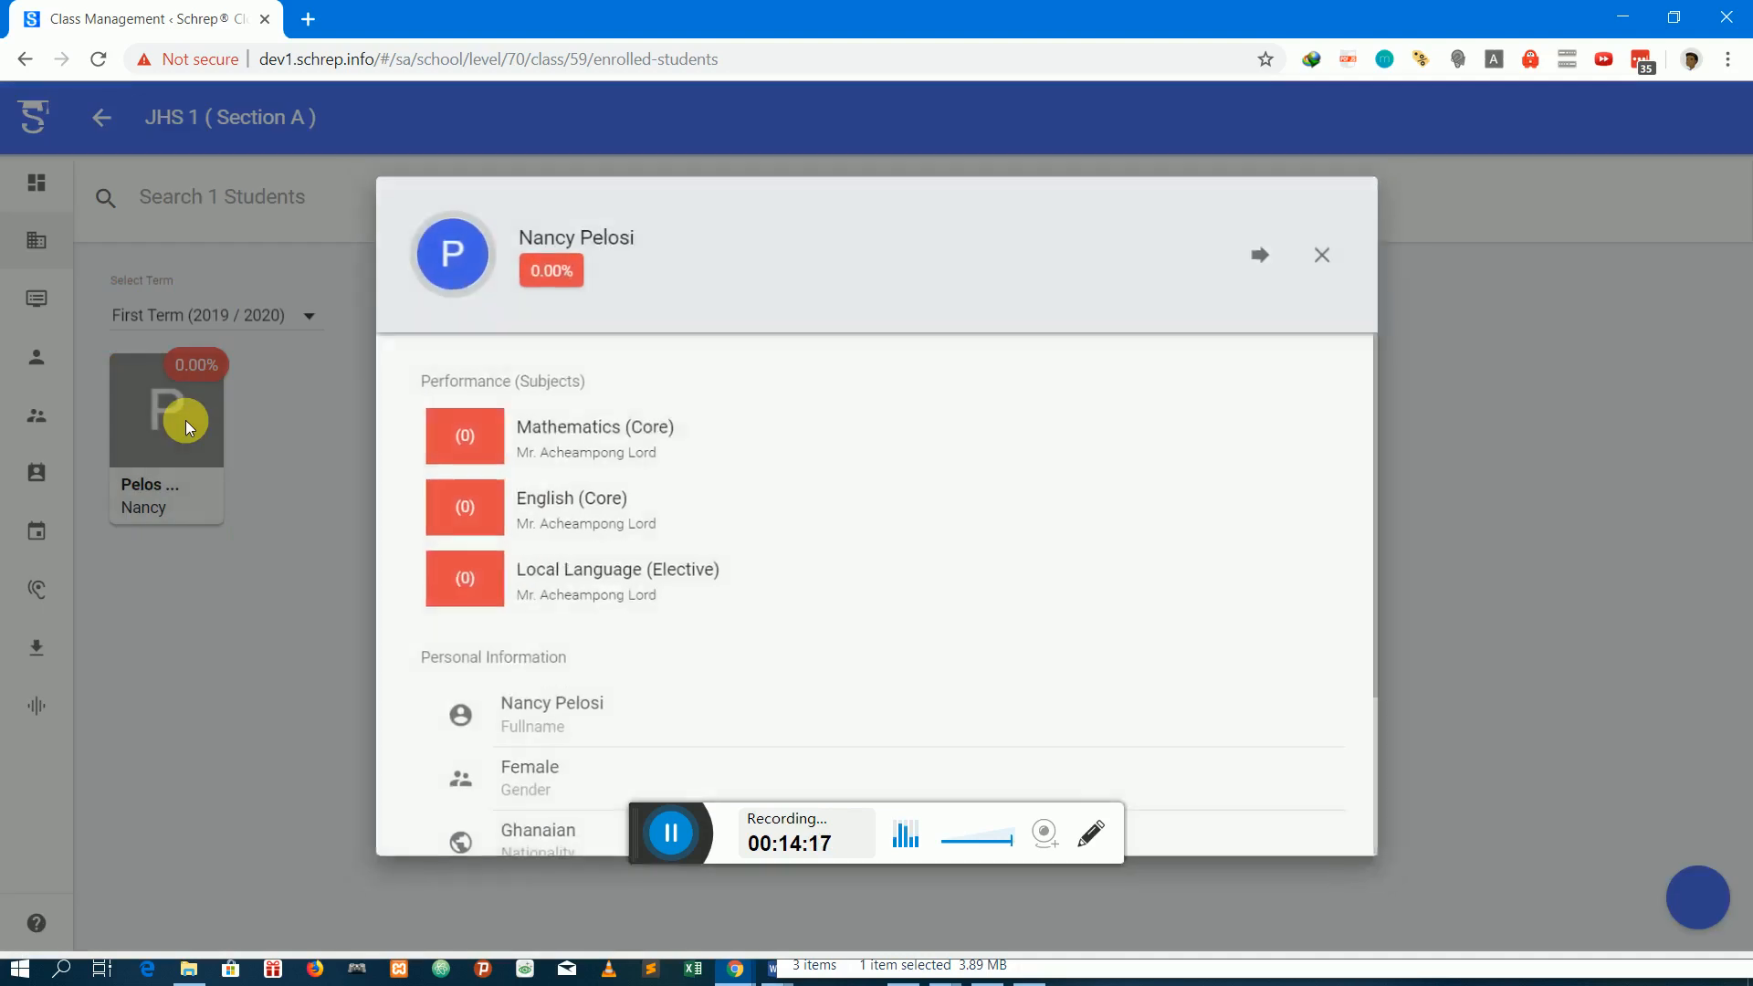
left_click(1277, 254)
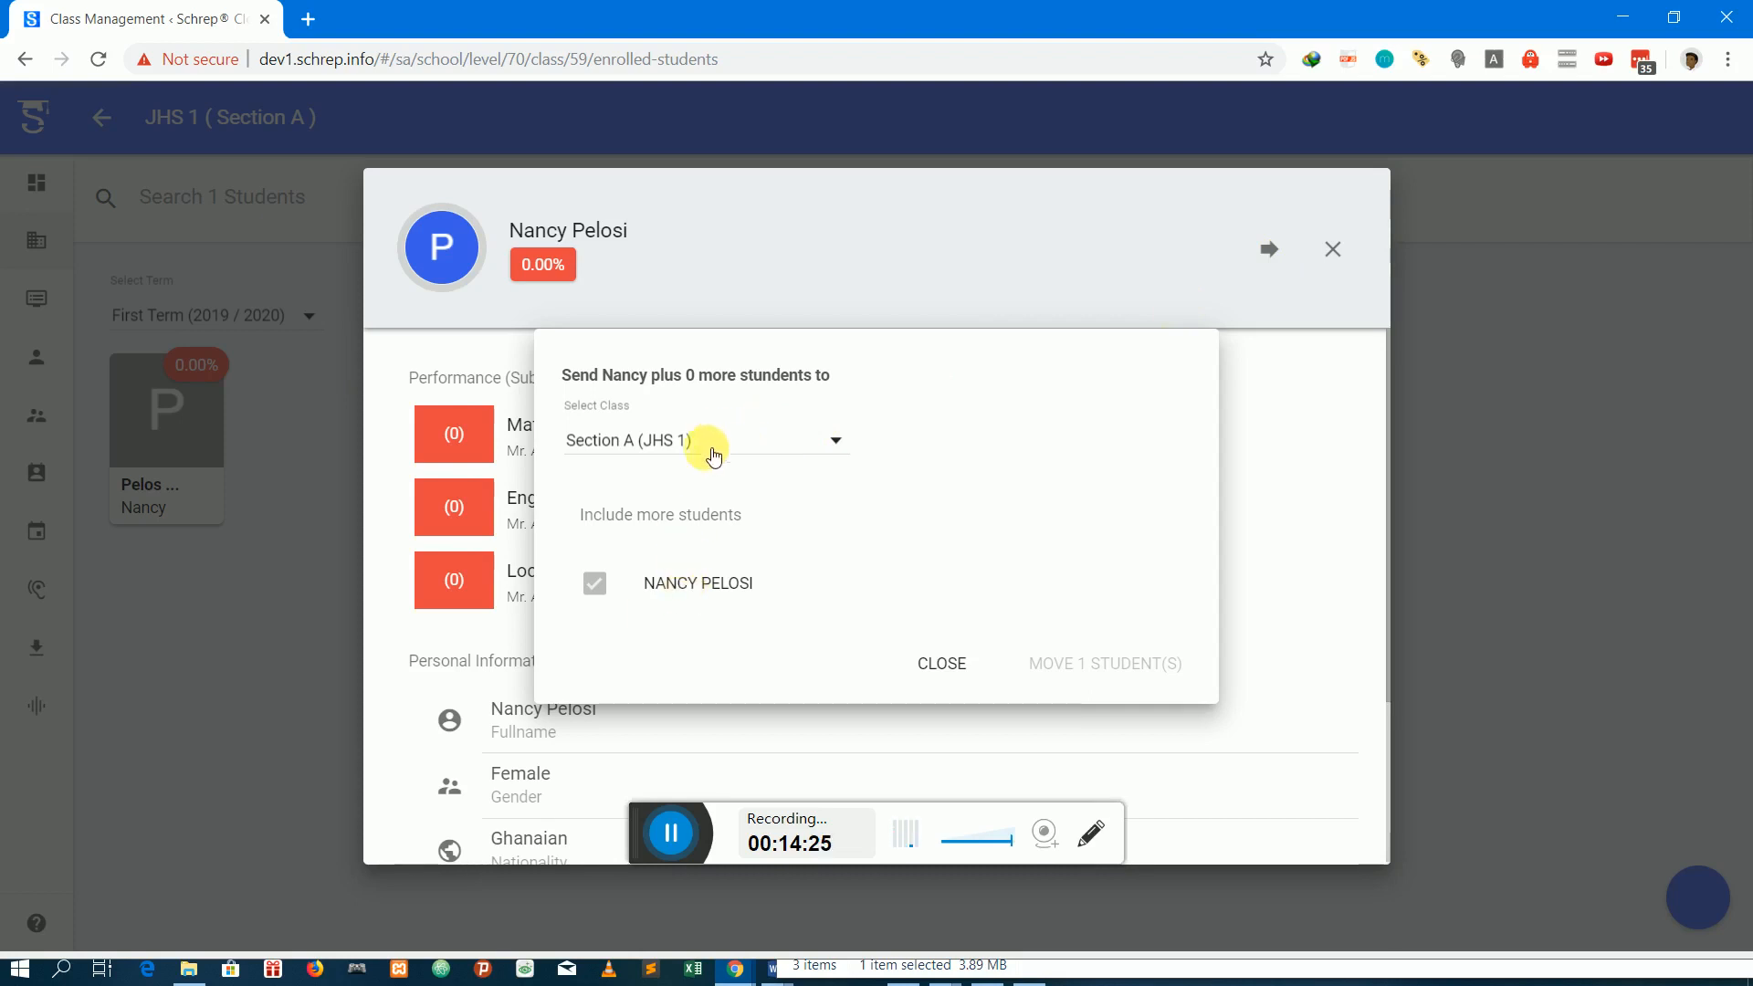
left_click(657, 442)
scroll(664, 472, "down", 2)
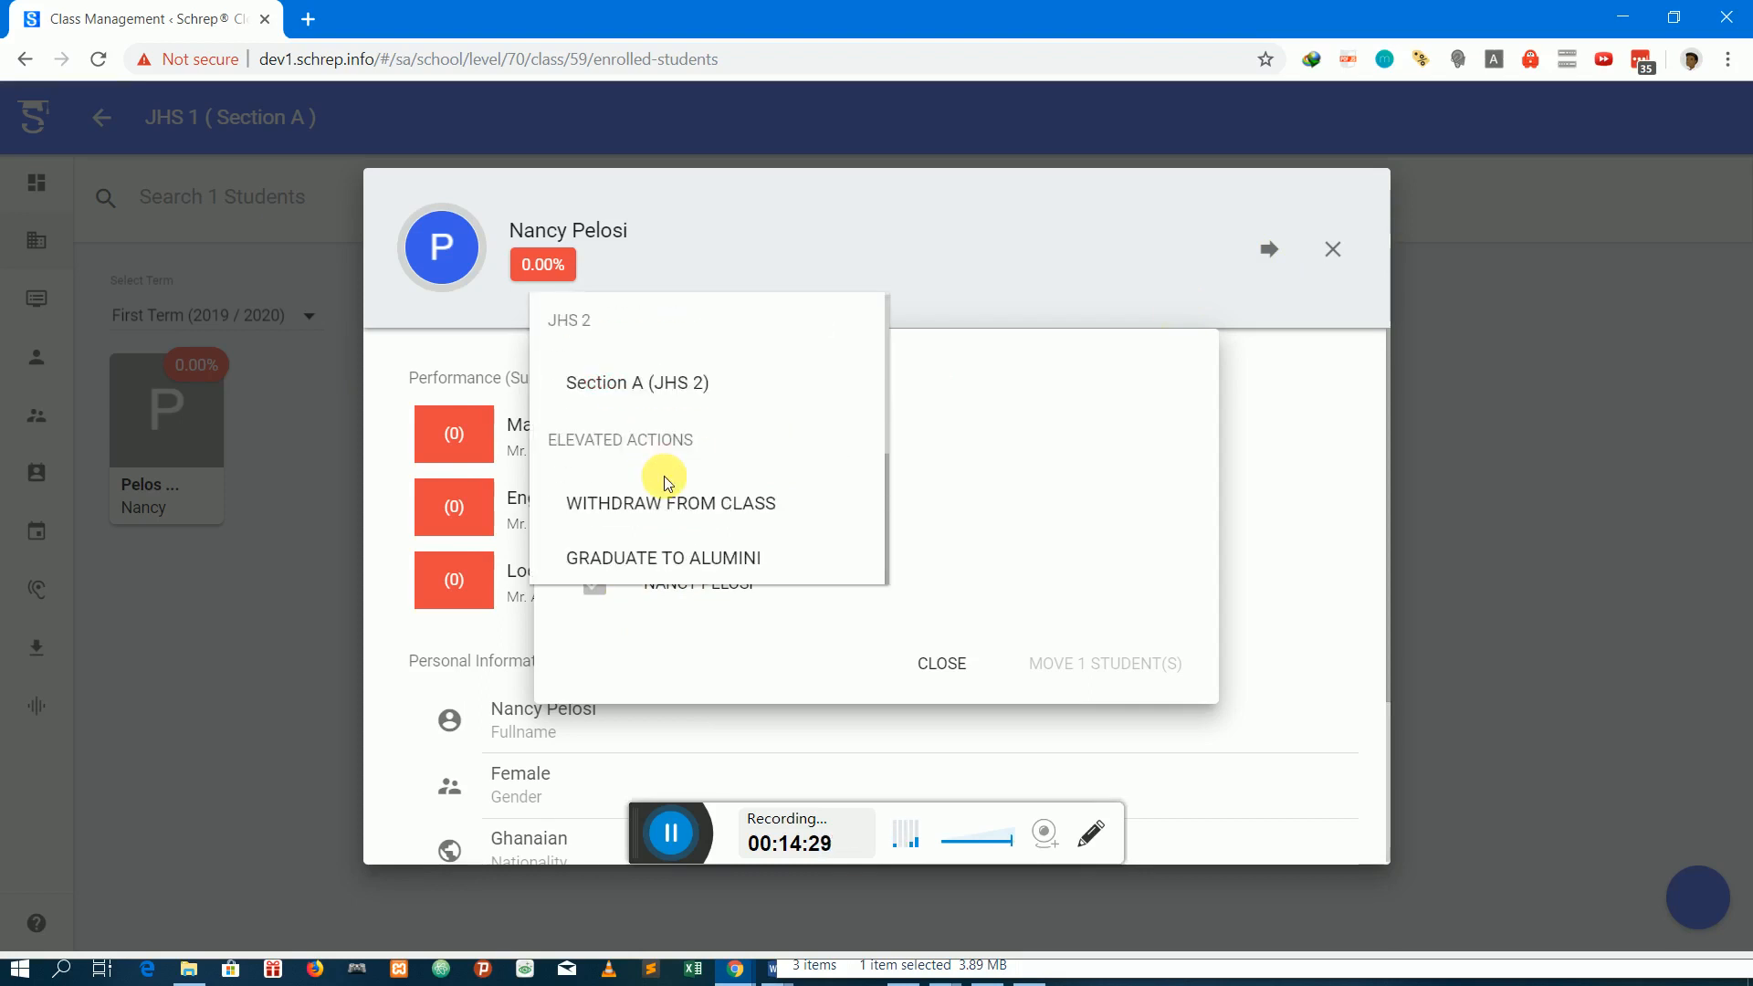
left_click(678, 560)
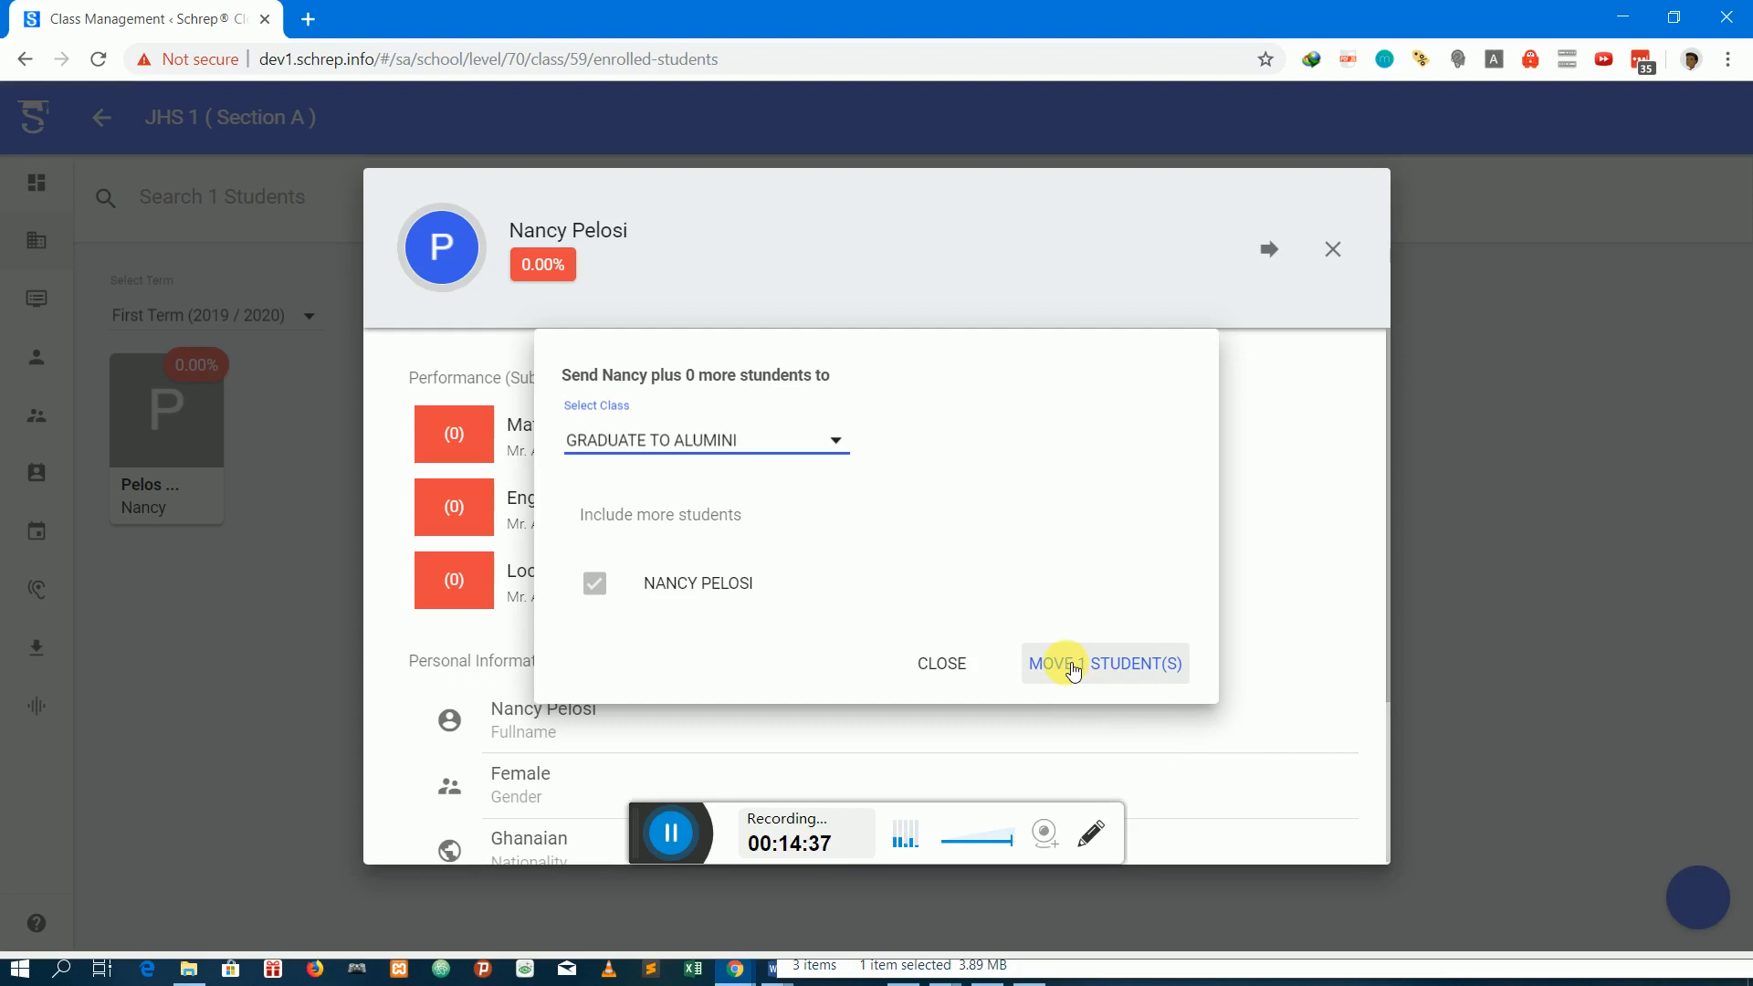
left_click(1132, 672)
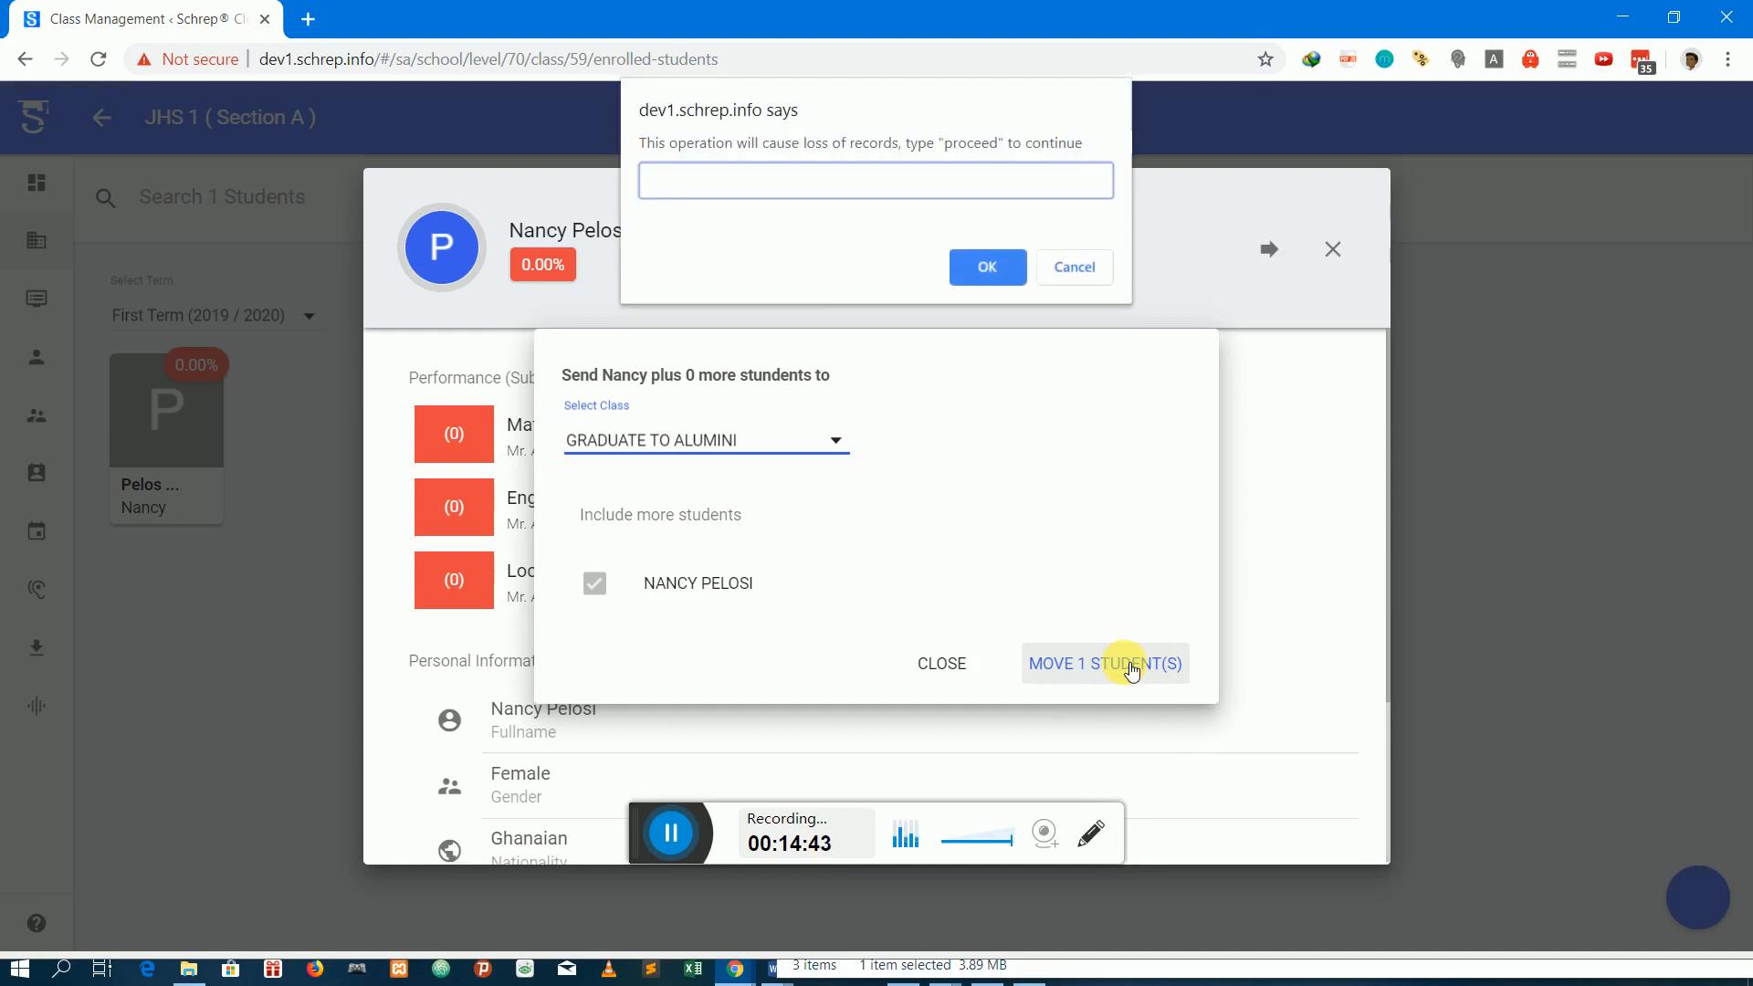
type("proceed")
left_click(1005, 276)
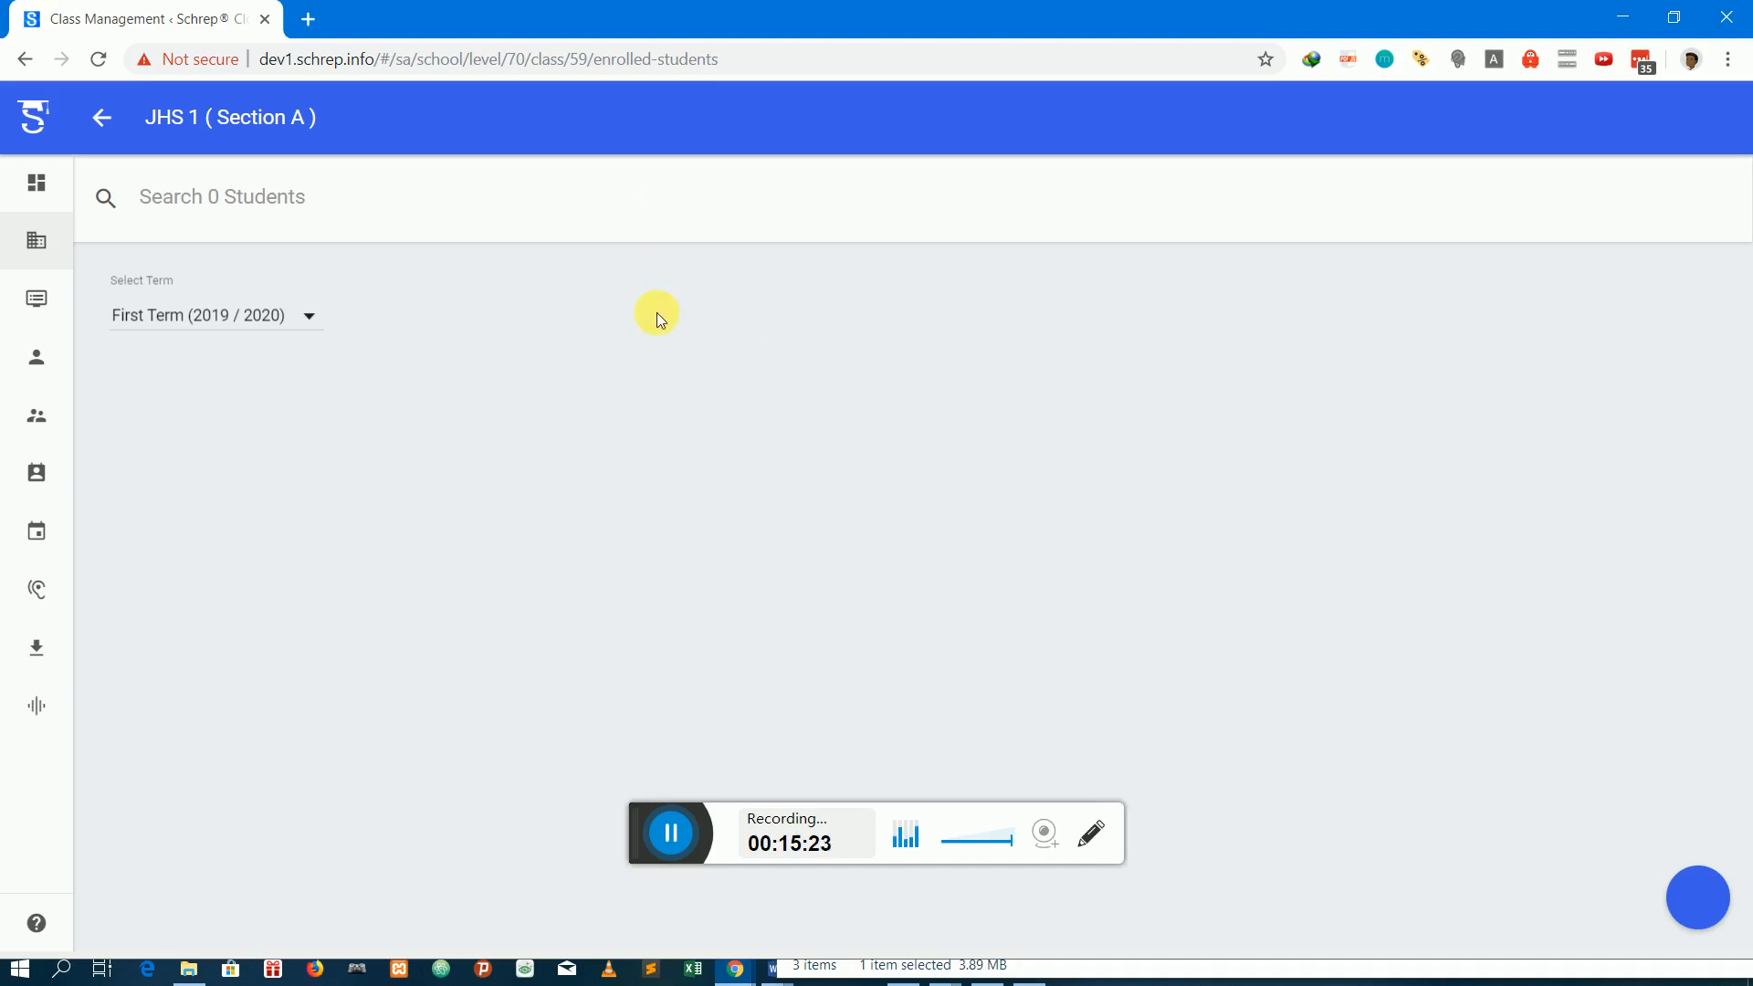
Return to the class levels and open the enrolled students of Section A under JHS 2
left_click(106, 137)
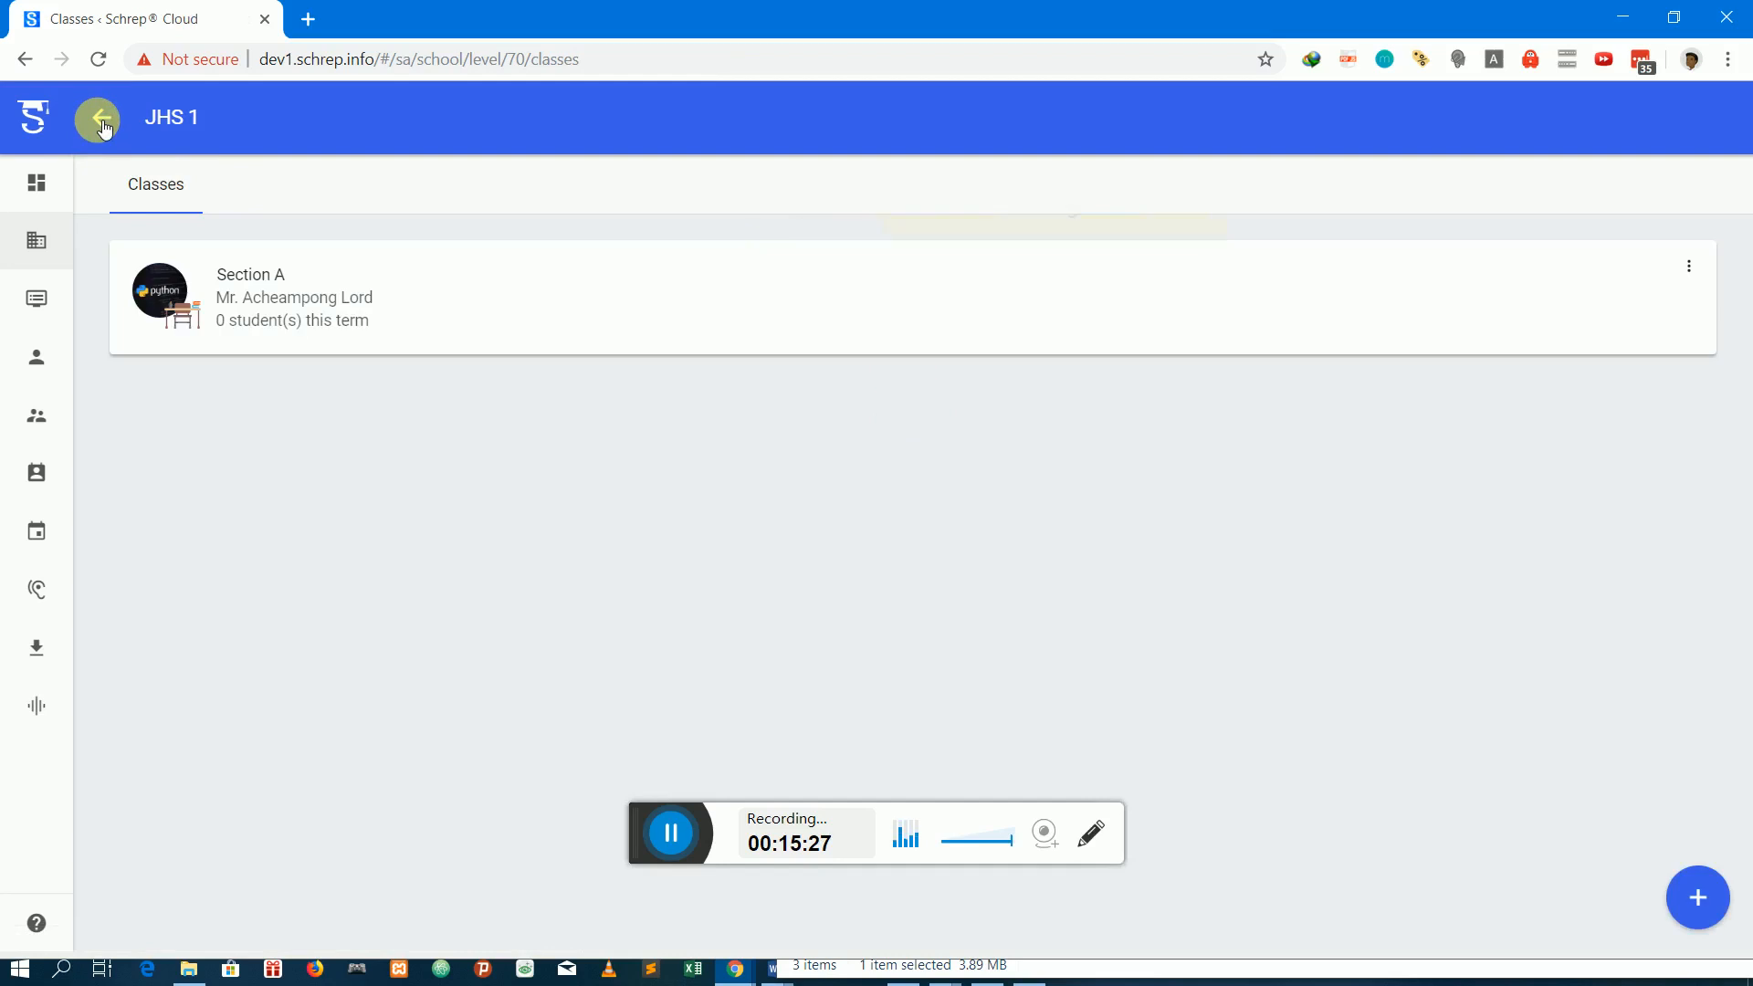
left_click(102, 125)
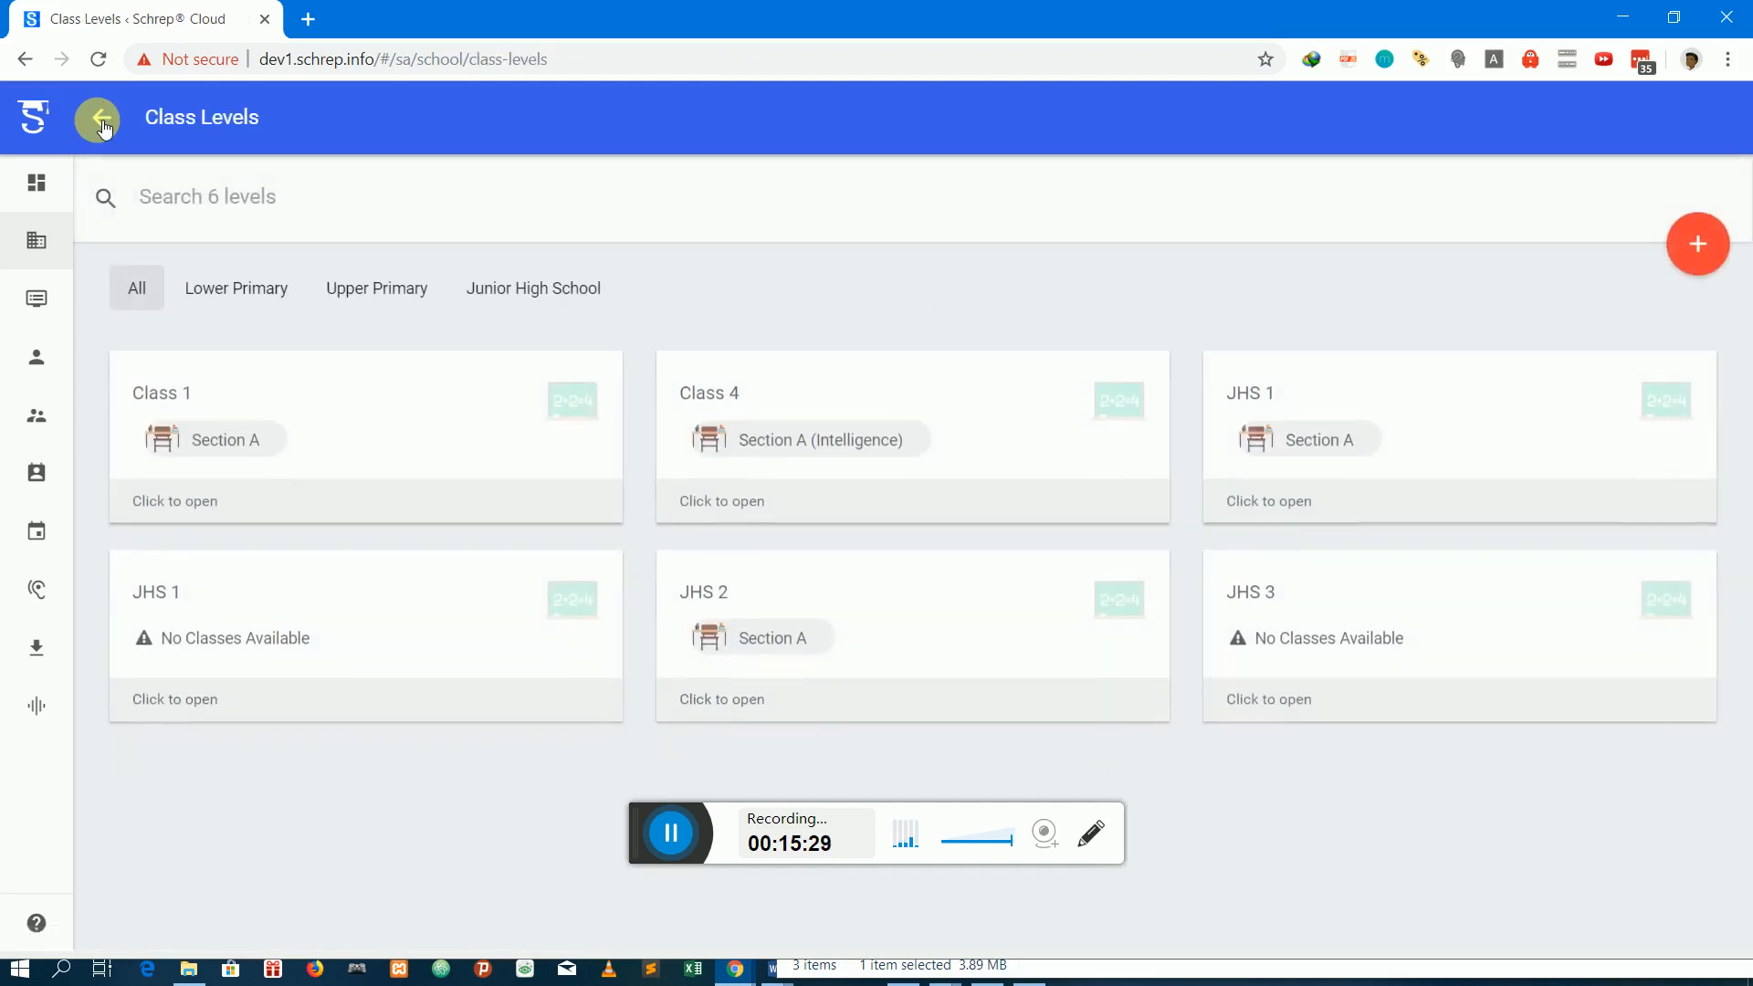
left_click(763, 630)
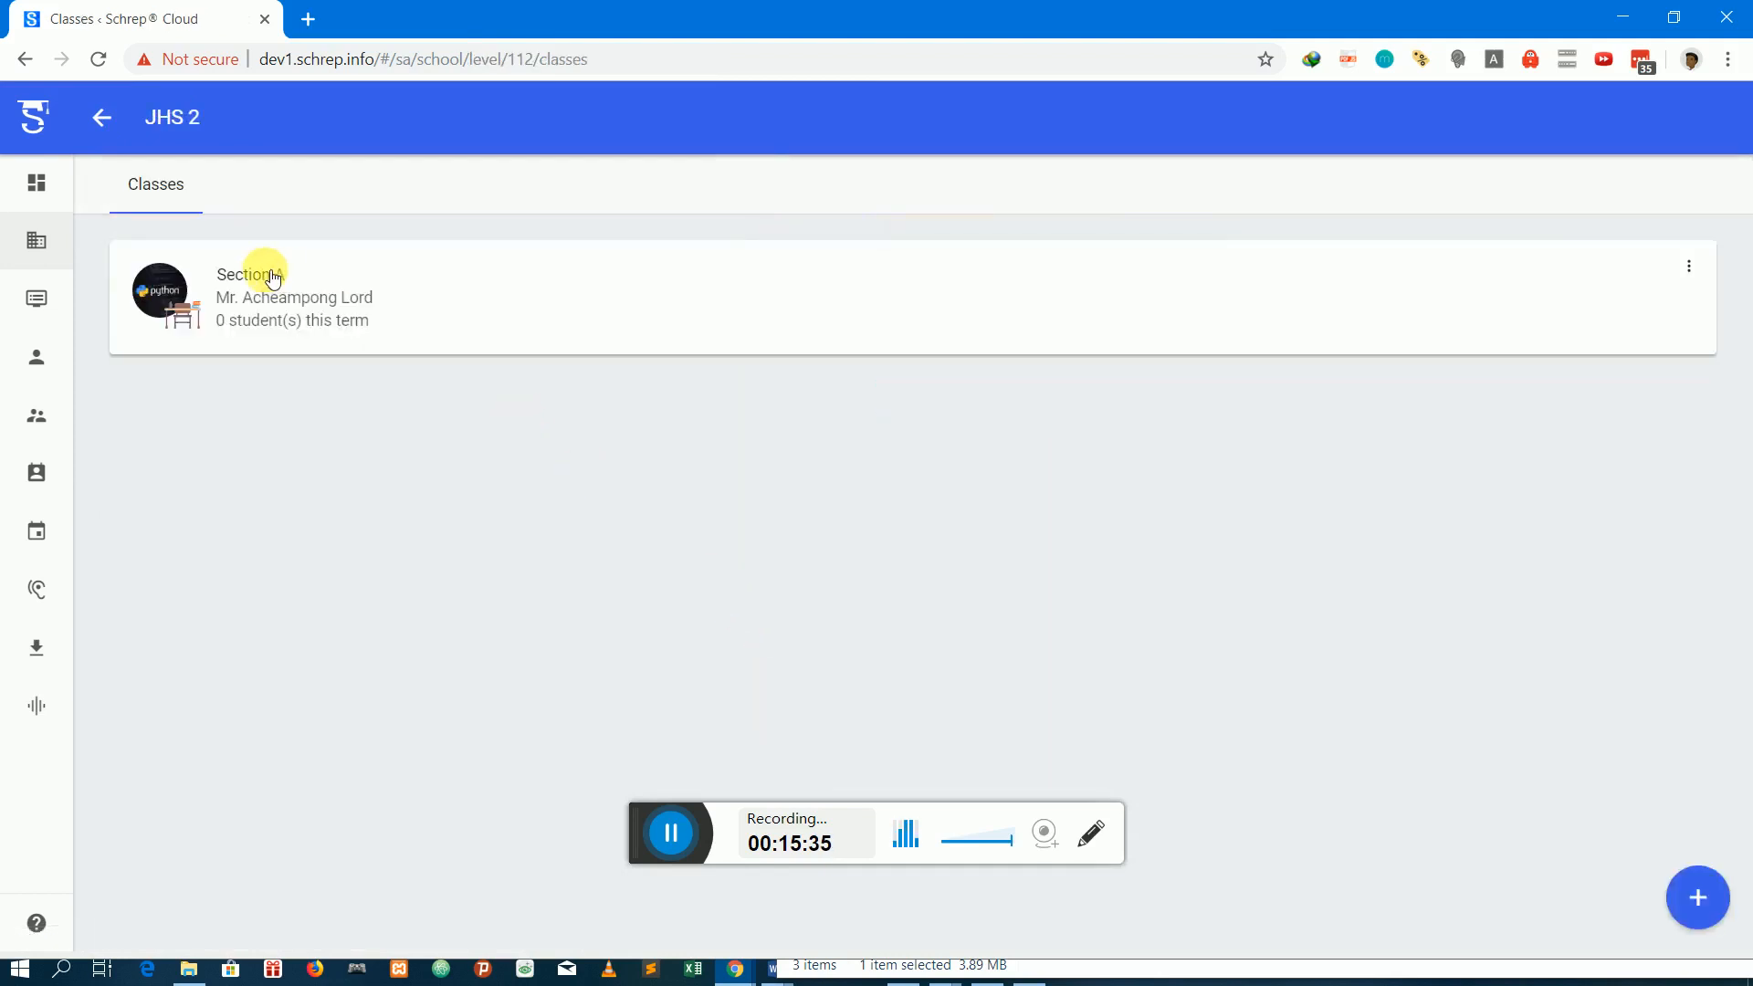
left_click(260, 277)
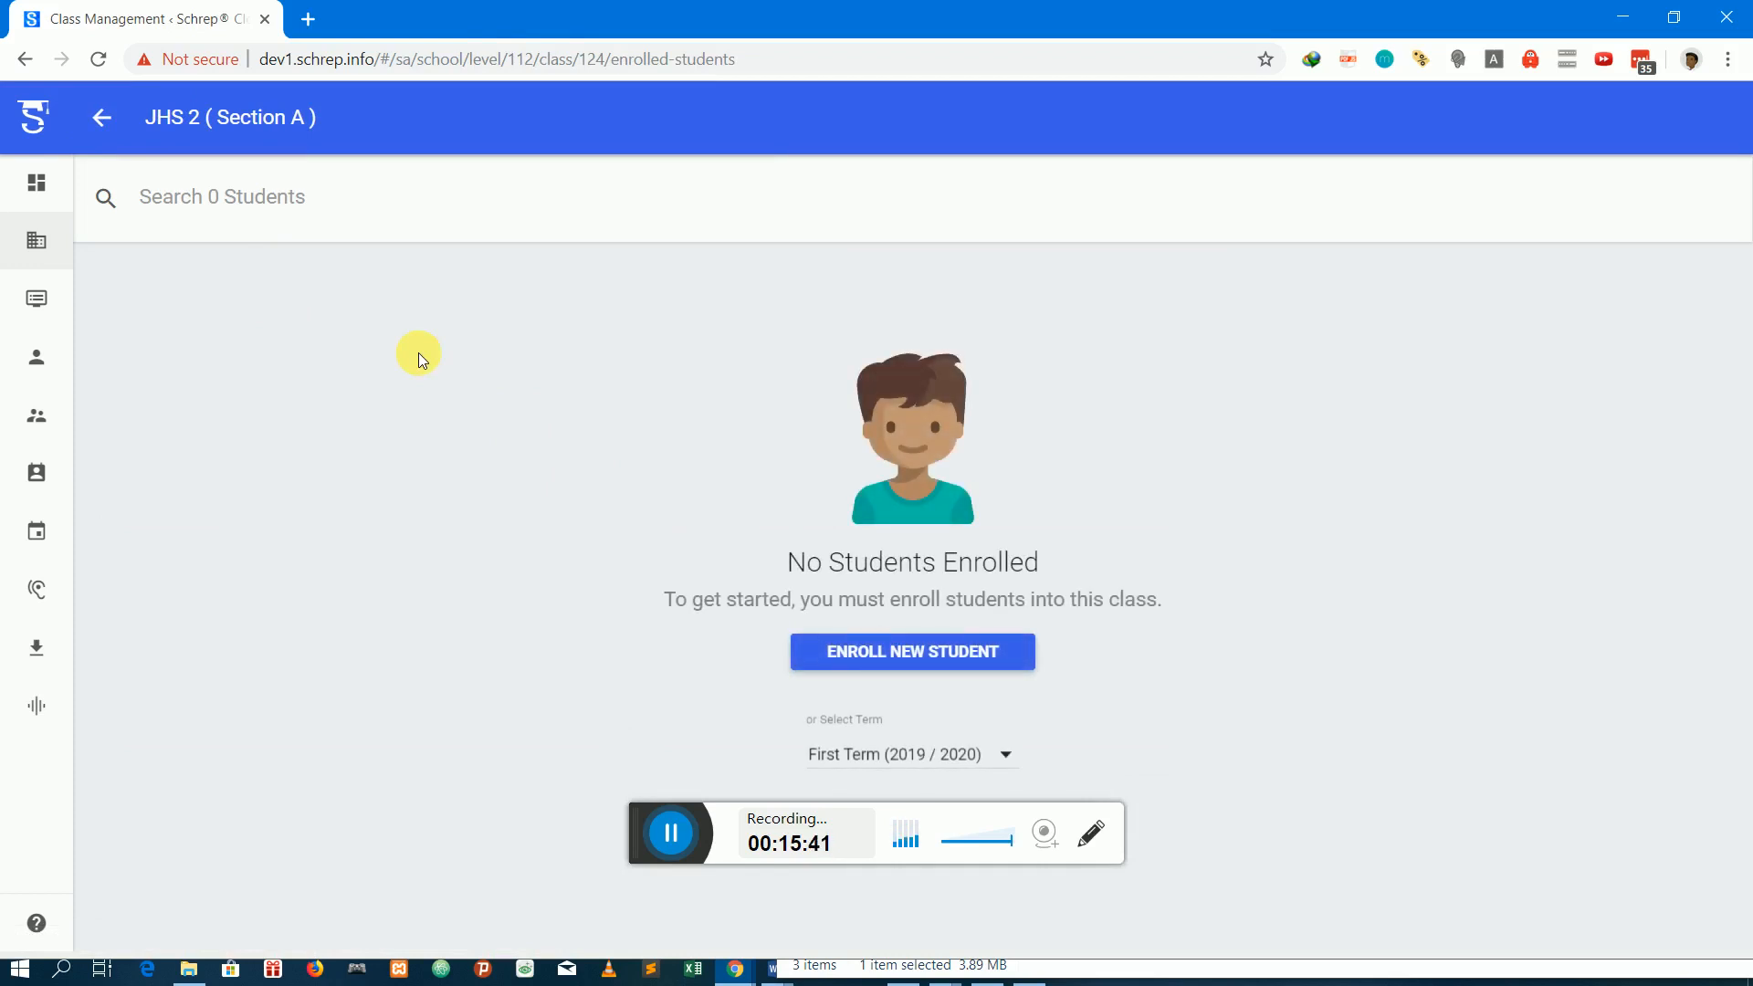
Go back to the class levels and open Section A under Class 1
left_click(106, 117)
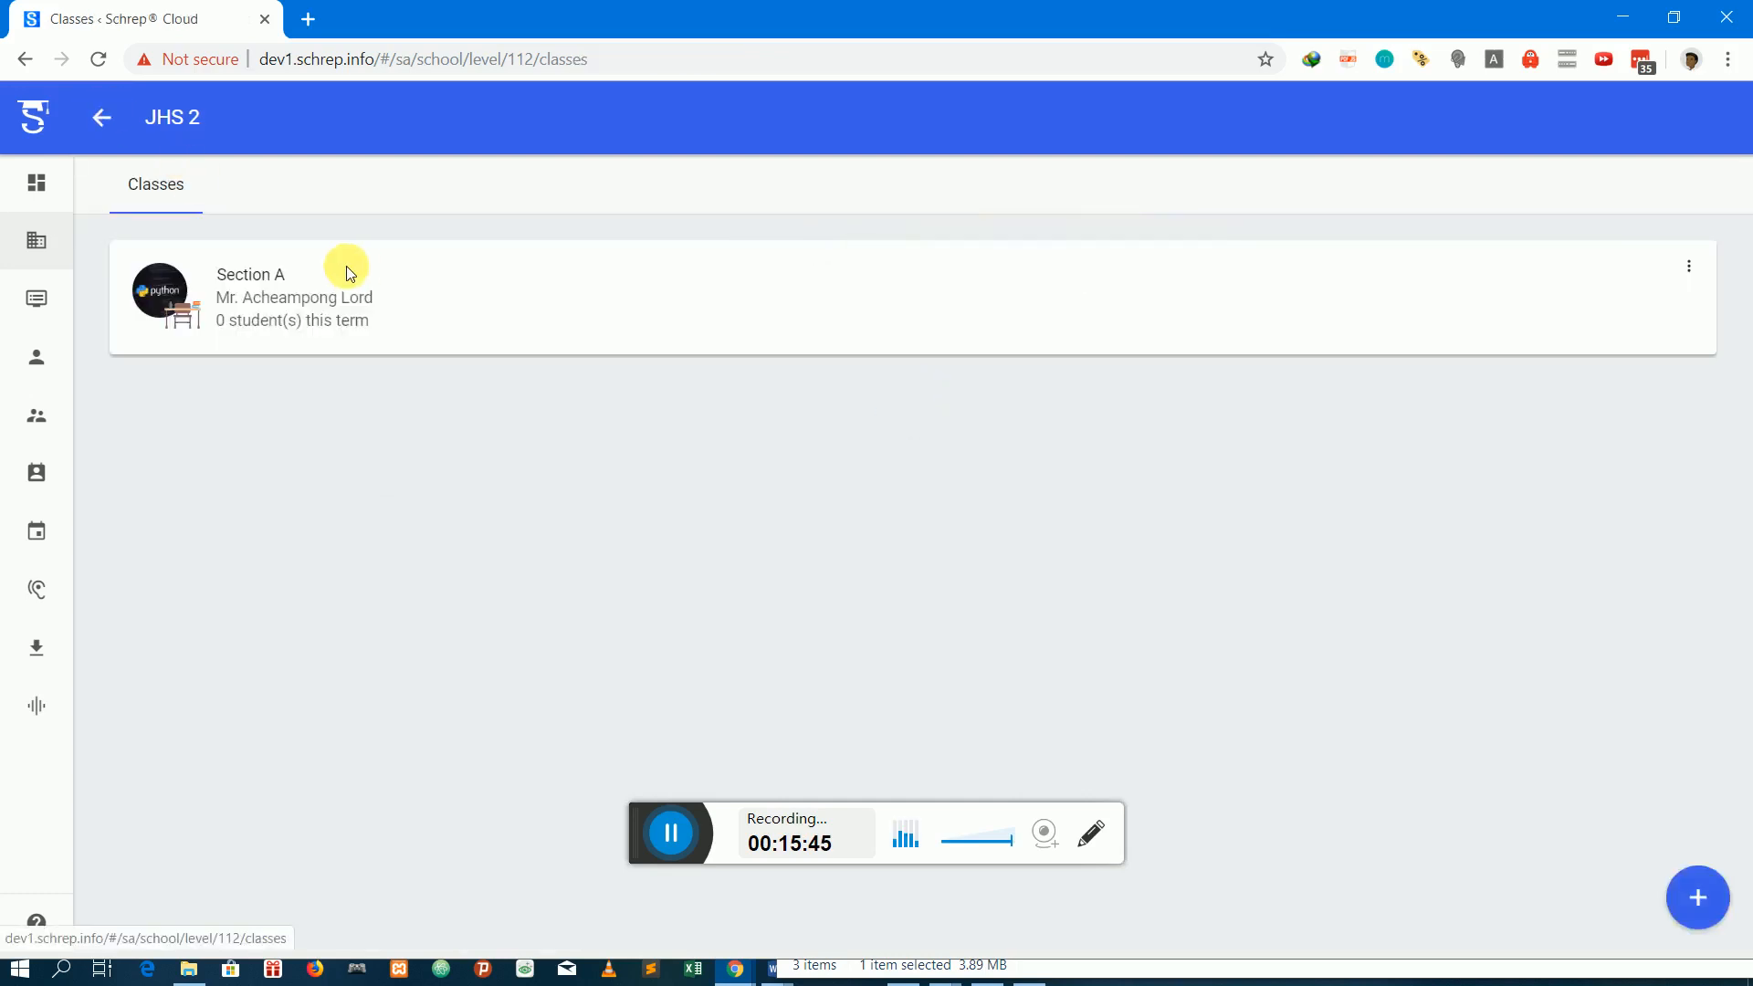
left_click(115, 136)
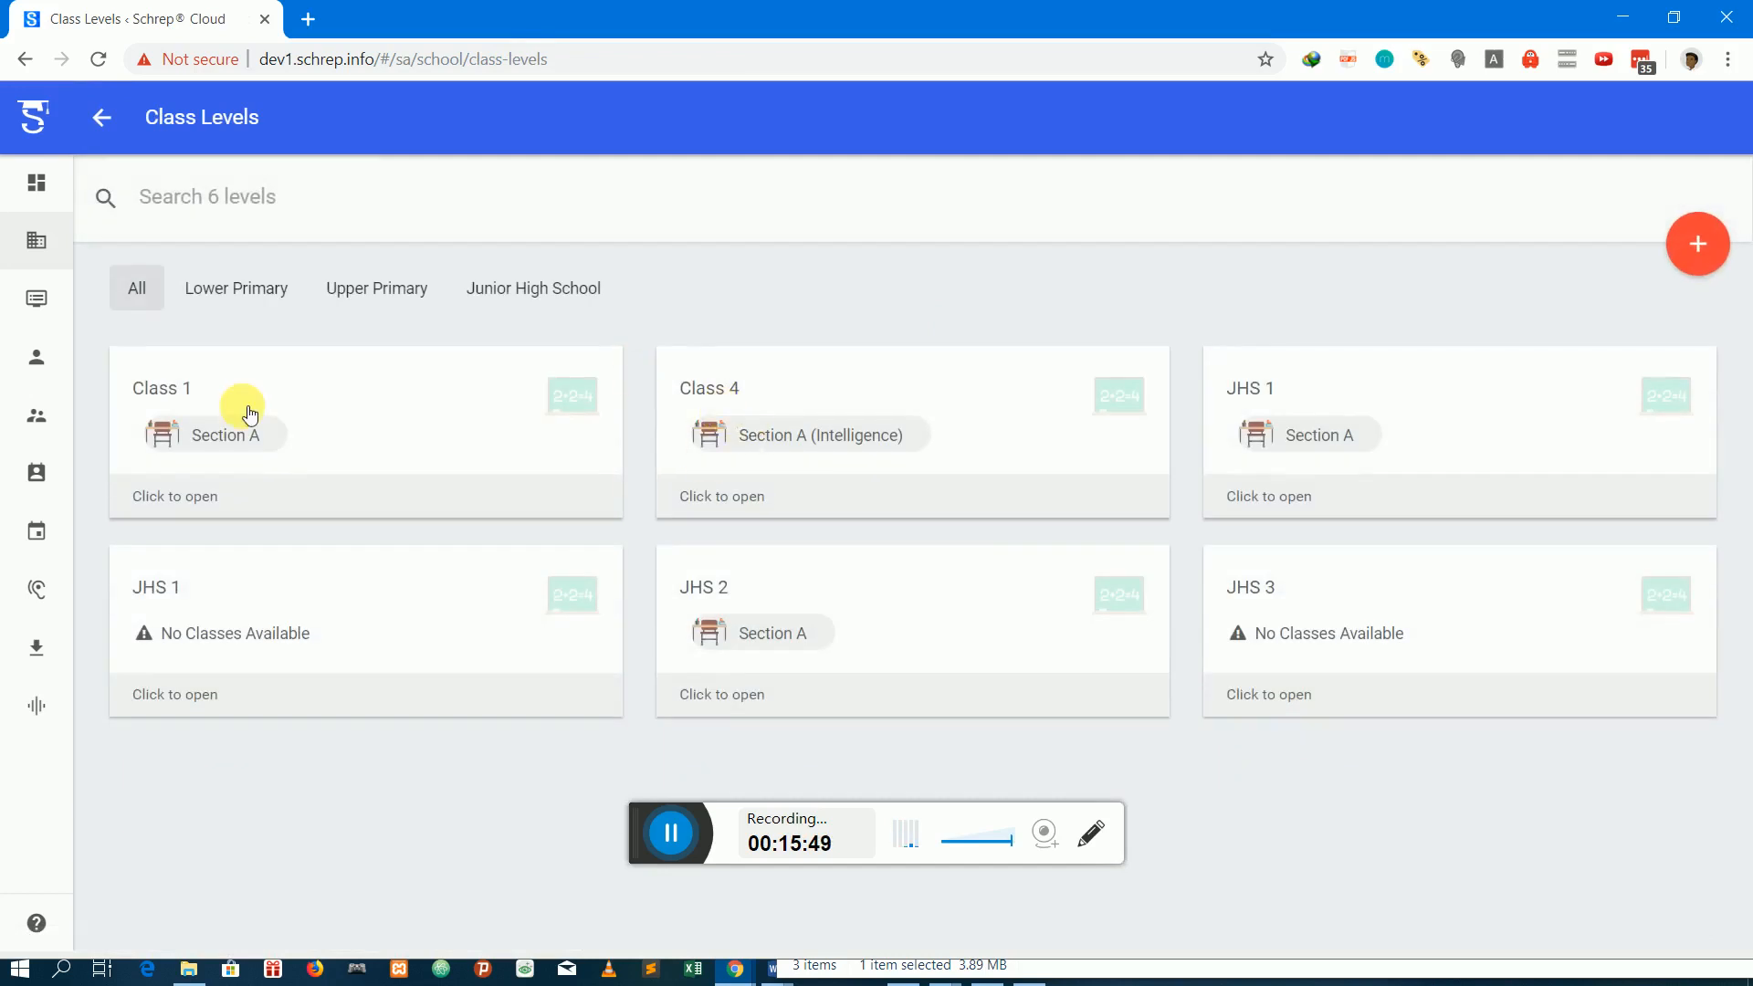
left_click(250, 414)
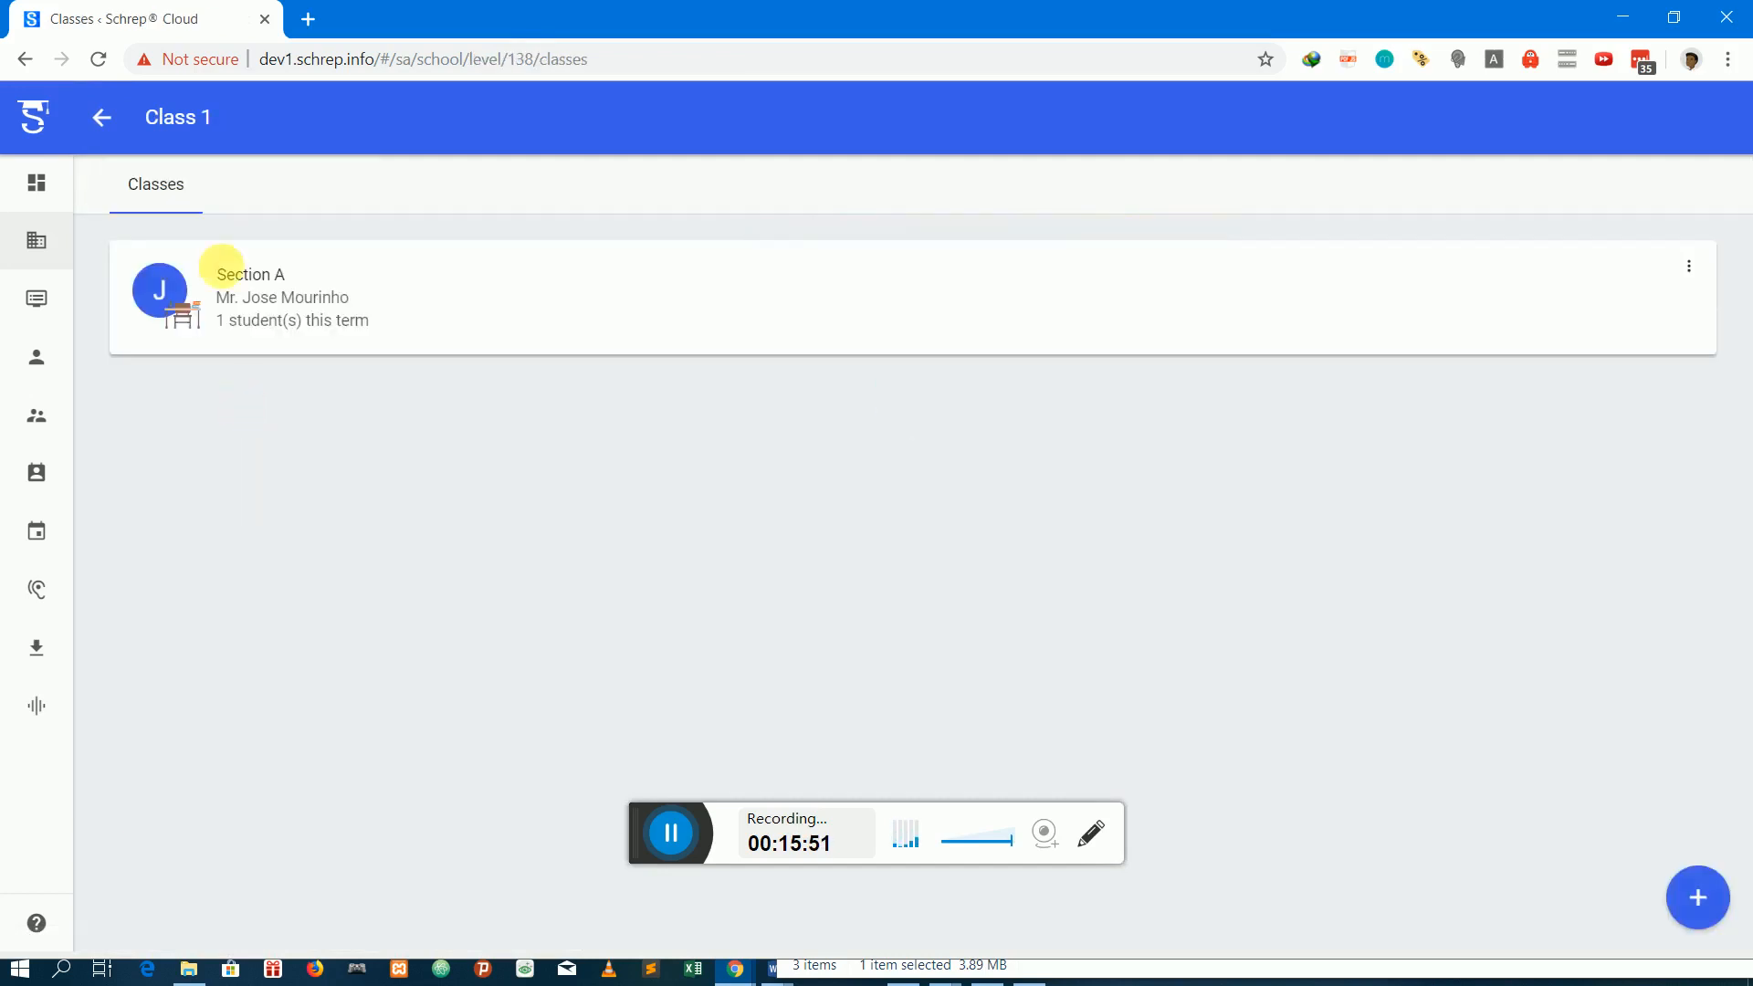
left_click(262, 278)
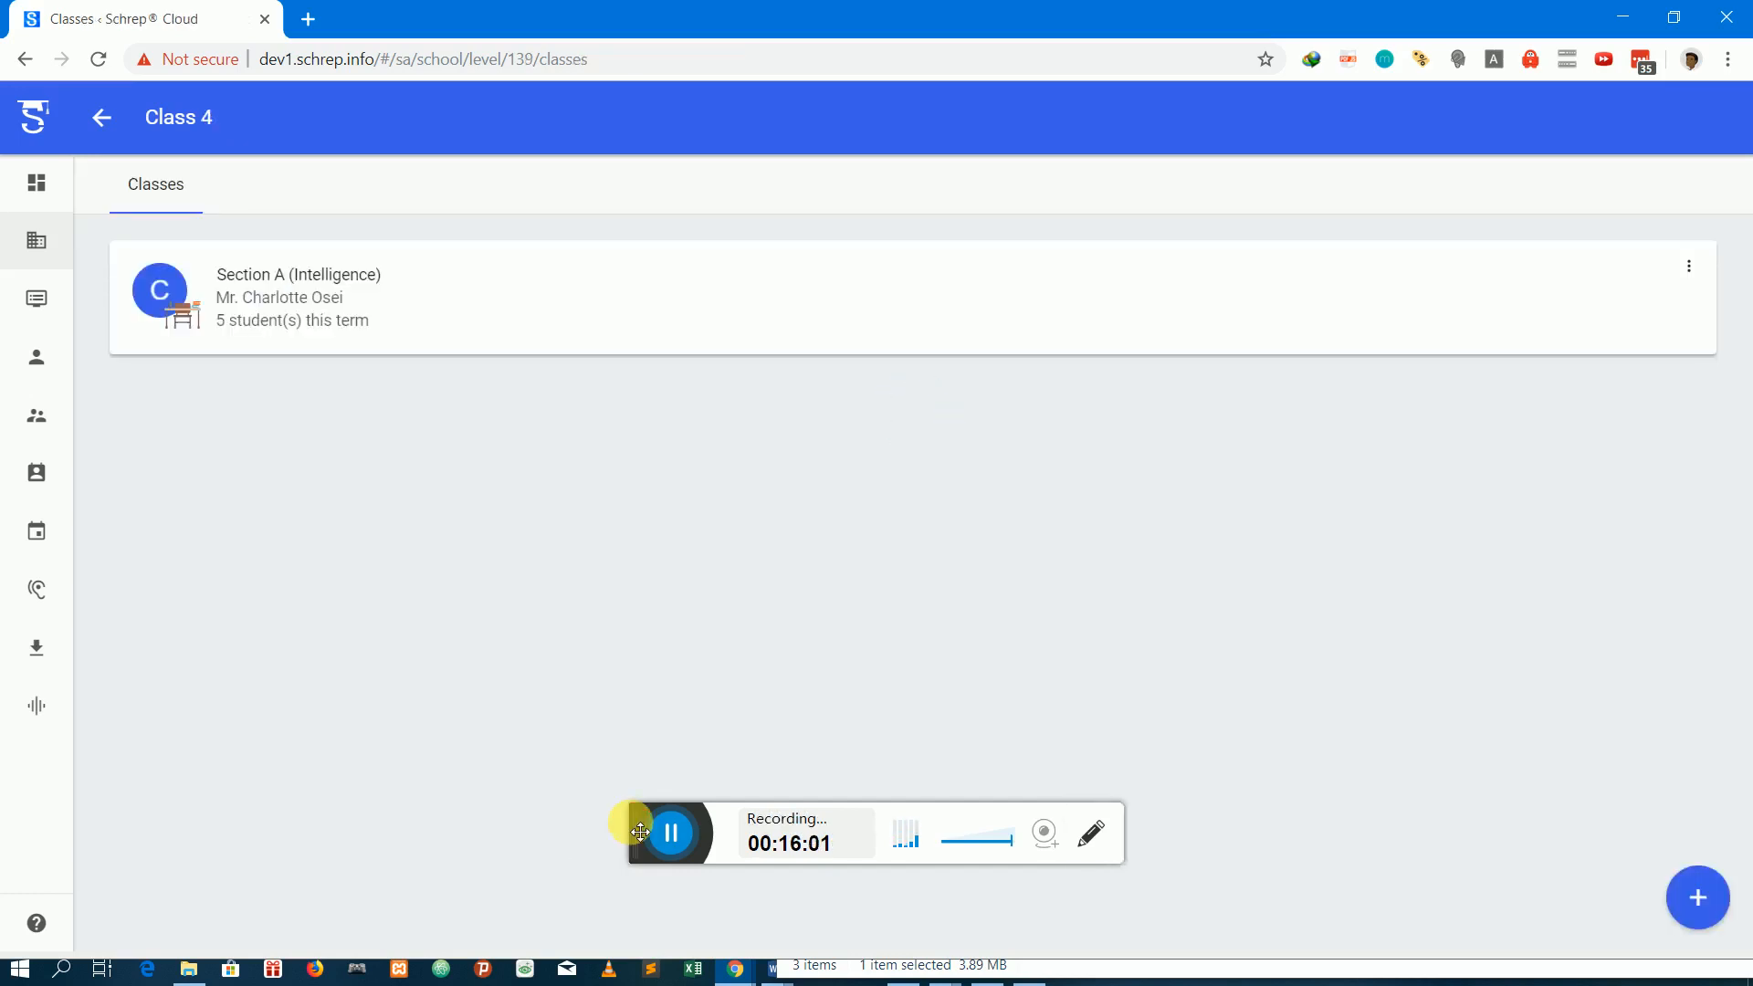
Open the enrolled students of Class 4 Section A (Intelligence) and bring up the list for registering students in this class
left_click(314, 278)
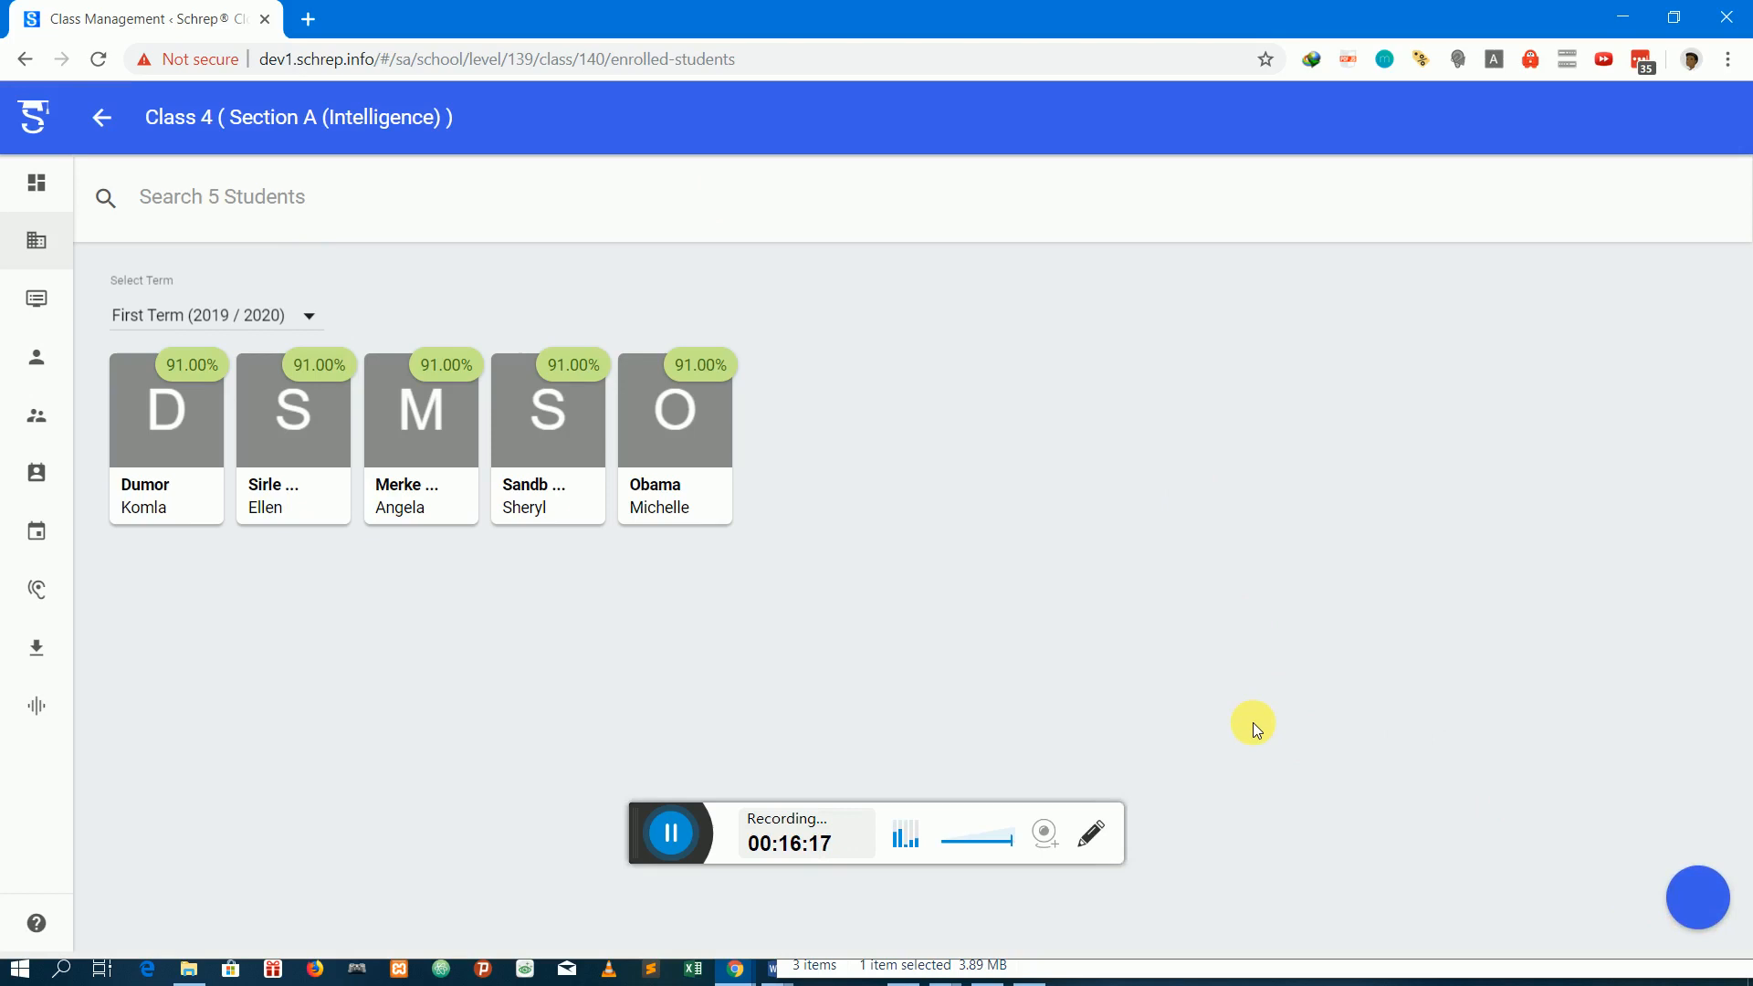
left_click(1696, 891)
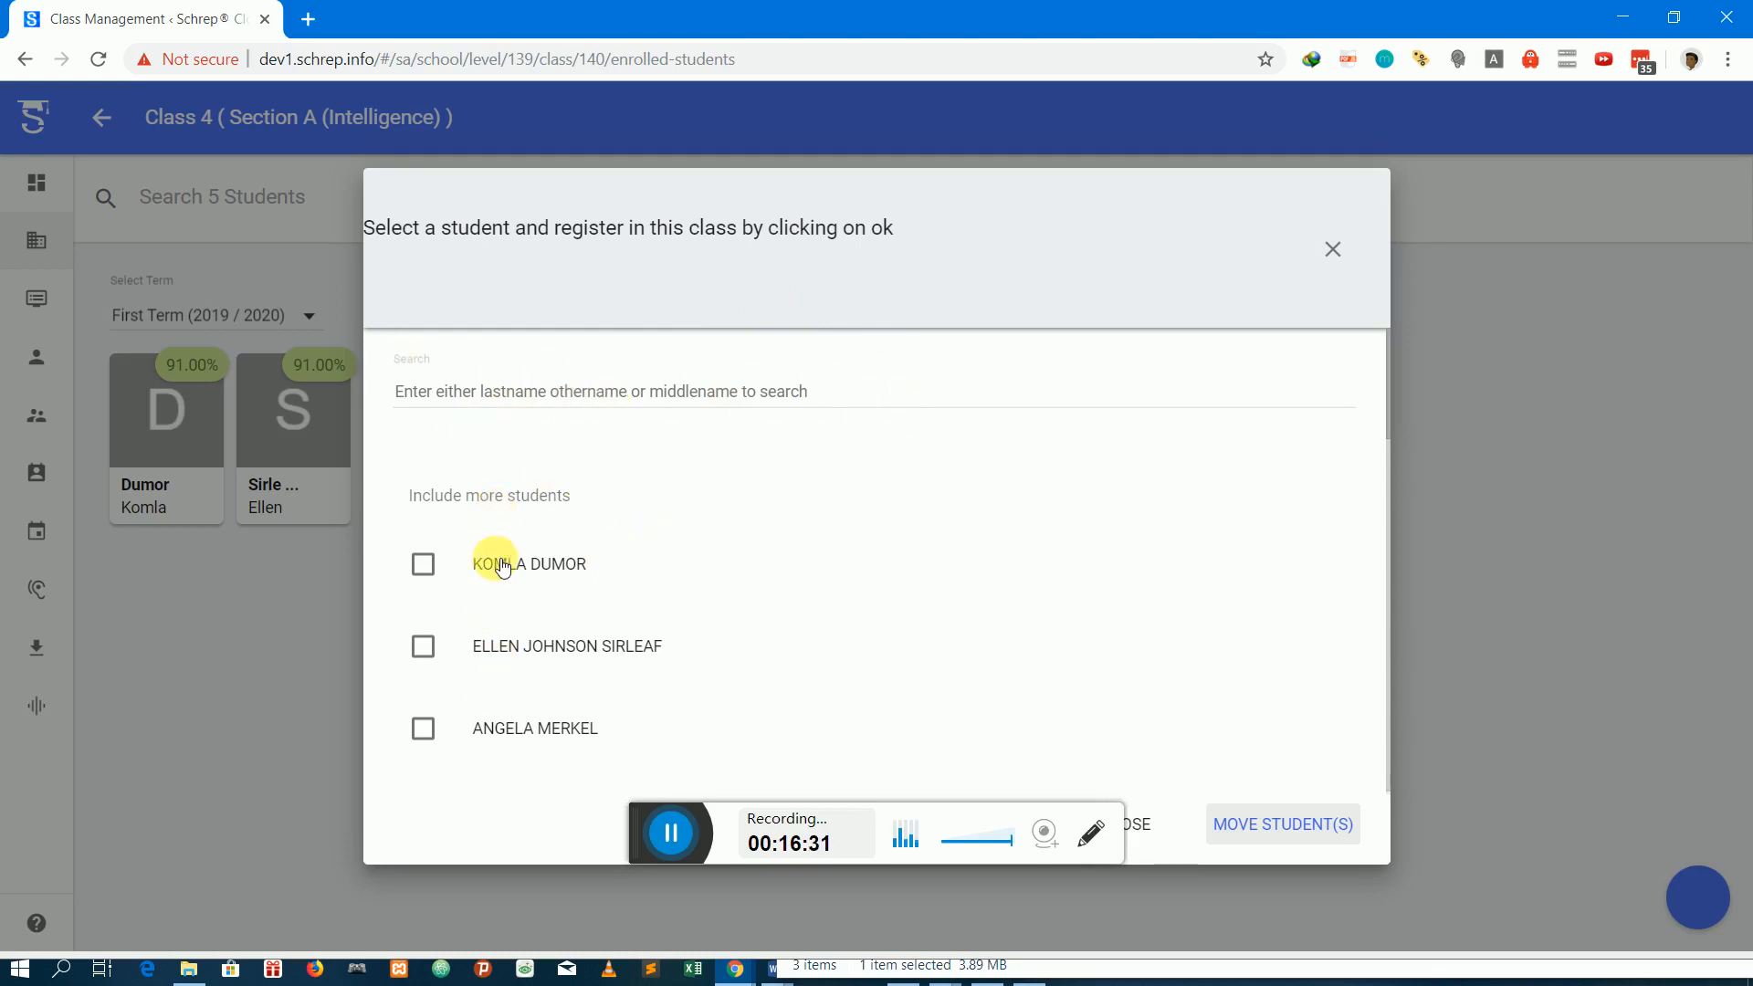
scroll(501, 564, "down", 5)
scroll(501, 563, "up", 6)
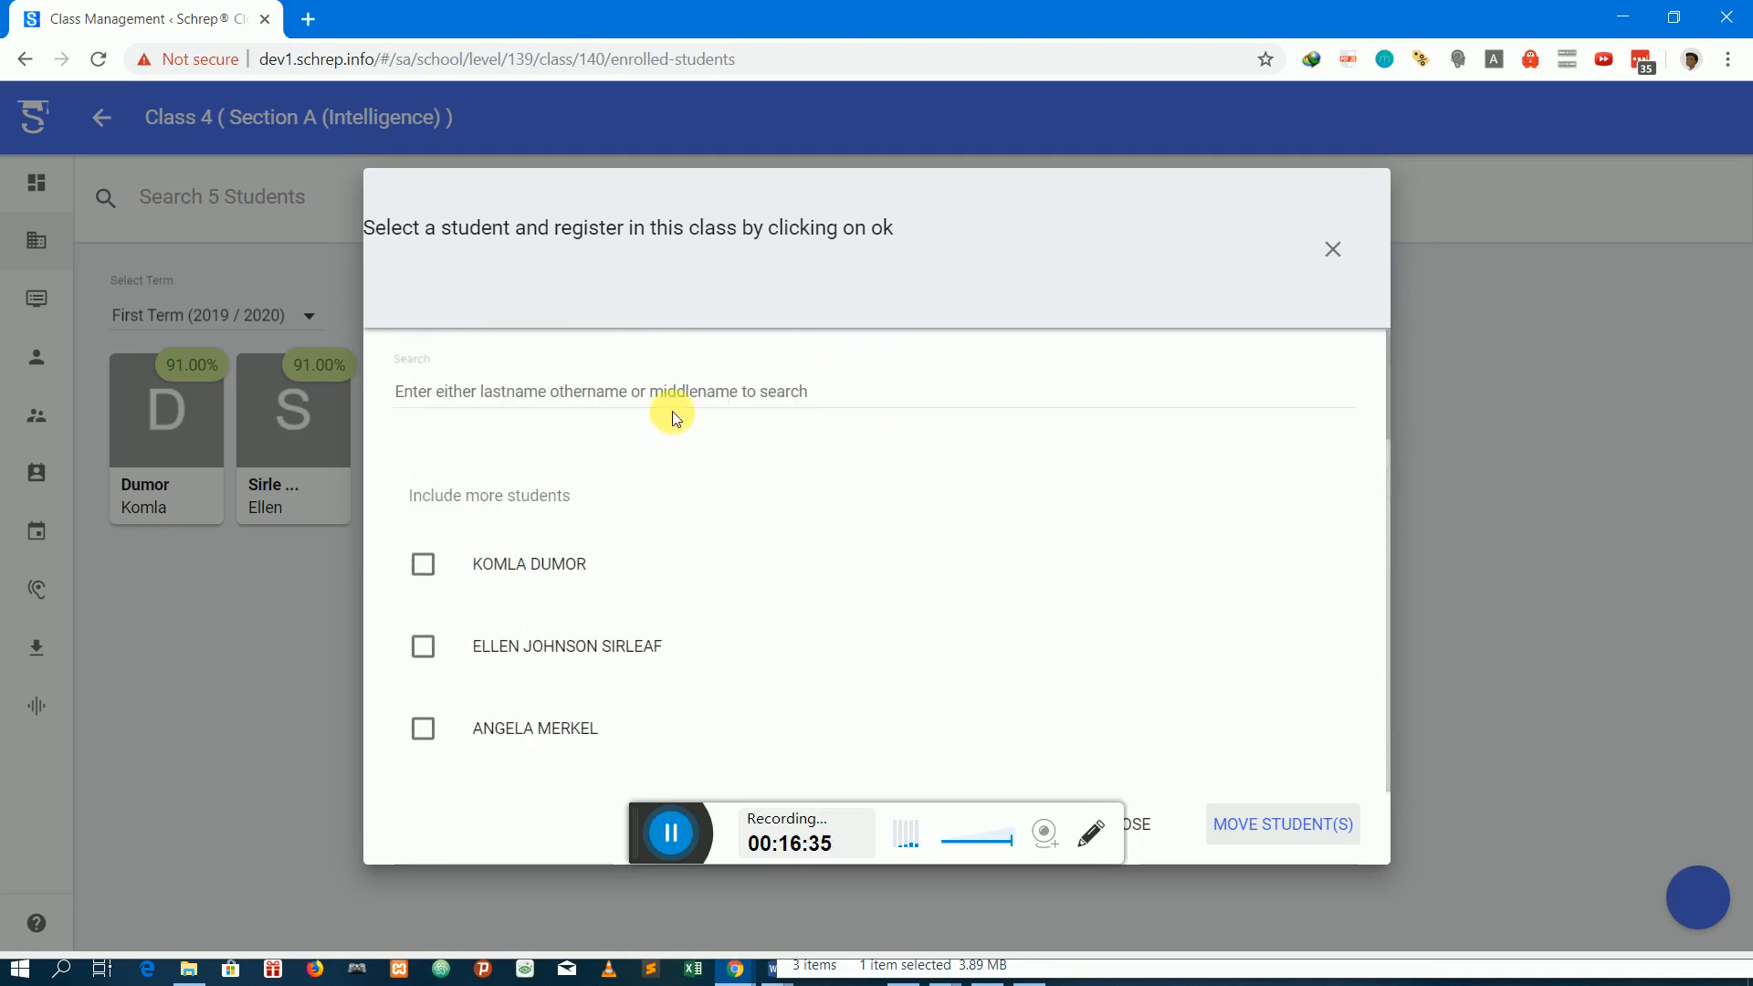
Search the registration list by the student's first name, select the matching student and register them in Class 4 Section A (Intelligence)
left_click(651, 392)
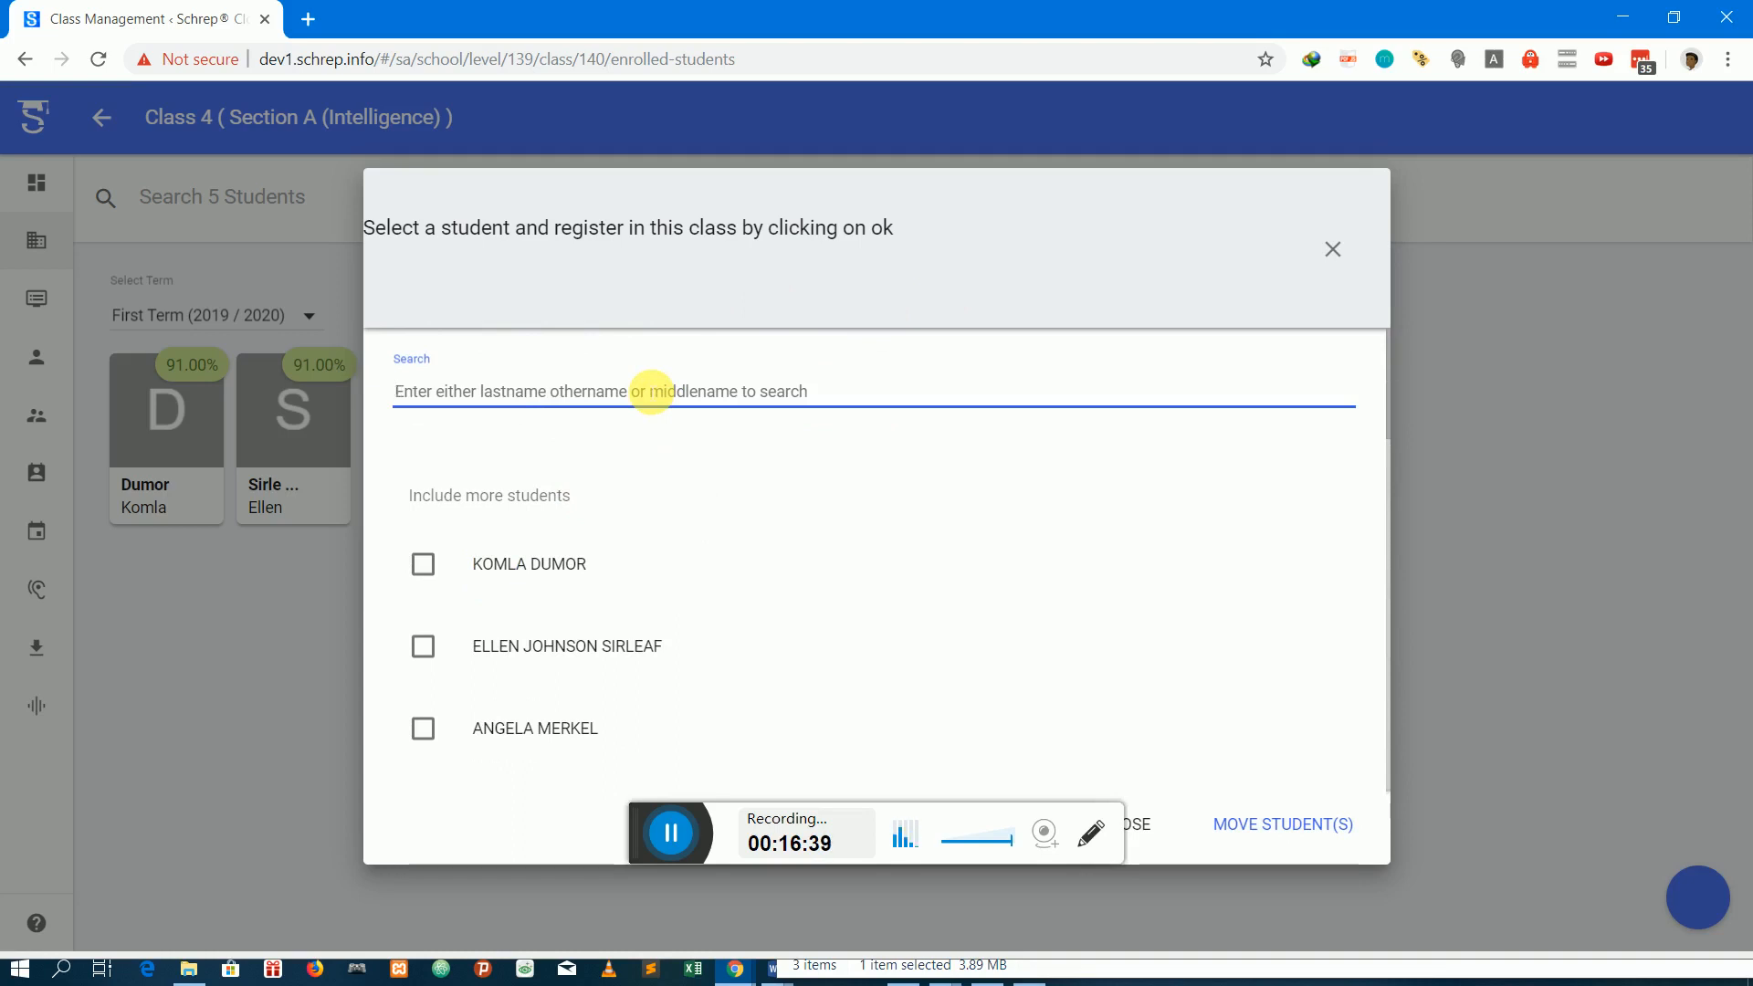
type("mart")
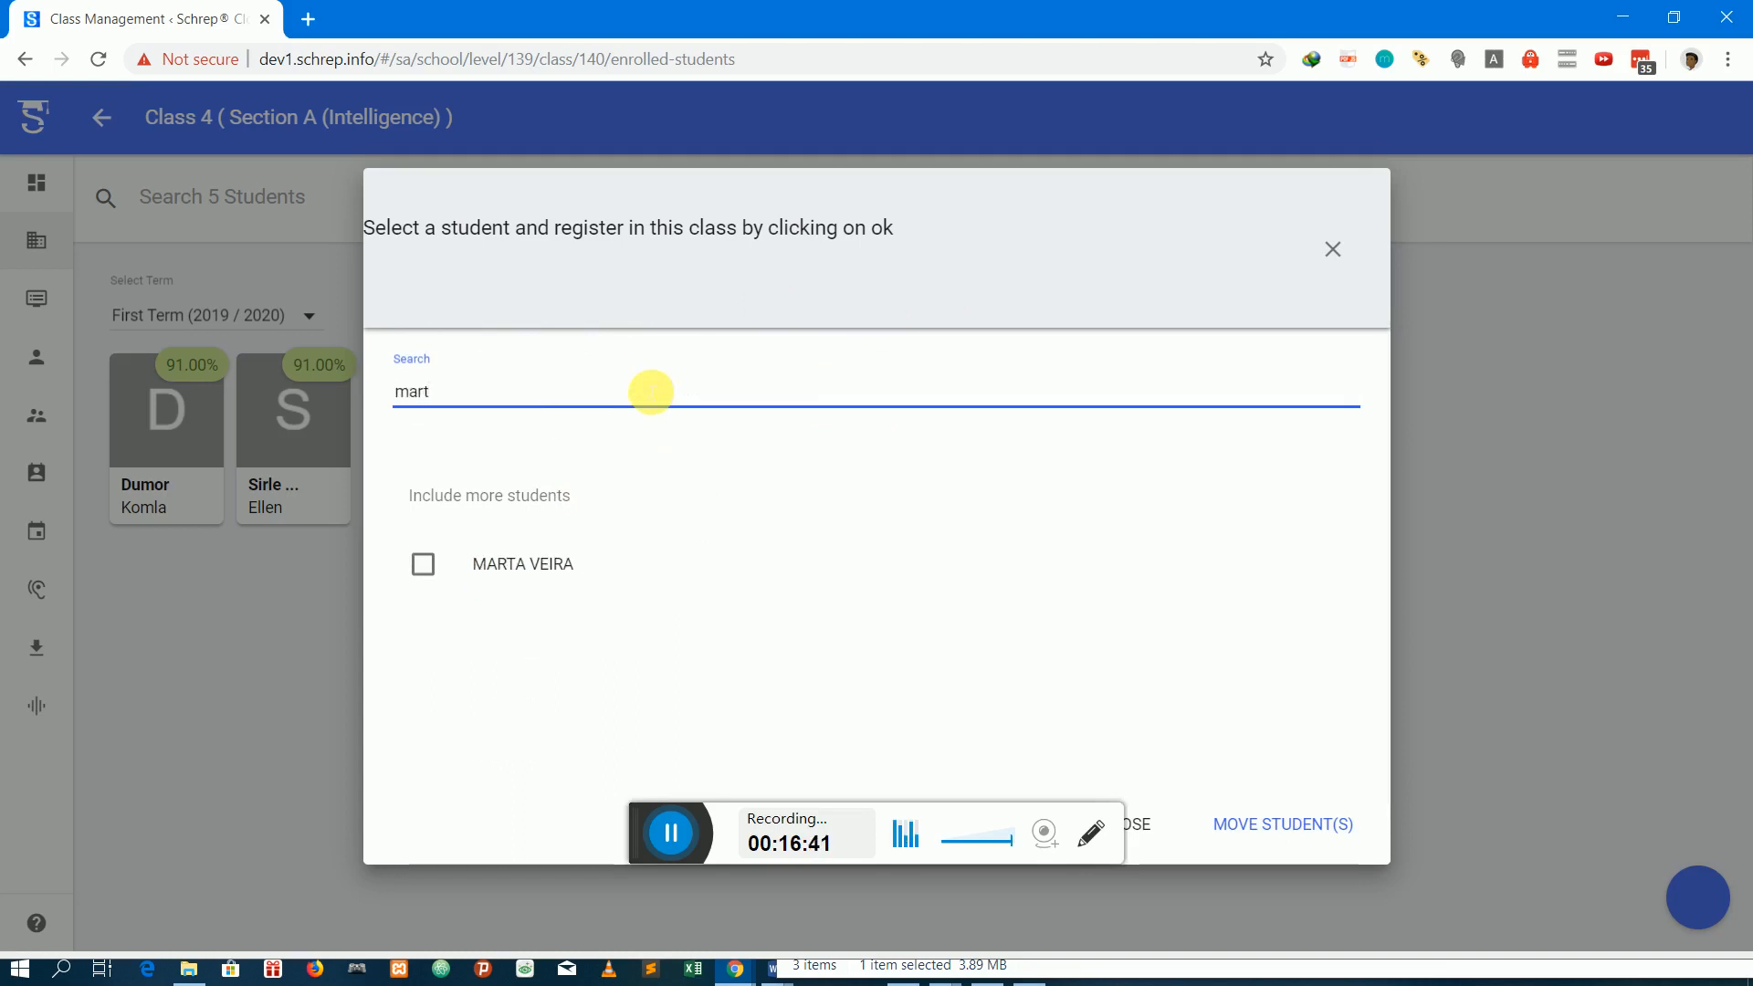
type("a")
left_click(508, 562)
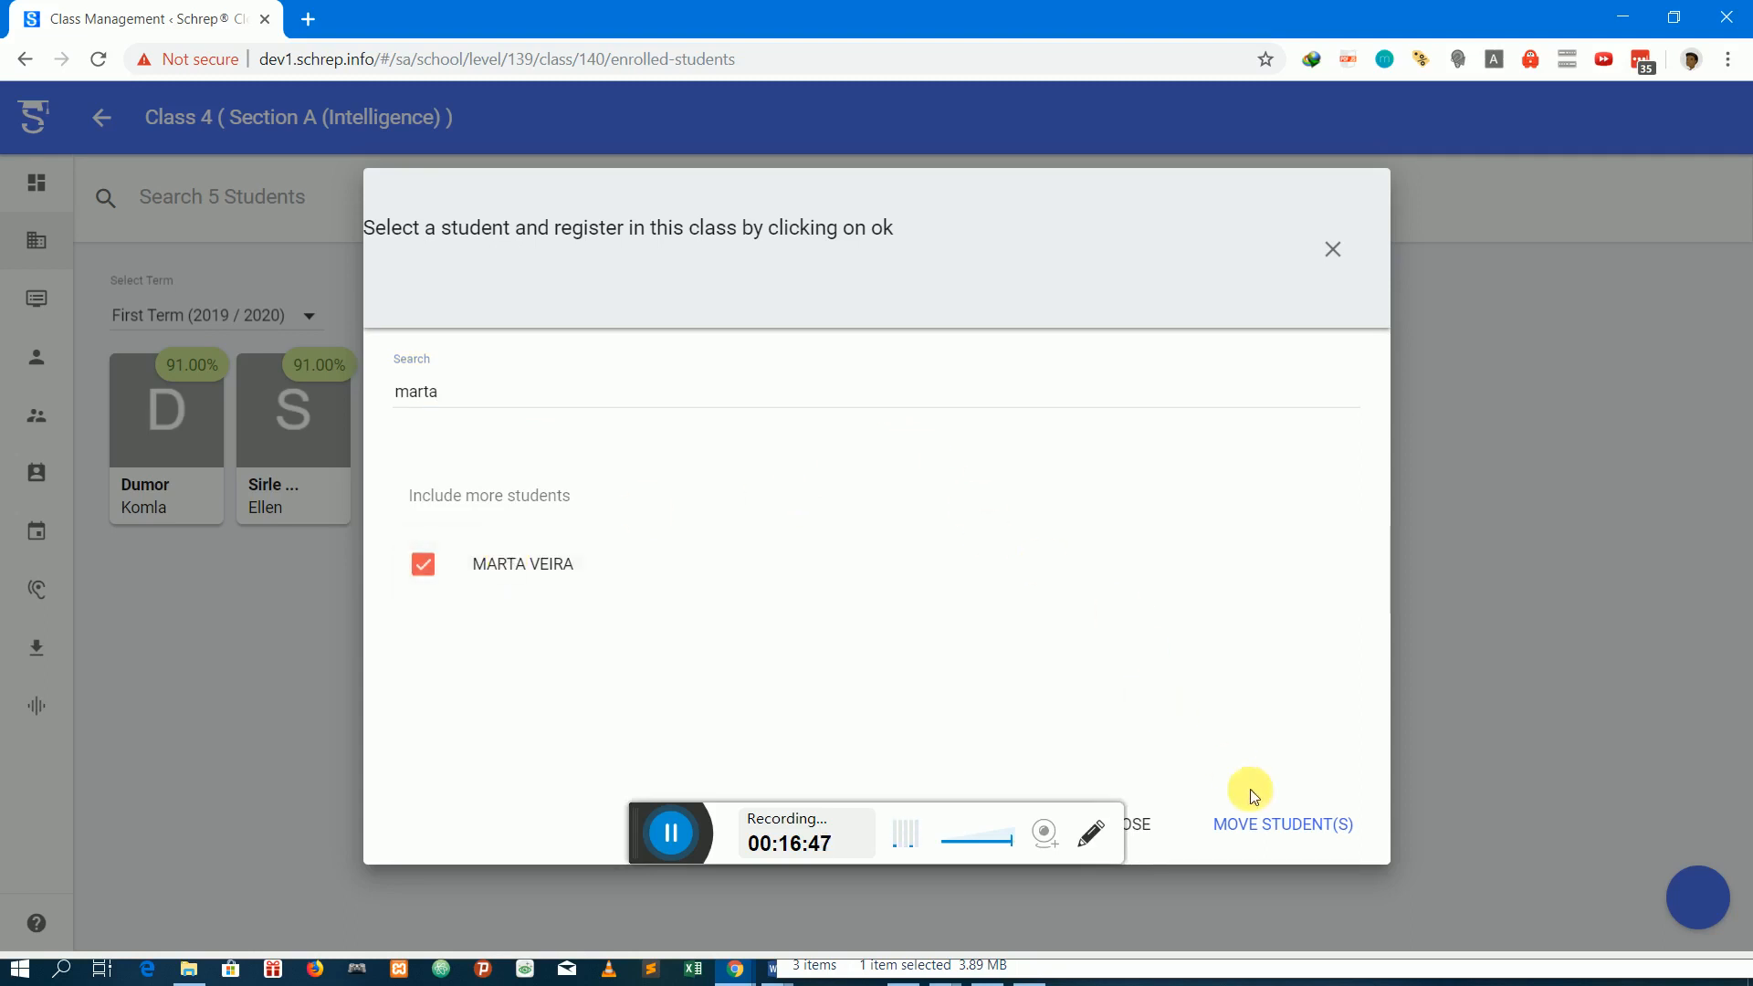
left_click(1244, 832)
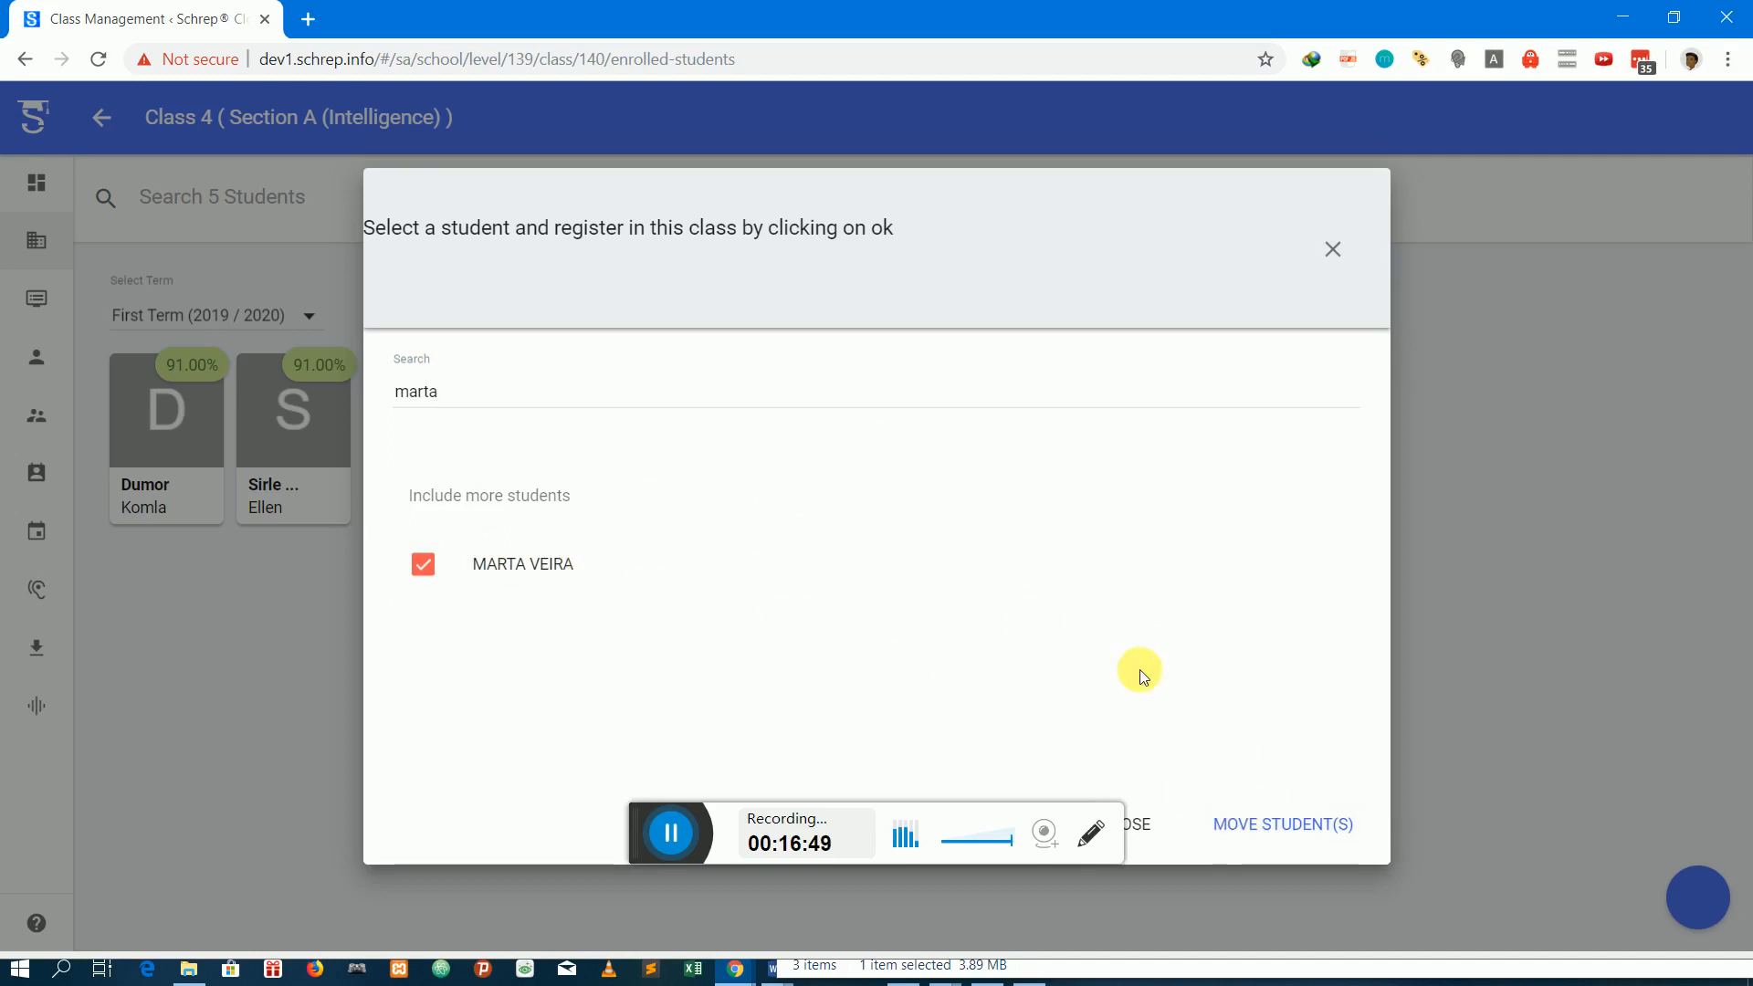
left_click(1255, 826)
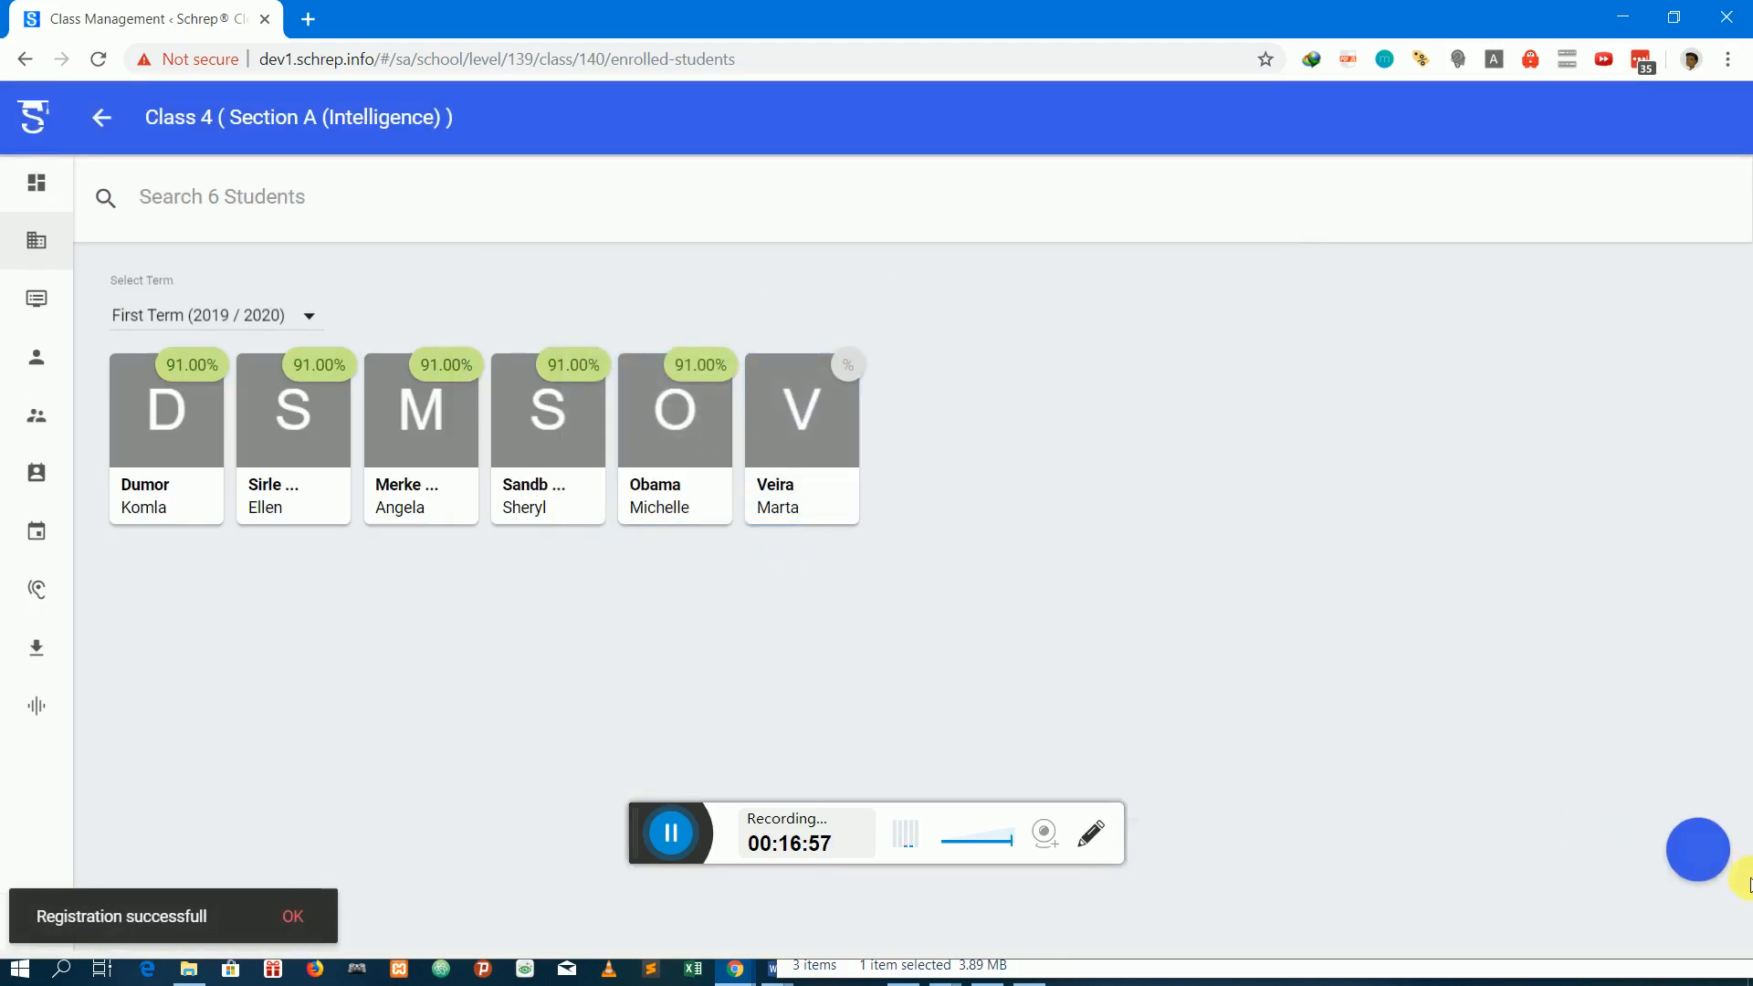
Reopen the registration list, find another student by part of the last name, and submit that student for registration in the class
left_click(1691, 852)
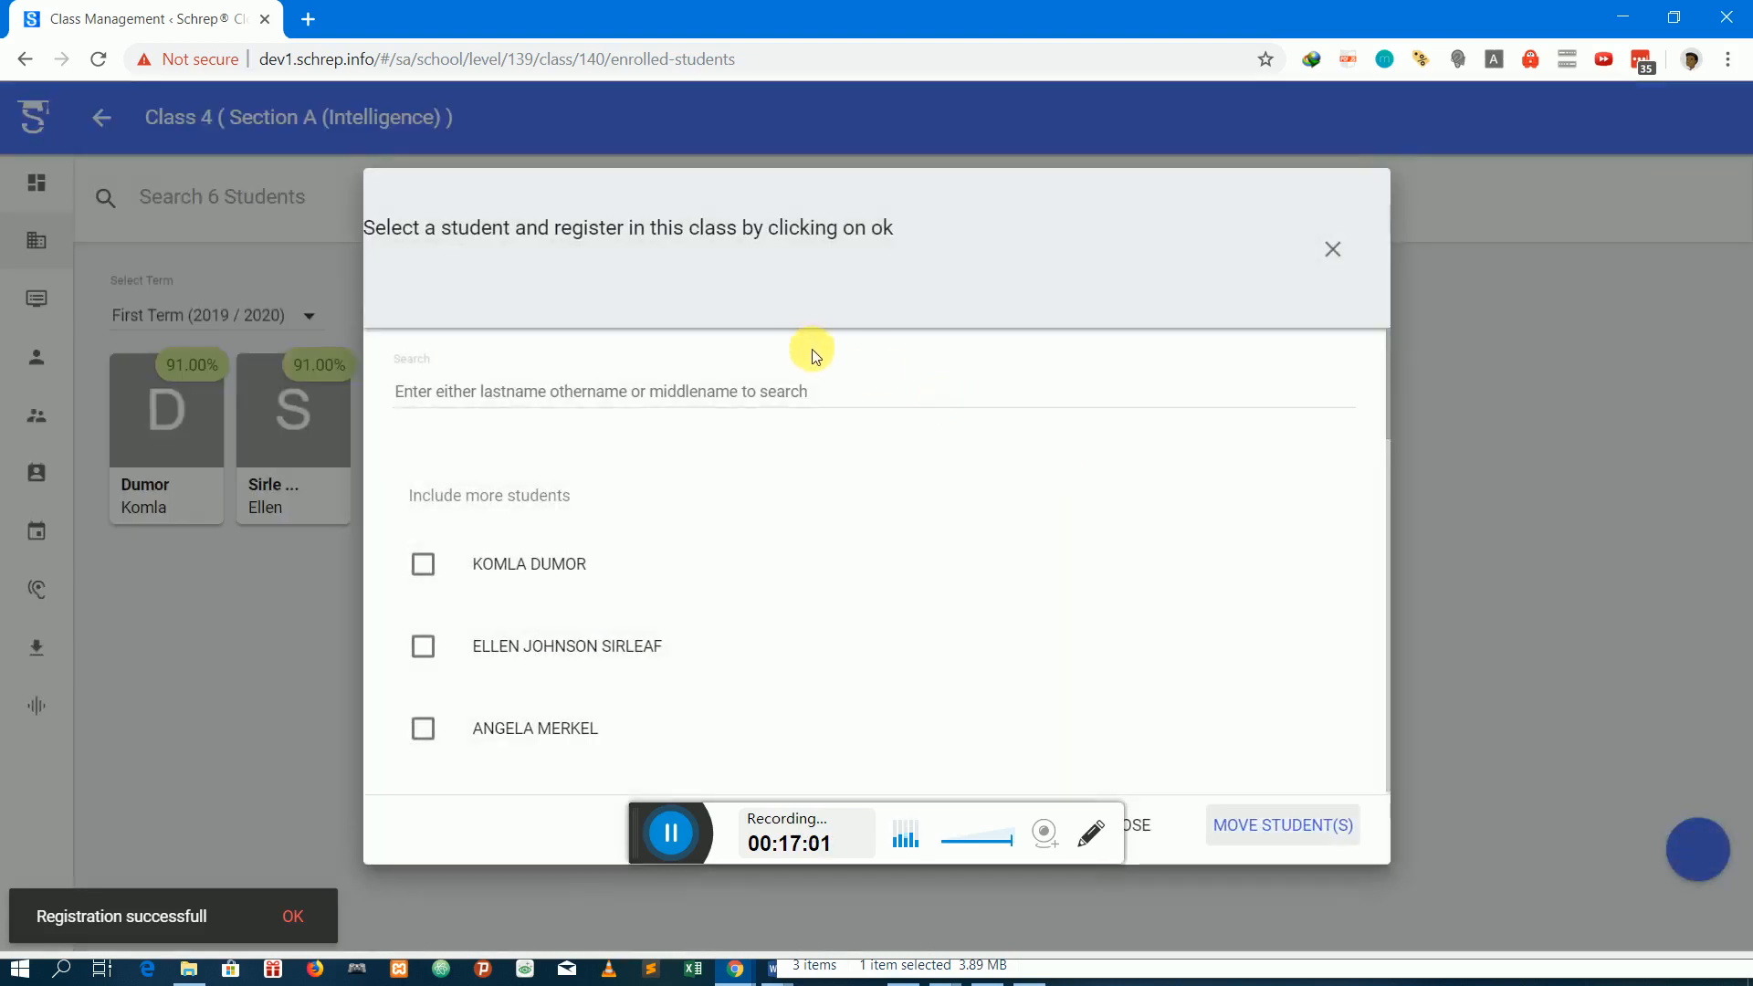
left_click(837, 389)
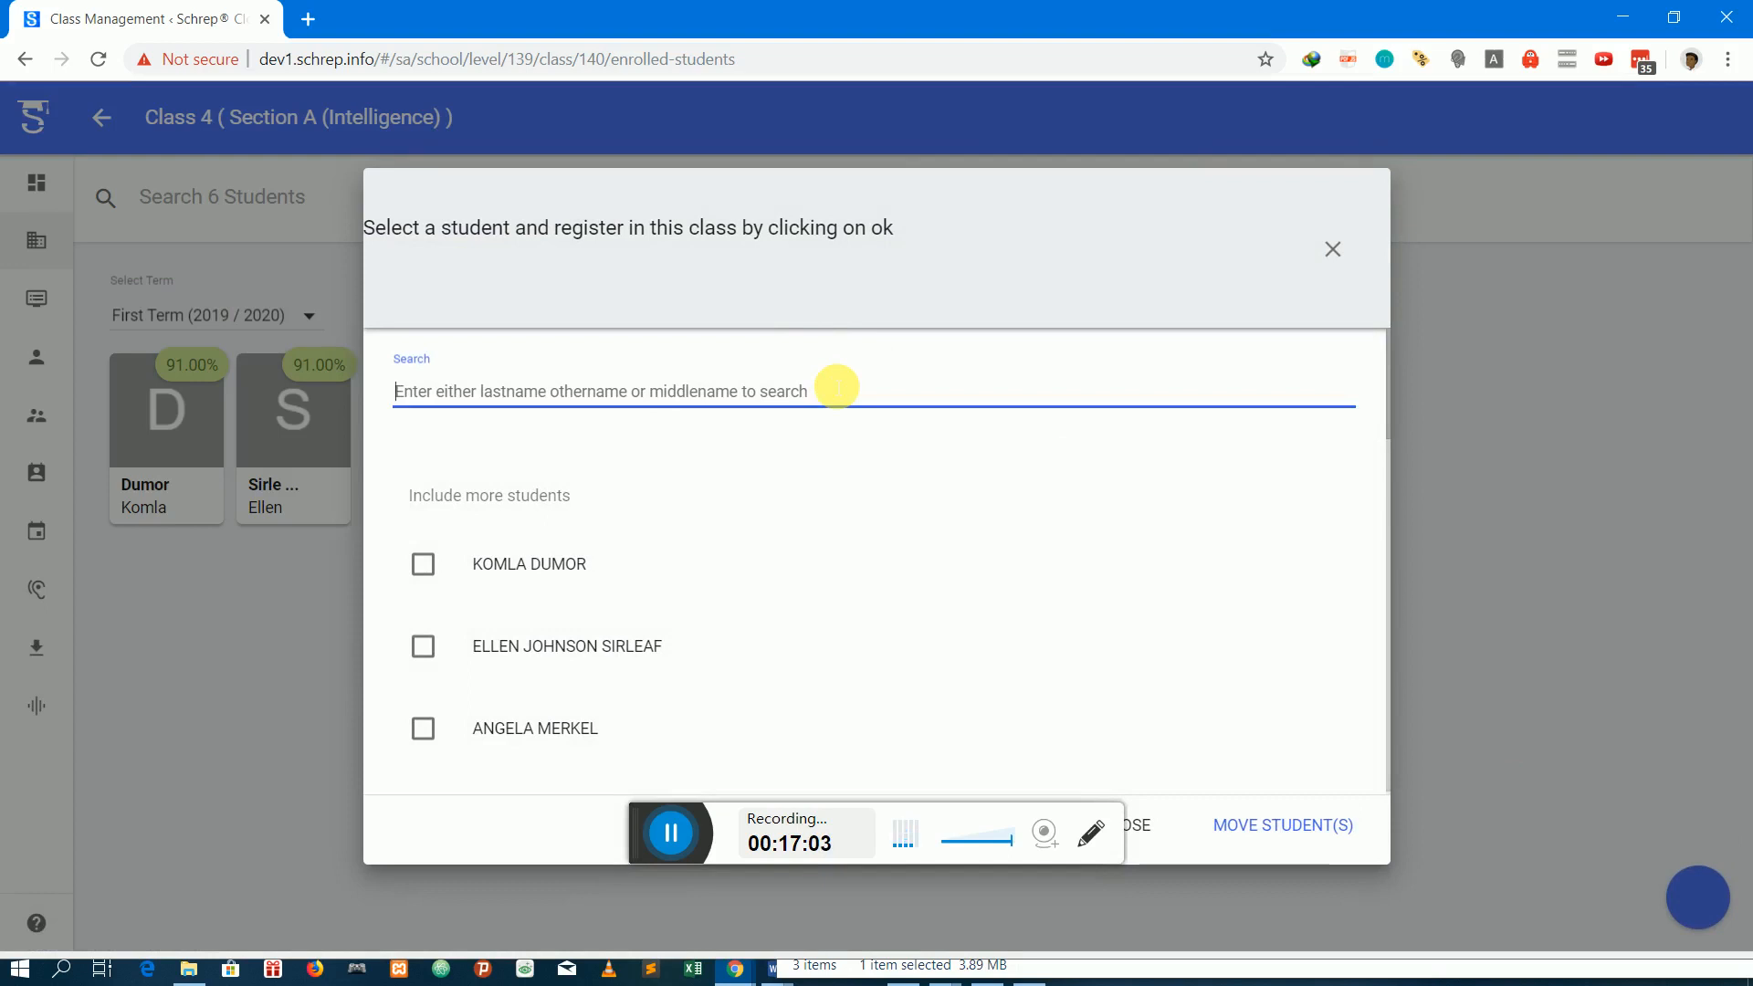
type("mandel")
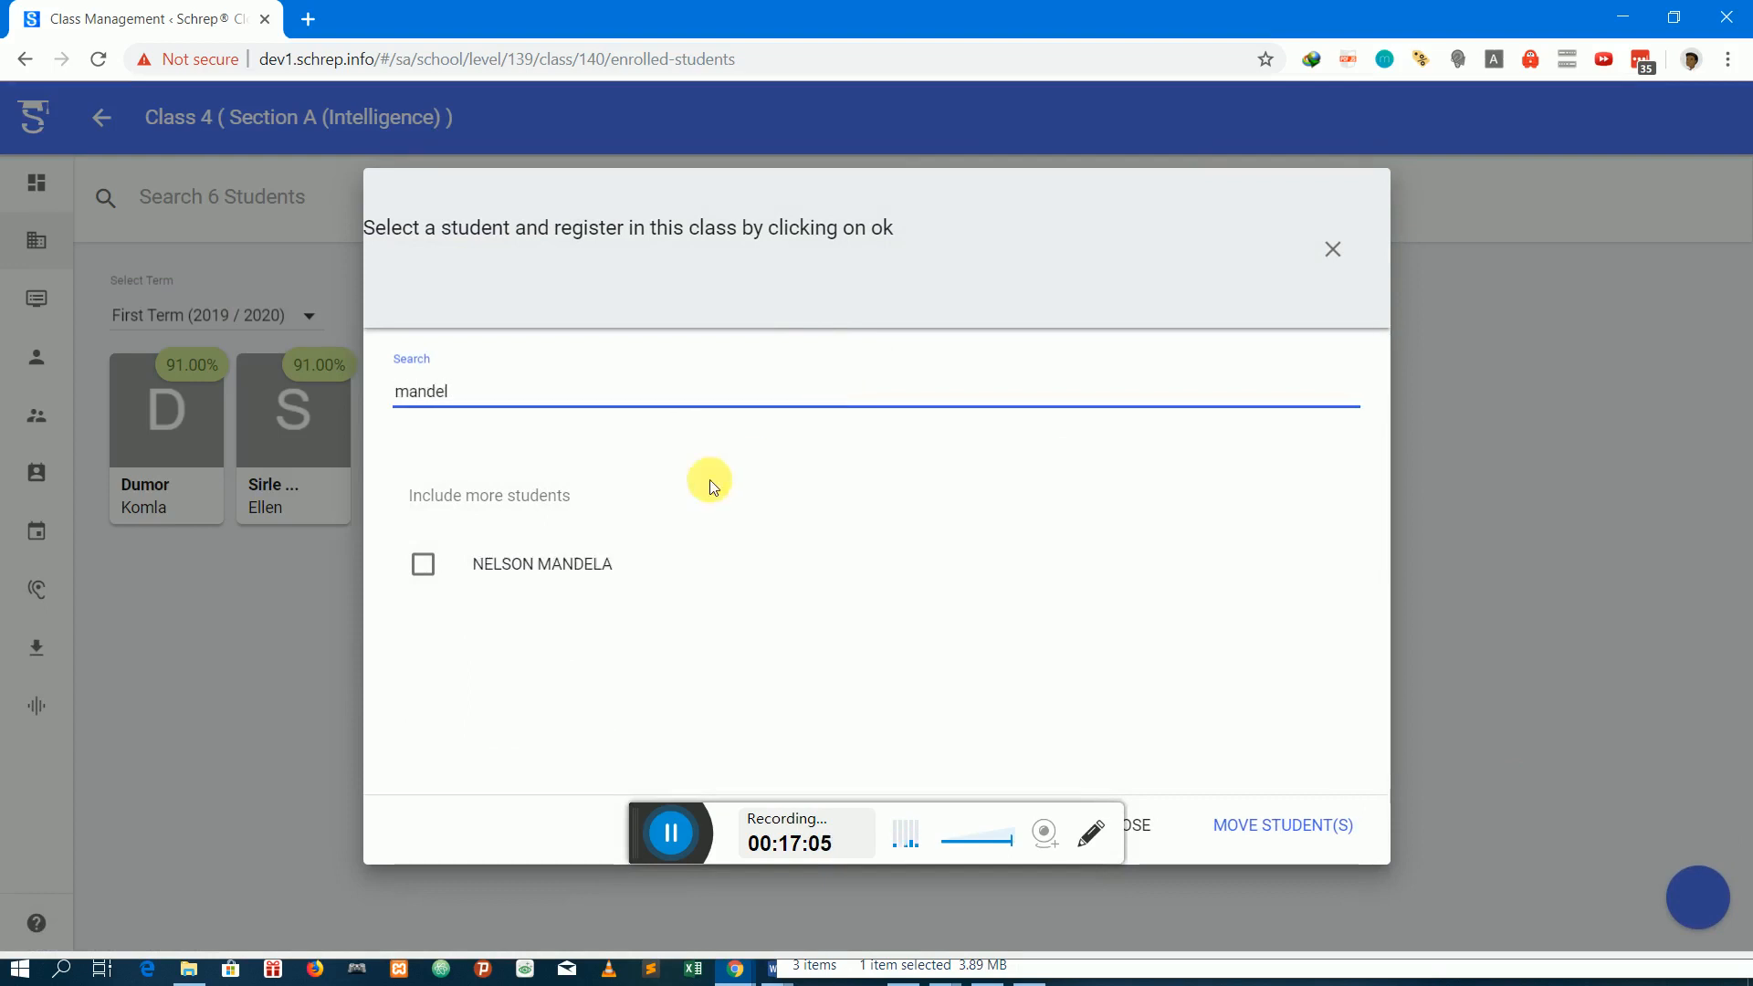
left_click(551, 574)
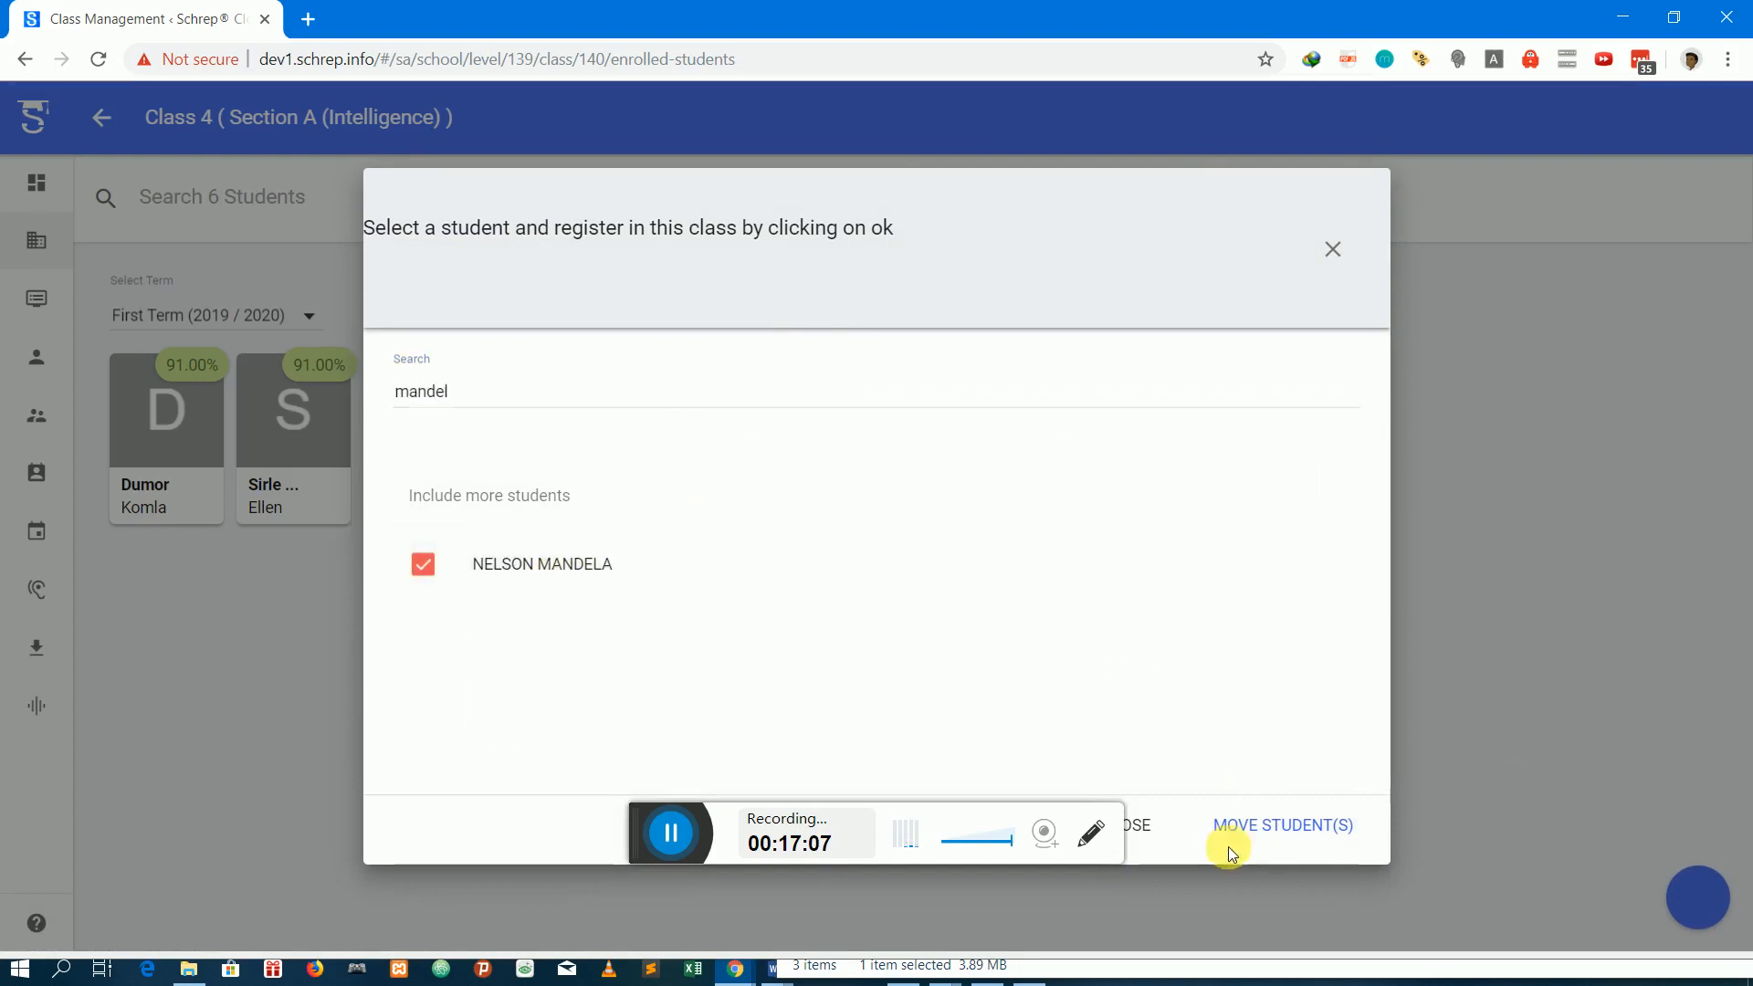
left_click(1241, 827)
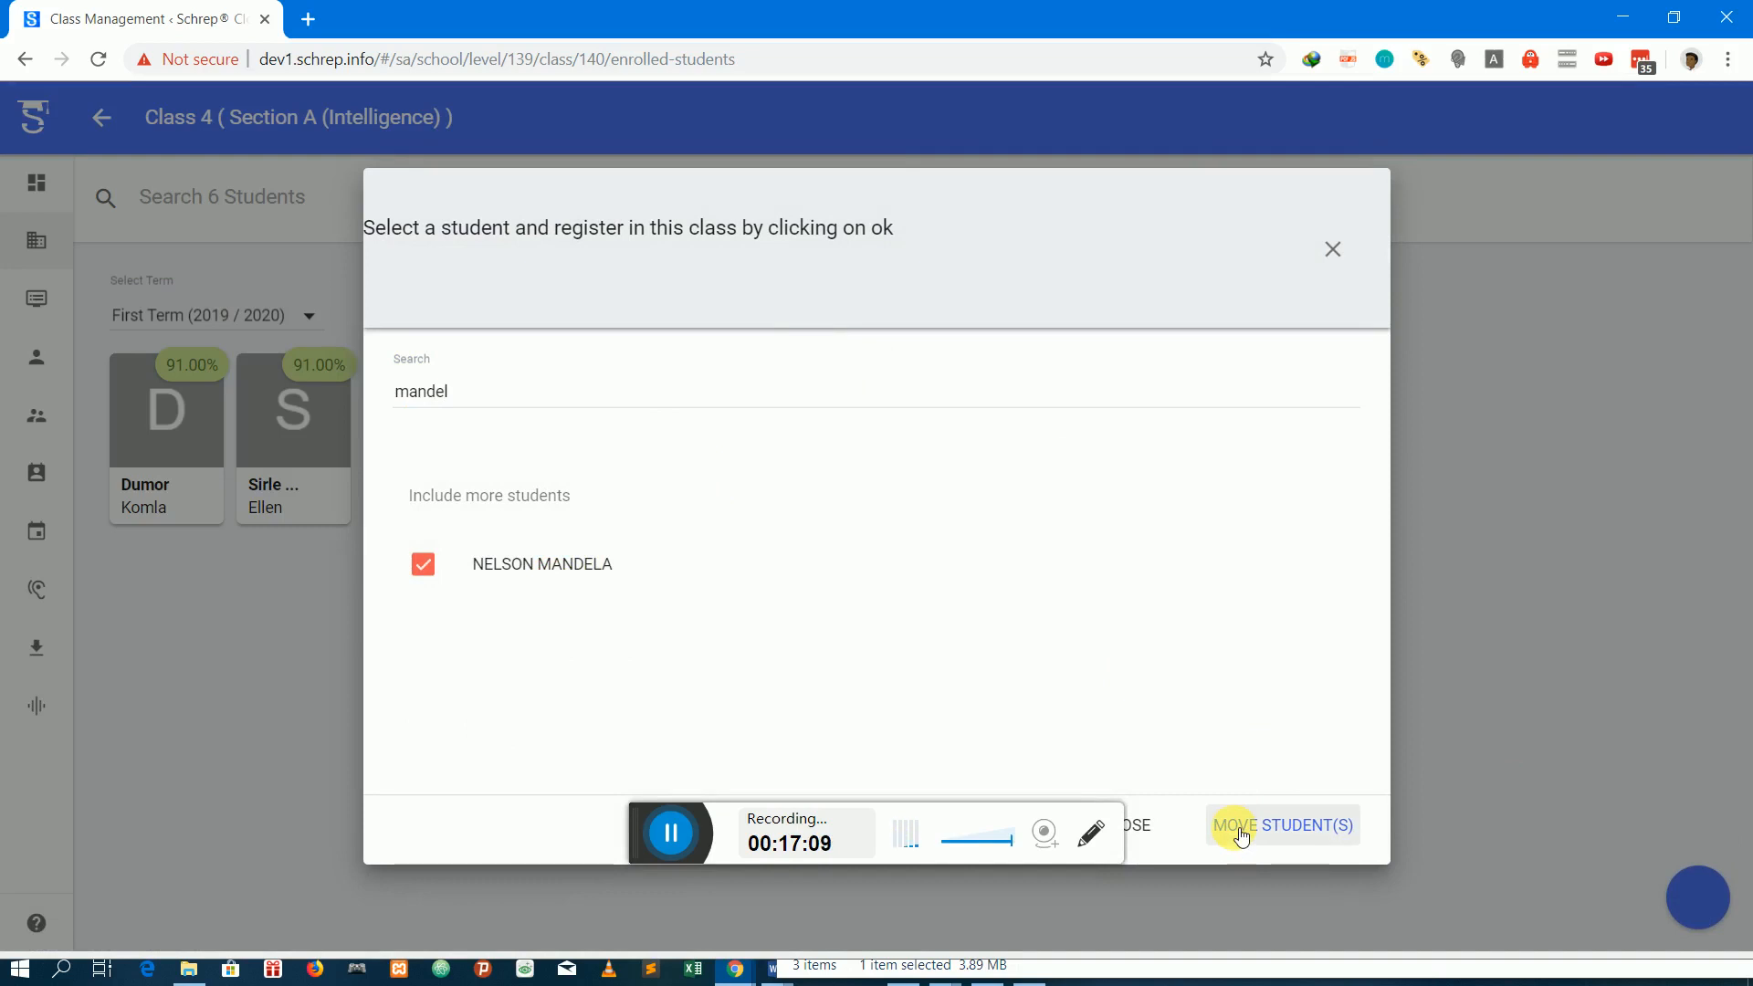